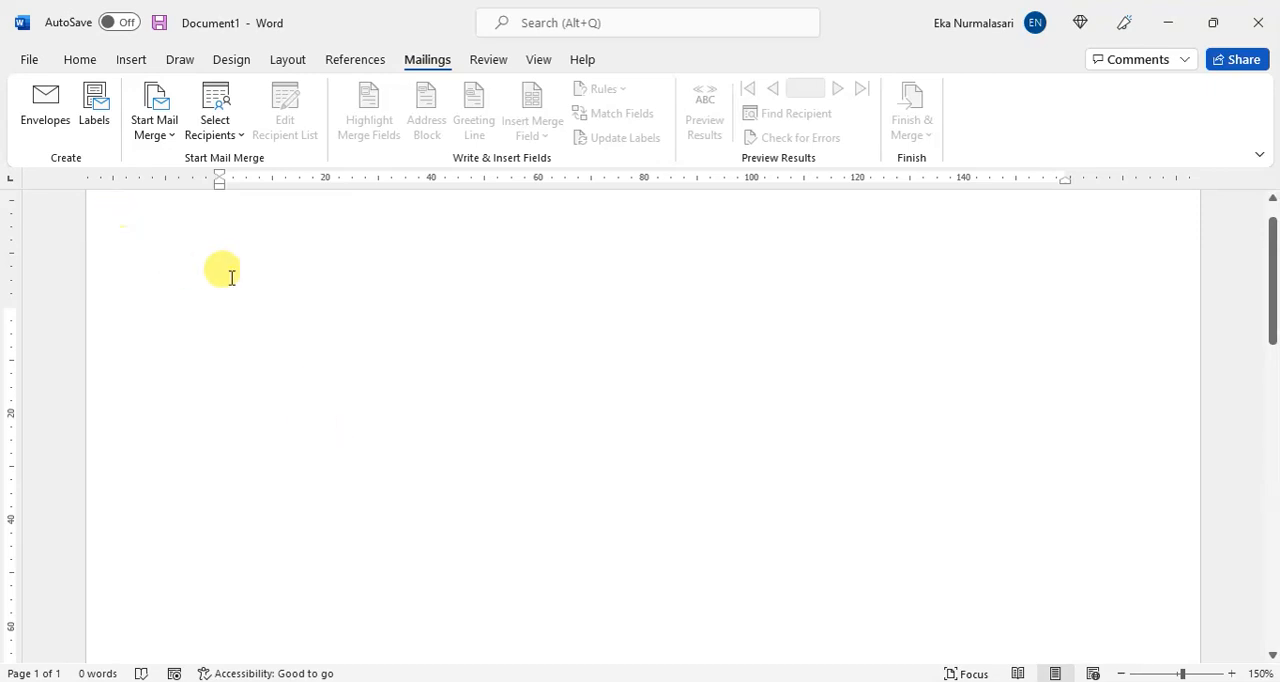
Step: Add the centred title "SURAT UNDANGAN RAPAT" at the start of the blank document, followed by an empty line
{"action": "scroll", "coordinate": [356, 380], "scroll_direction": "up", "scroll_amount": 2, "text": "ctrl"}
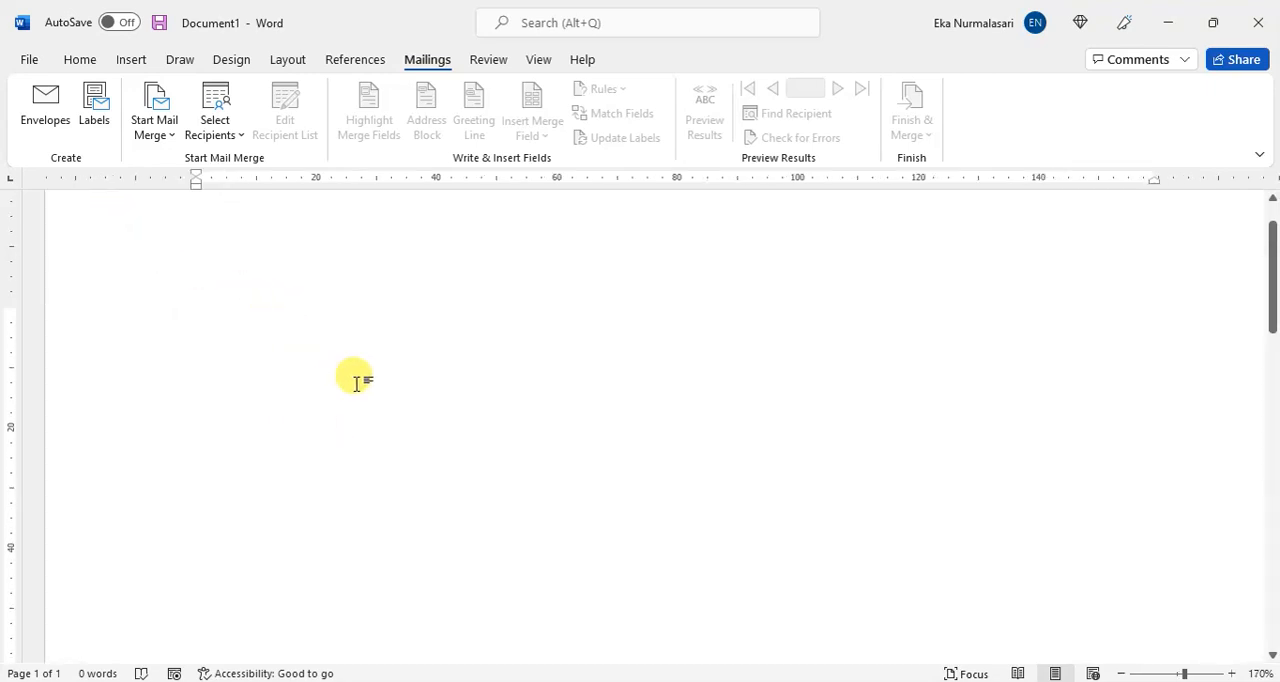
{"action": "scroll", "coordinate": [356, 380], "scroll_direction": "down", "scroll_amount": 4, "text": "ctrl"}
{"action": "key", "text": "ctrl+e"}
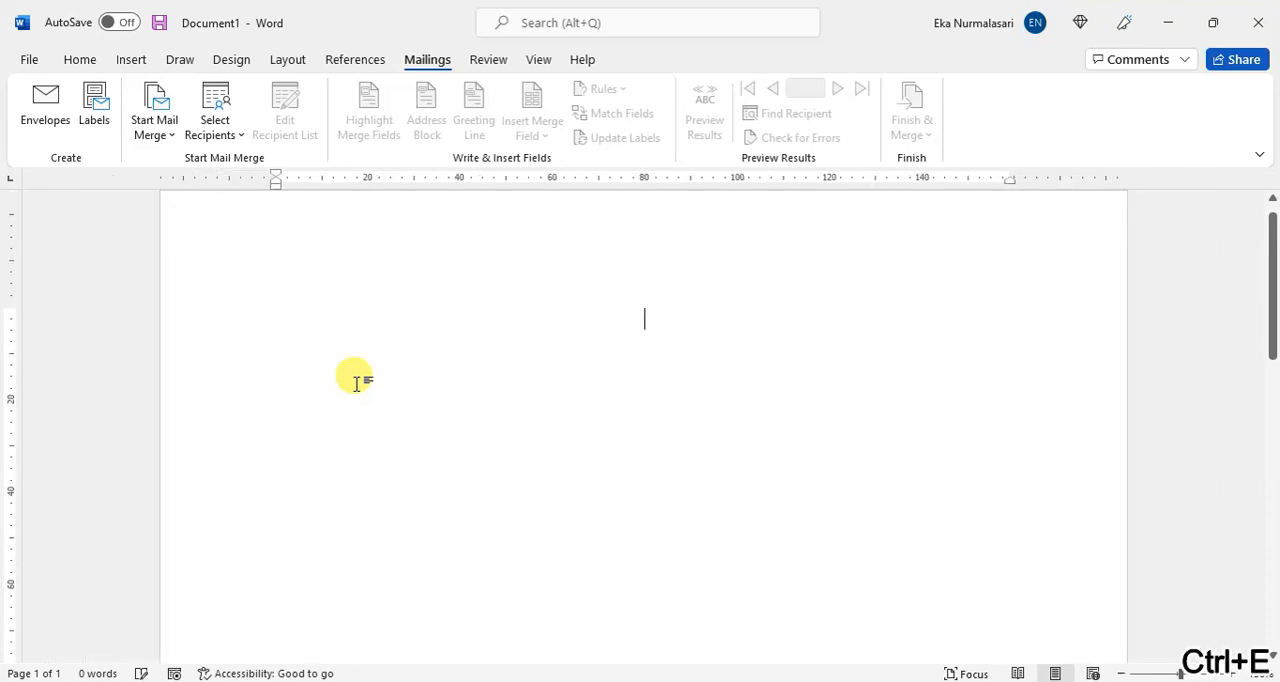
{"action": "type", "text": "SURAT "}
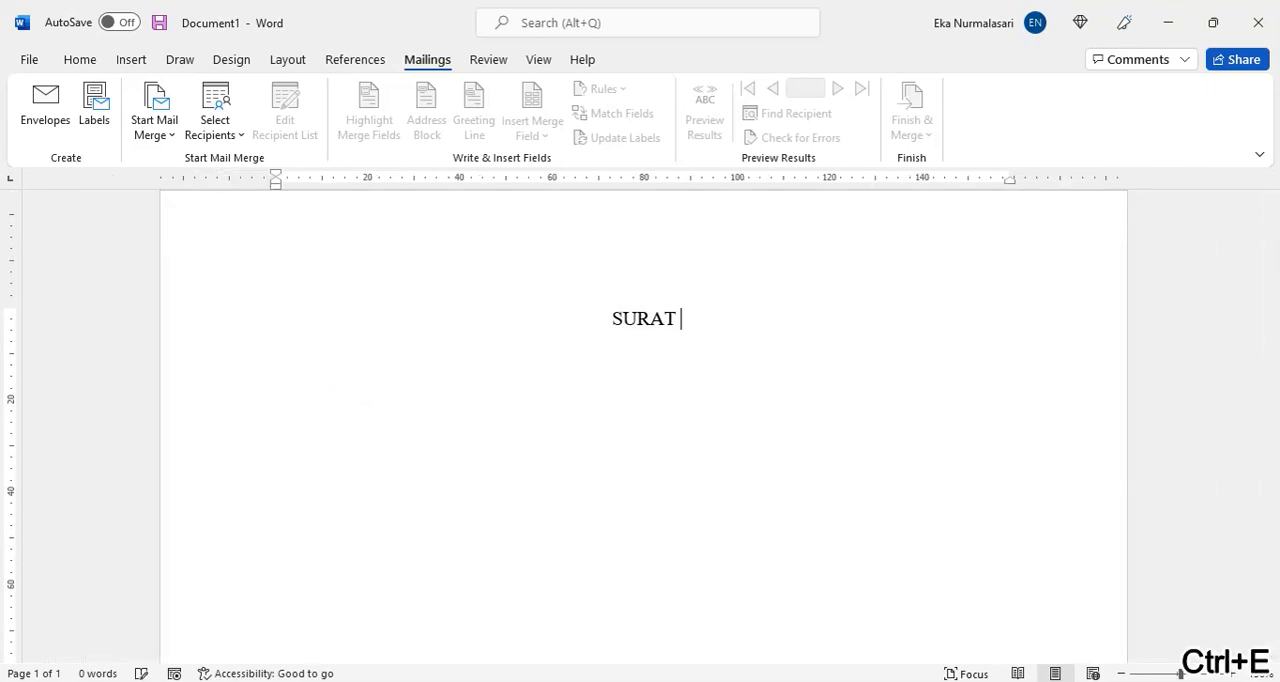
{"action": "type", "text": "UNDANGAN RAPAT"}
{"action": "key", "text": "Return"}
{"action": "key", "text": "Return"}
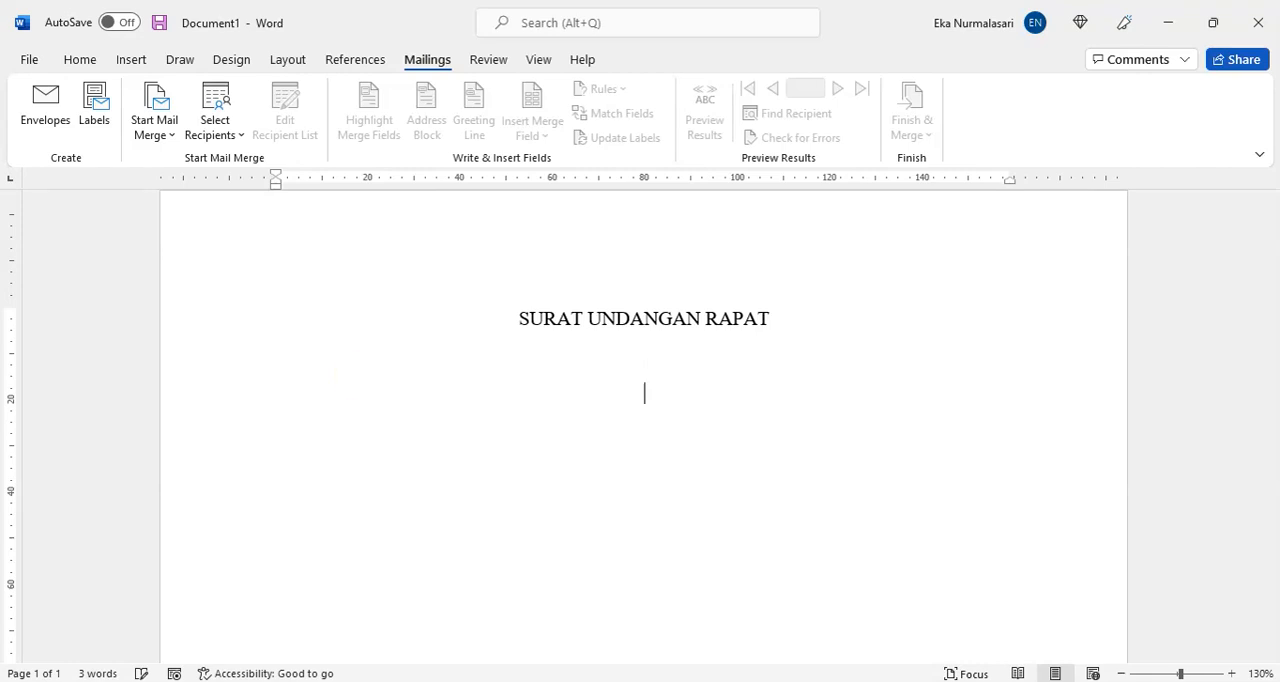
Step: Start a justified address block with "Kepada Yth." and "Bapak/Ibu" on the line below it
{"action": "key", "text": "ctrl+j"}
{"action": "type", "text": "Kepada Yth."}
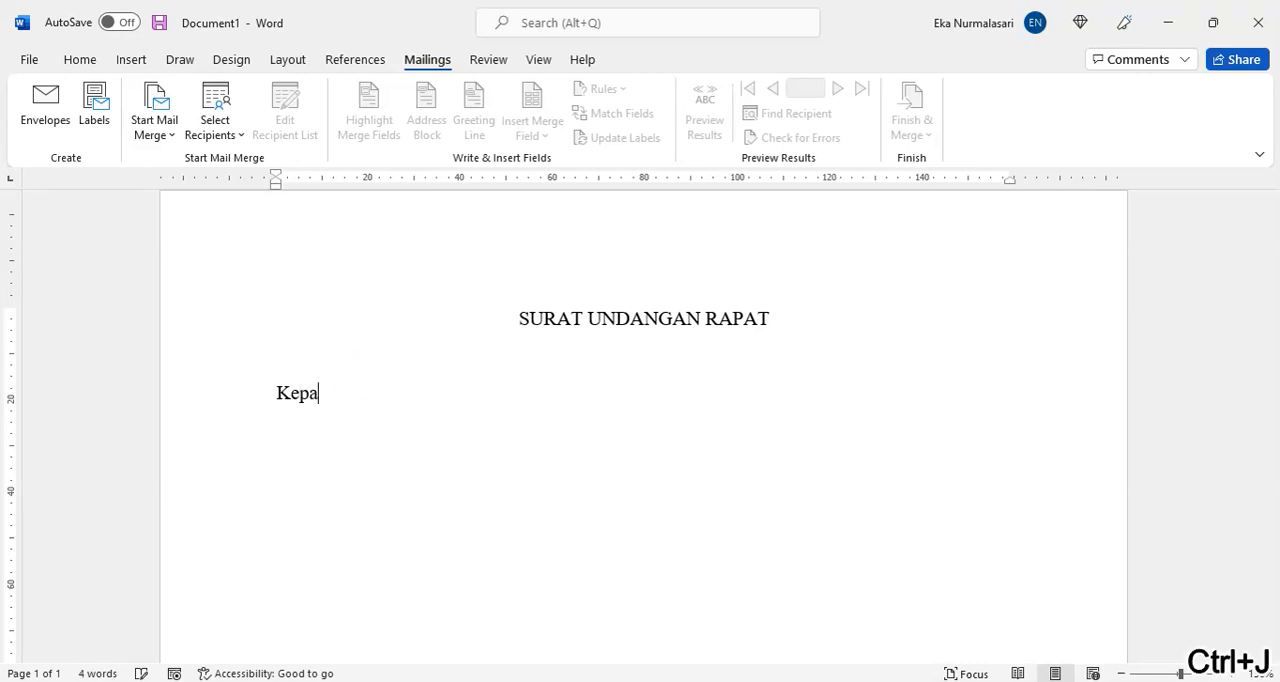
{"action": "key", "text": "Return"}
{"action": "type", "text": "Bapak/Ibu "}
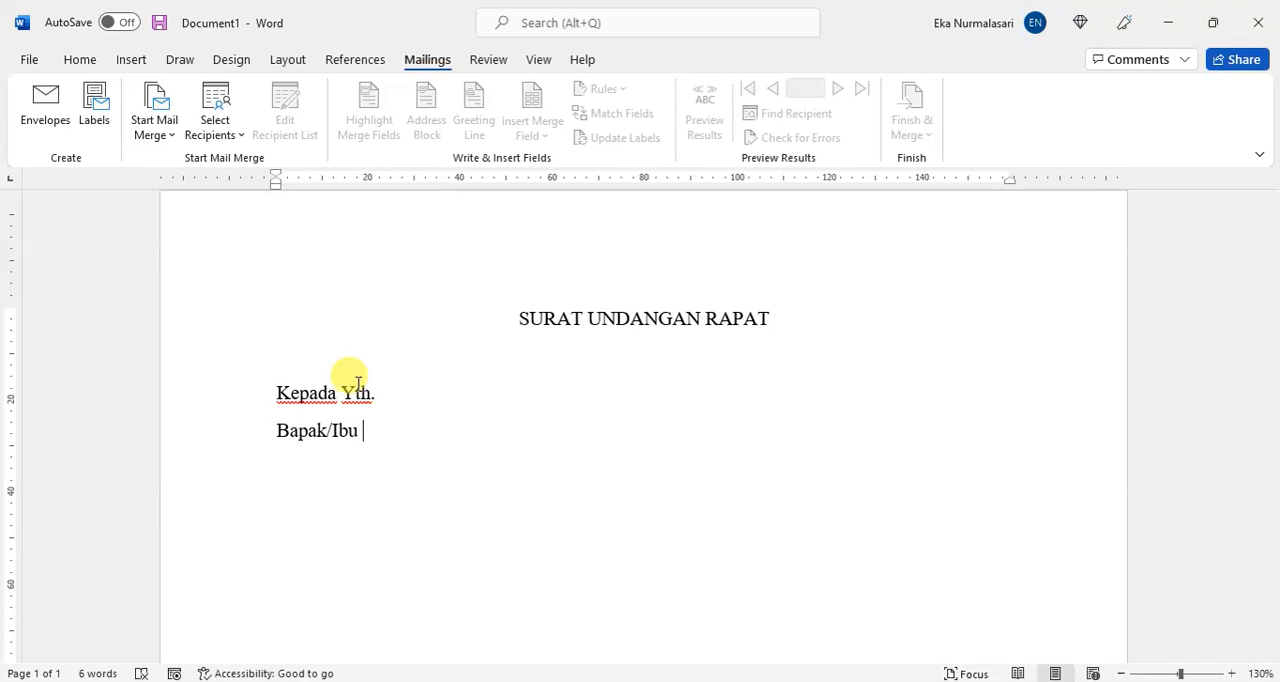
{"action": "type", "text": "9"}
Step: Add the one-word recipient placeholder TUJUANSURAT after "Bapak/Ibu"
{"action": "key", "text": "BackSpace"}
{"action": "type", "text": "u"}
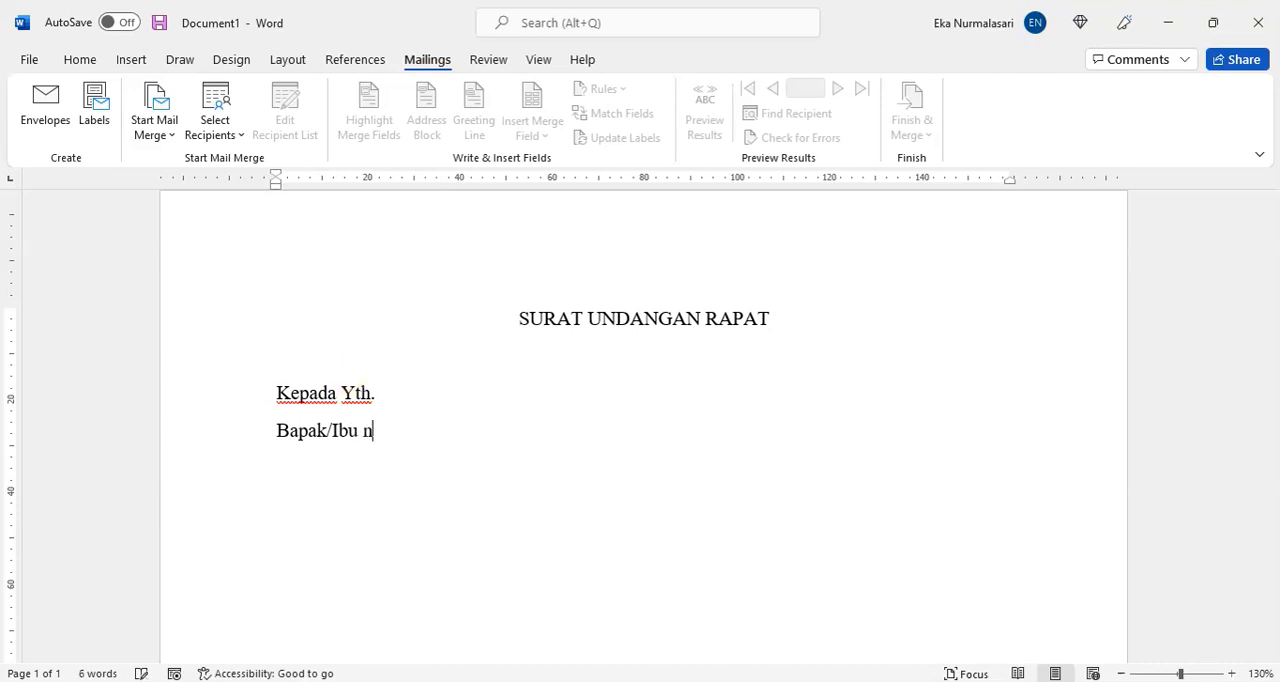
{"action": "key", "text": "BackSpace"}
{"action": "type", "text": "TUJUAN S"}
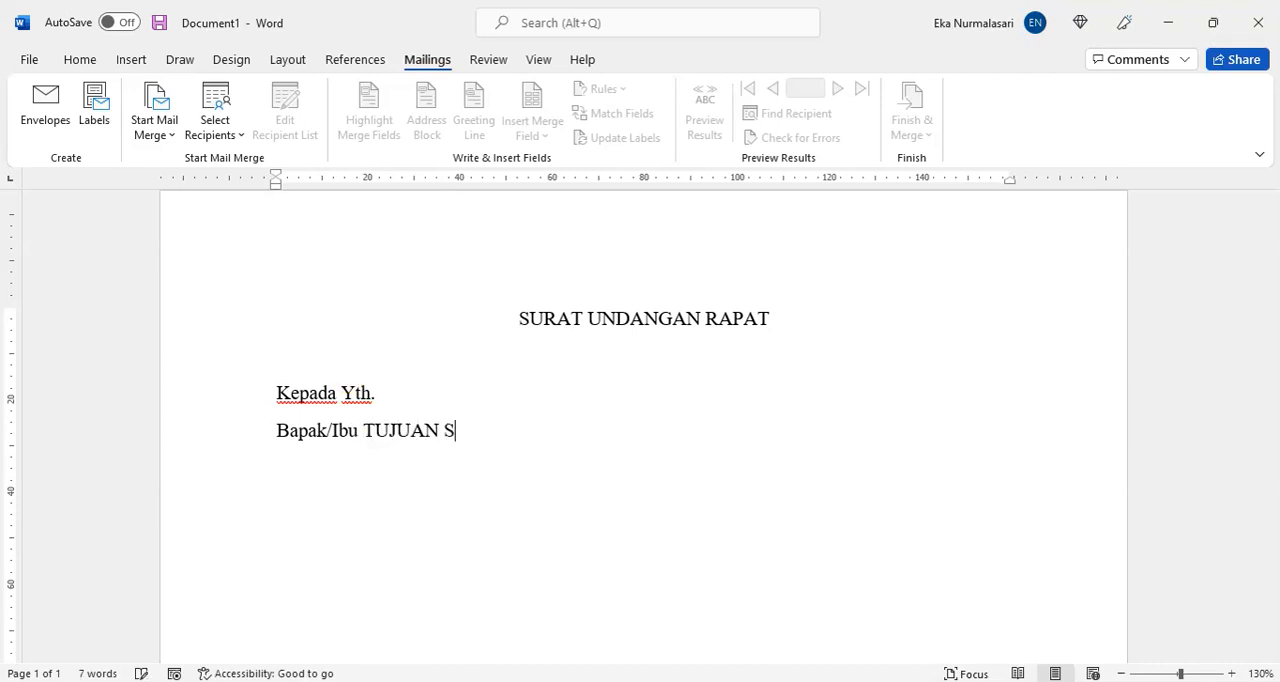
{"action": "type", "text": "UR"}
{"action": "key", "text": "BackSpace"}
{"action": "key", "text": "BackSpace"}
{"action": "key", "text": "BackSpace"}
{"action": "key", "text": "BackSpace"}
{"action": "type", "text": "SURAT"}
{"action": "double_click", "coordinate": [430, 428]}
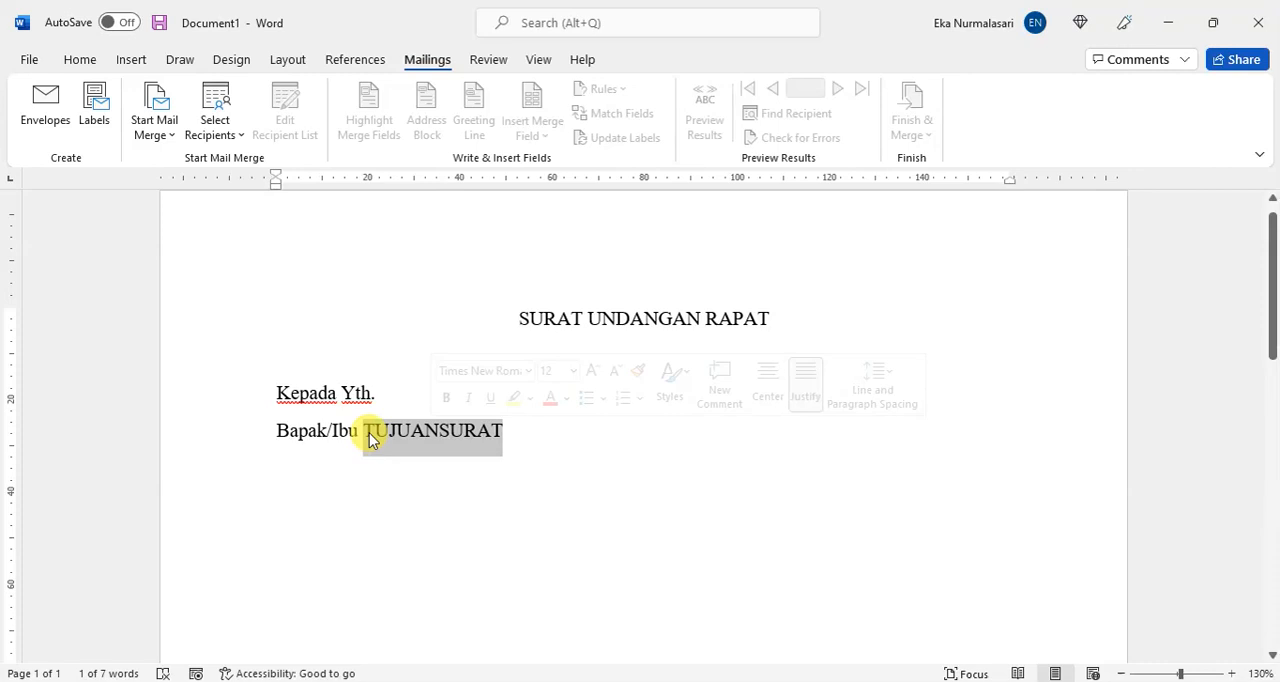
{"action": "left_click", "coordinate": [509, 434]}
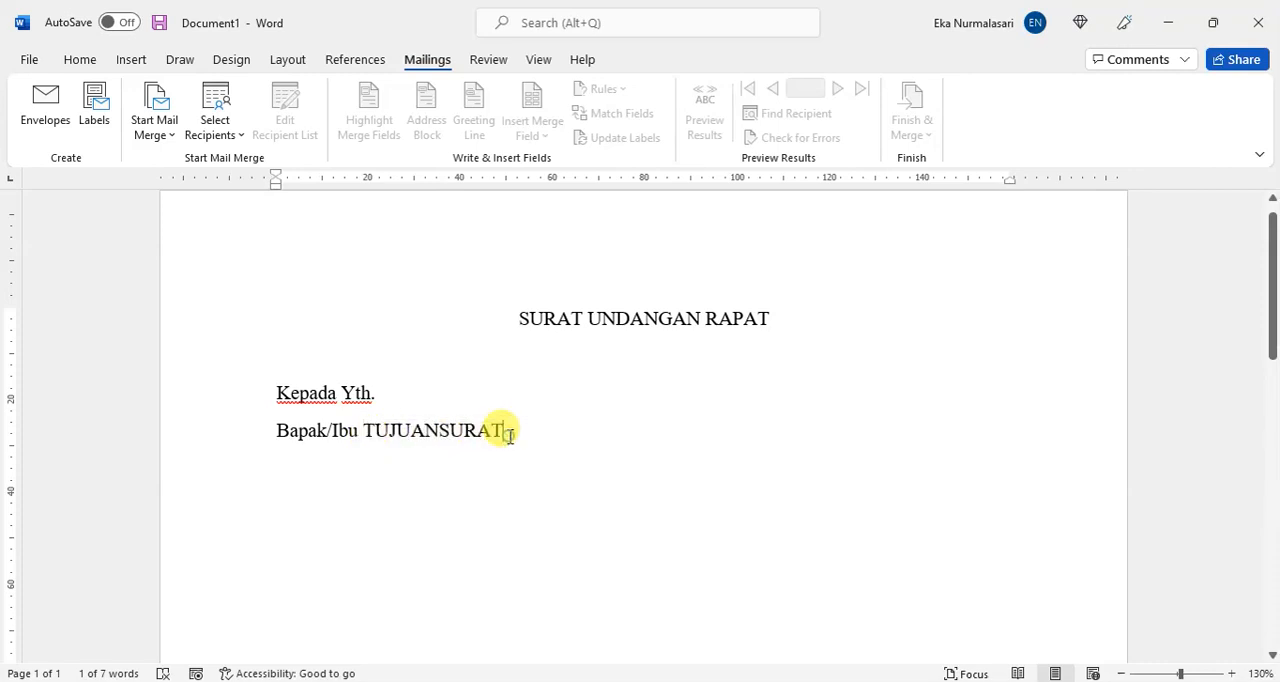
Step: Add the line "Di," below the recipient, with an indented line "Tempat" beneath it
{"action": "key", "text": "Return"}
{"action": "type", "text": "dI"}
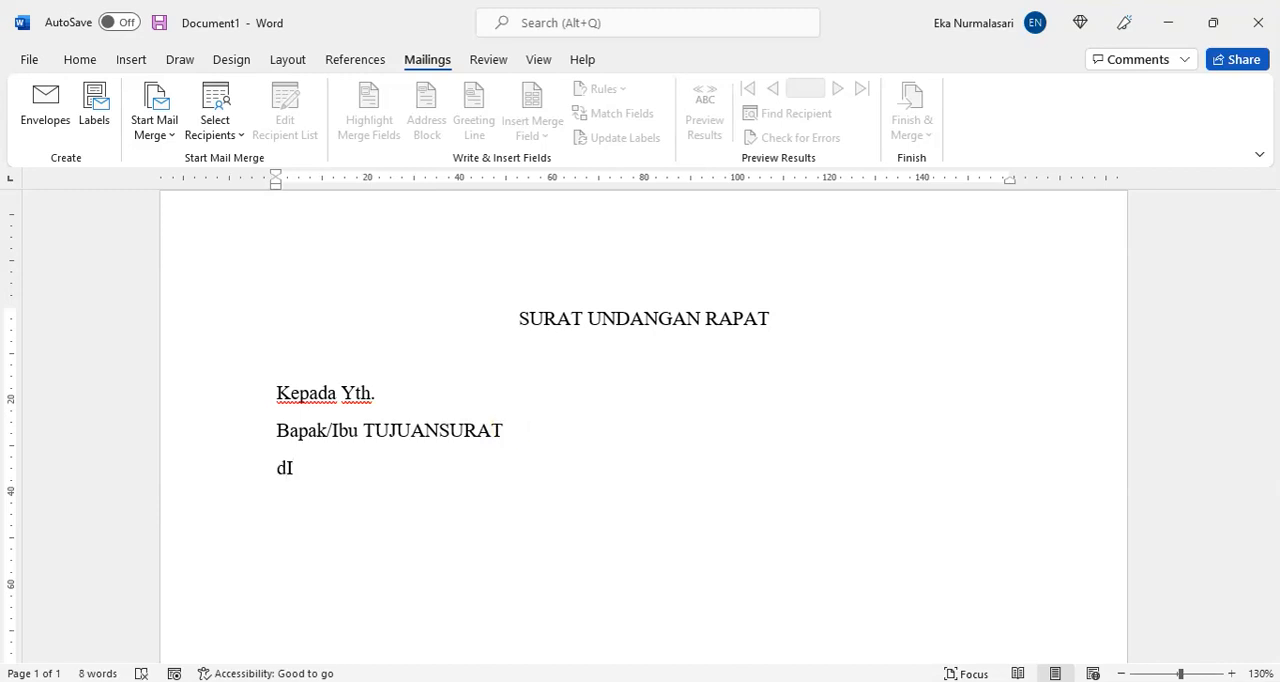
{"action": "type", "text": ","}
{"action": "key", "text": "Return"}
{"action": "key", "text": "Tab"}
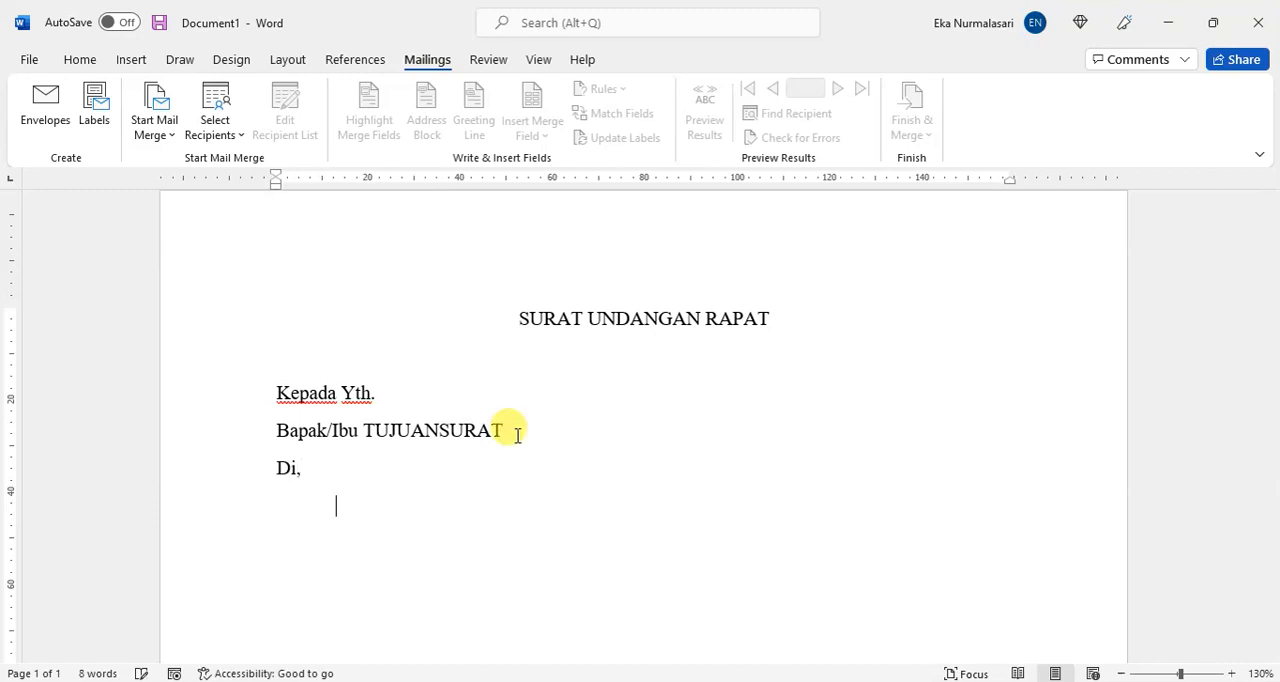
{"action": "type", "text": "Tempat"}
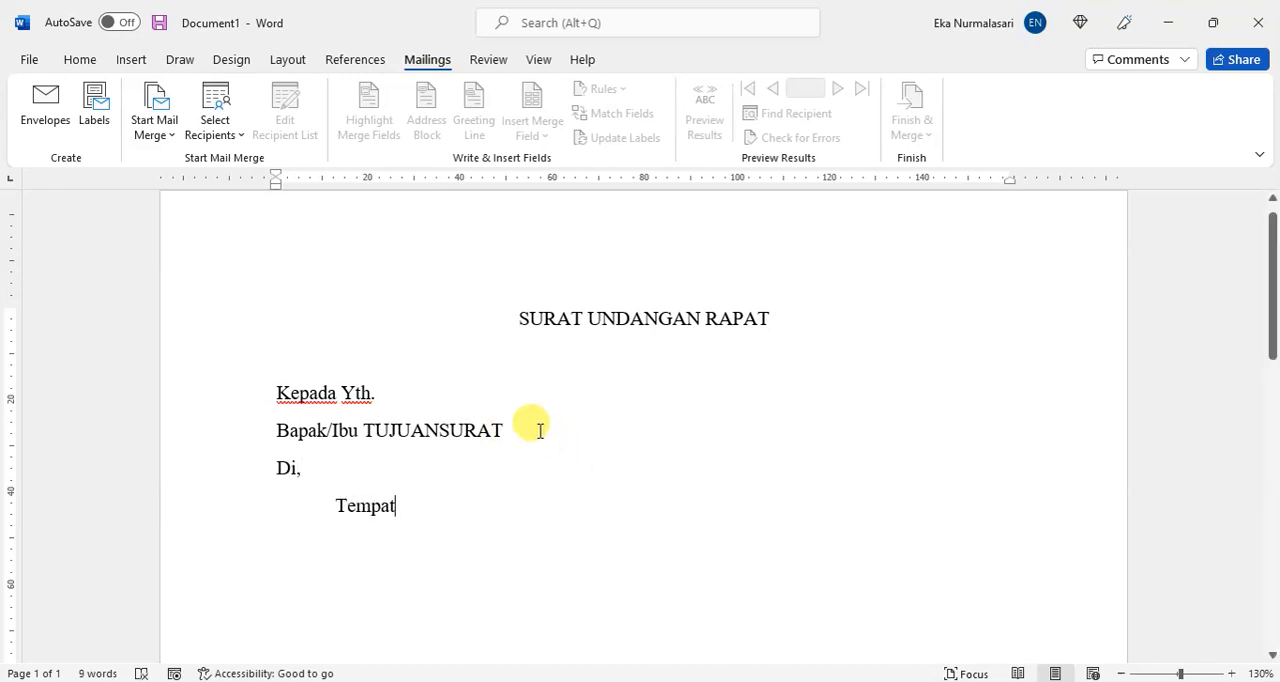
Step: Replace the indented word "Tempat" with the one-word placeholder TEMPATSURAT
{"action": "double_click", "coordinate": [376, 509]}
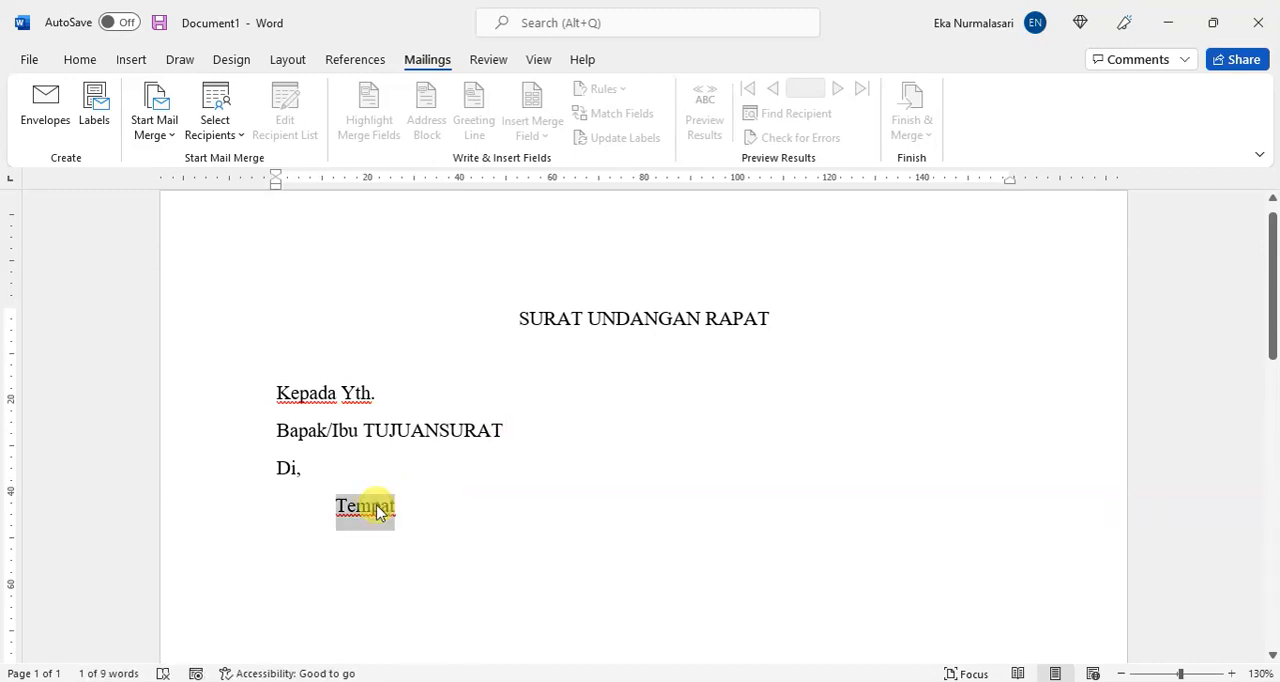
{"action": "type", "text": "NAMA"}
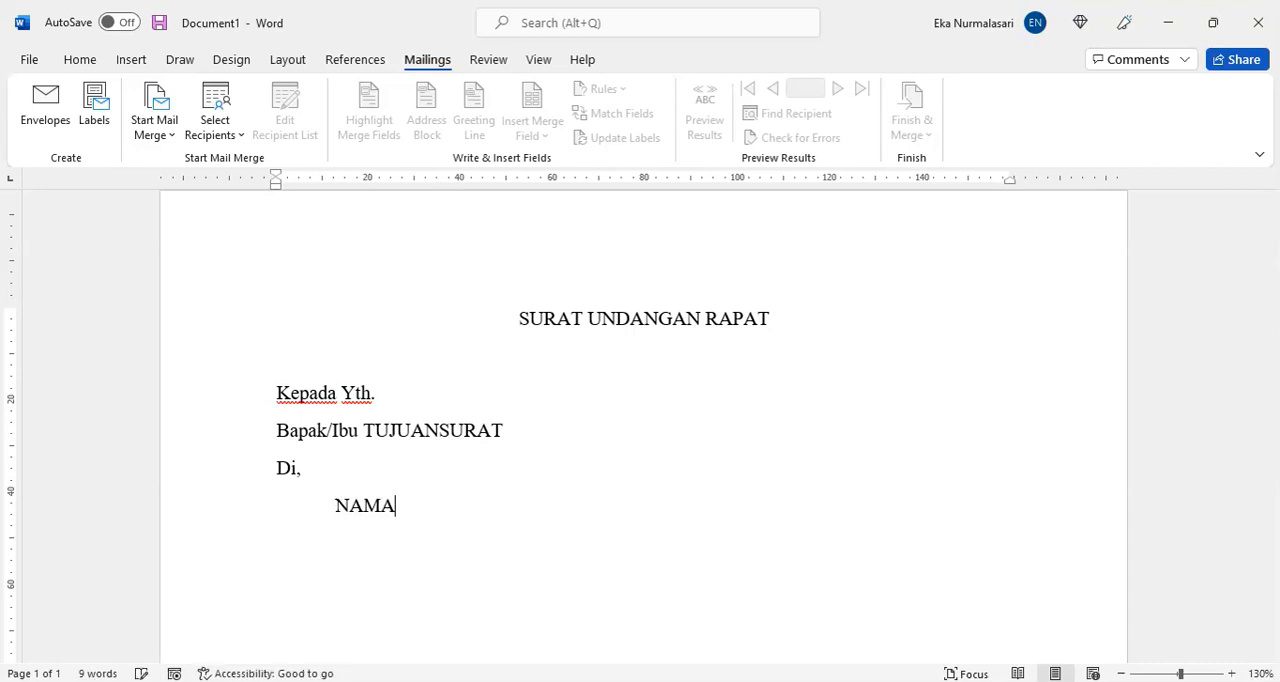
{"action": "key", "text": "BackSpace"}
{"action": "key", "text": "BackSpace"}
{"action": "key", "text": "BackSpace"}
{"action": "key", "text": "BackSpace"}
{"action": "type", "text": "TEMPAT"}
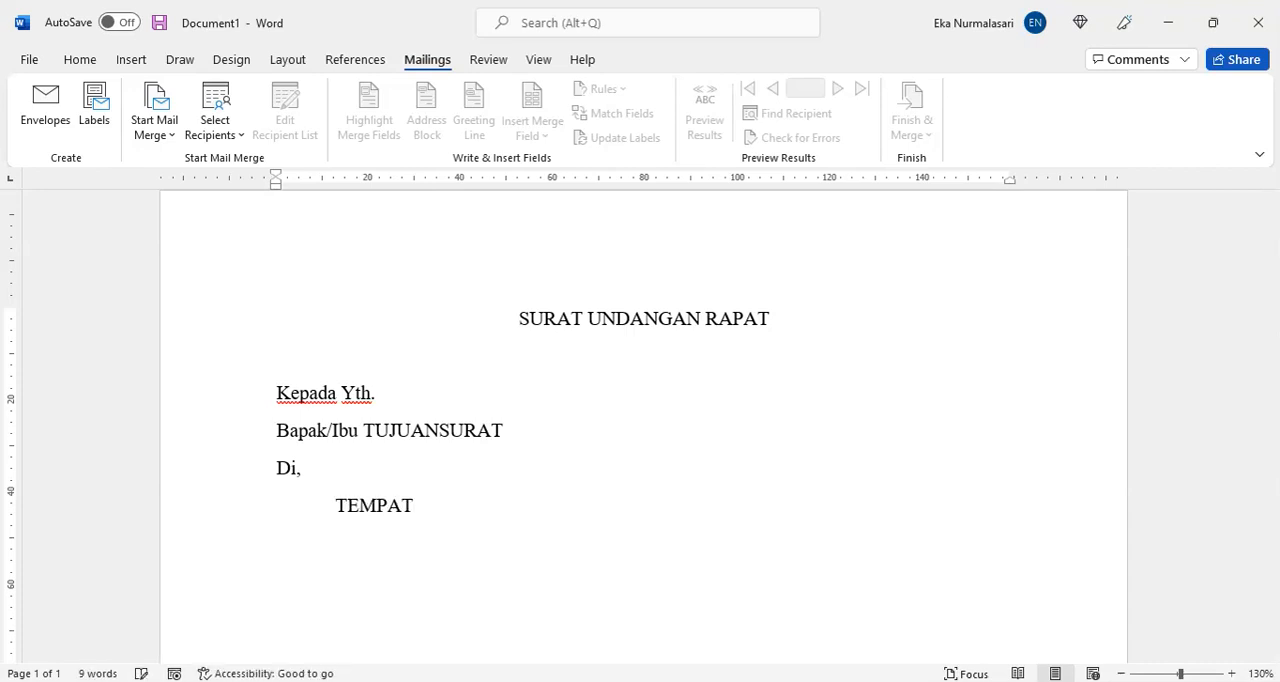
{"action": "type", "text": "SURAT"}
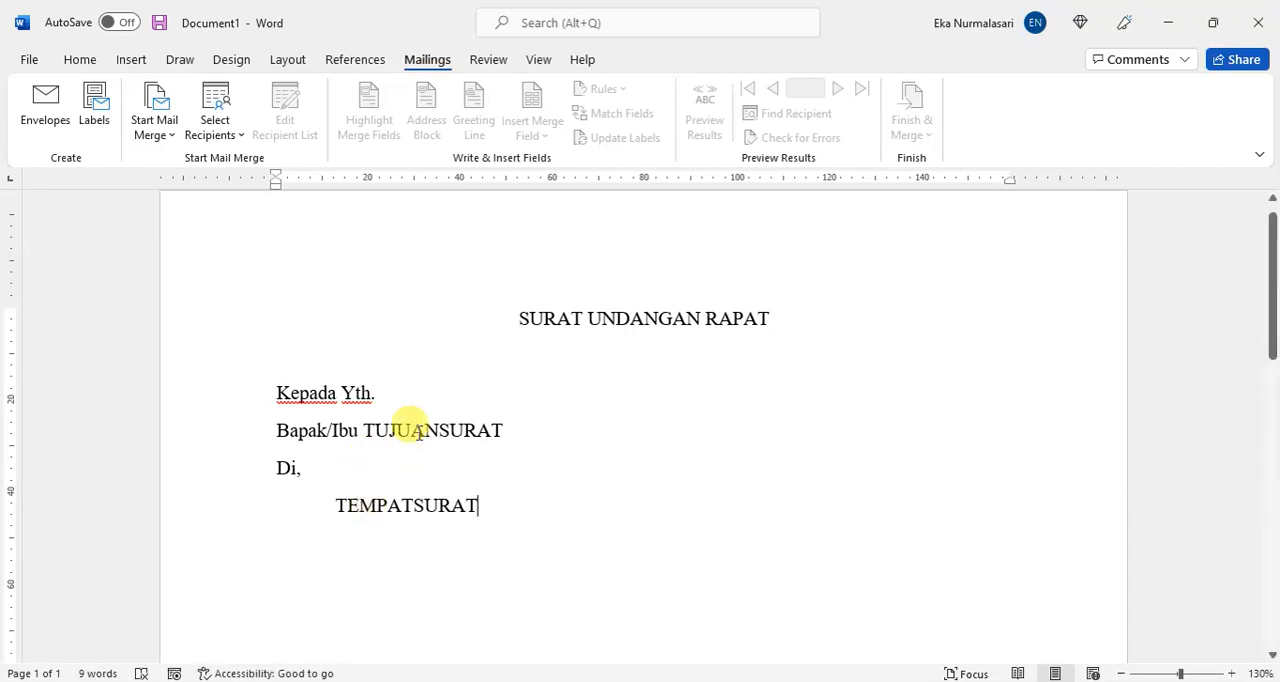
Step: Change the recipient placeholder to PENERIMASURAT and the indented place placeholder to ALAMATSURAT
{"action": "double_click", "coordinate": [414, 431]}
{"action": "type", "text": "PENERIMASUR"}
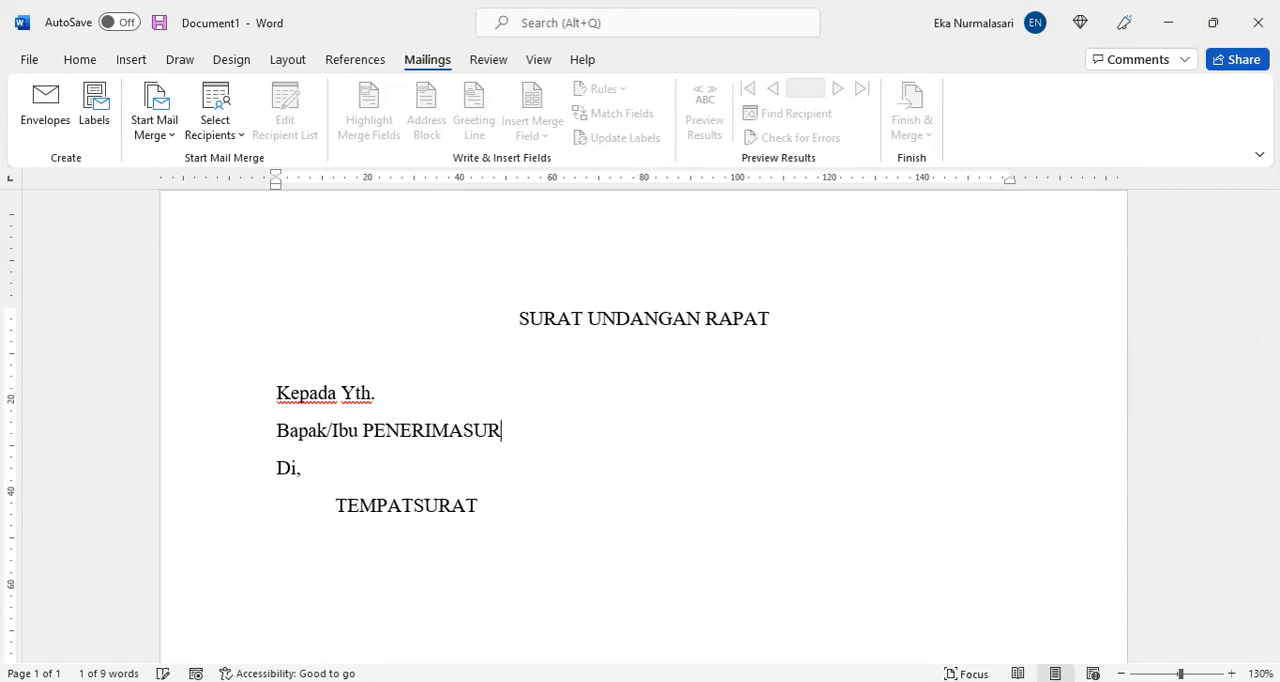
{"action": "type", "text": "AT"}
{"action": "double_click", "coordinate": [402, 505]}
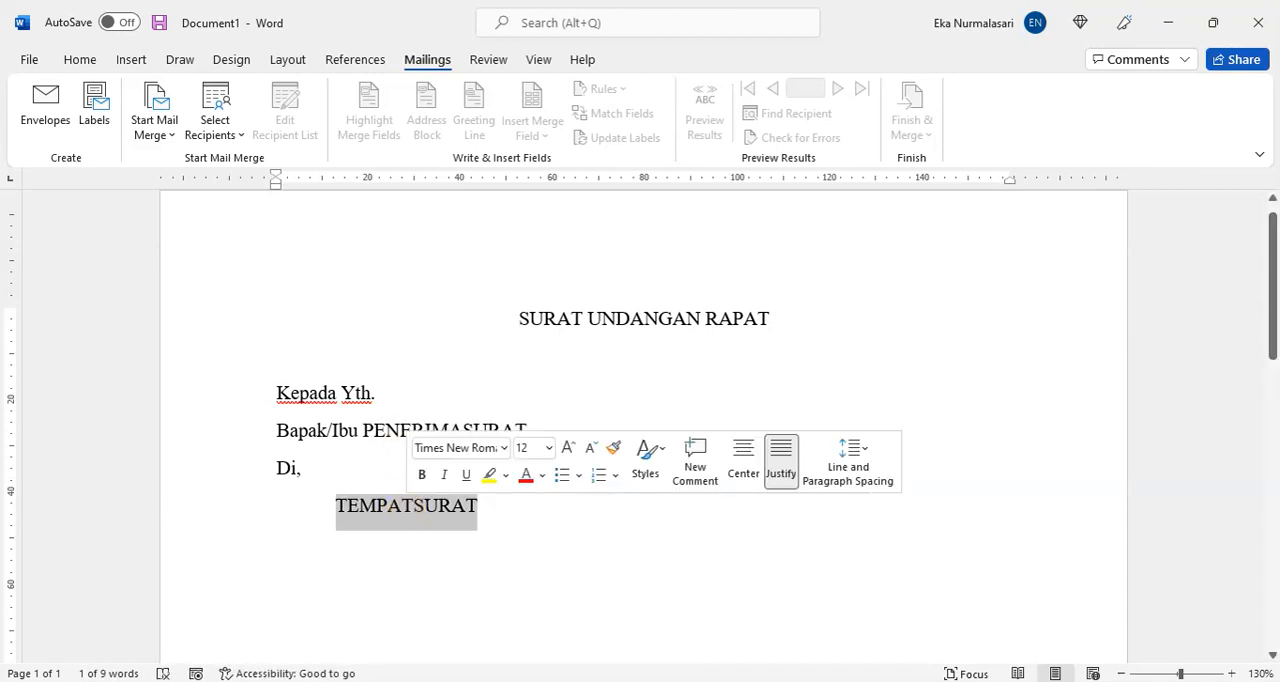
{"action": "type", "text": "ALAMATSURAT"}
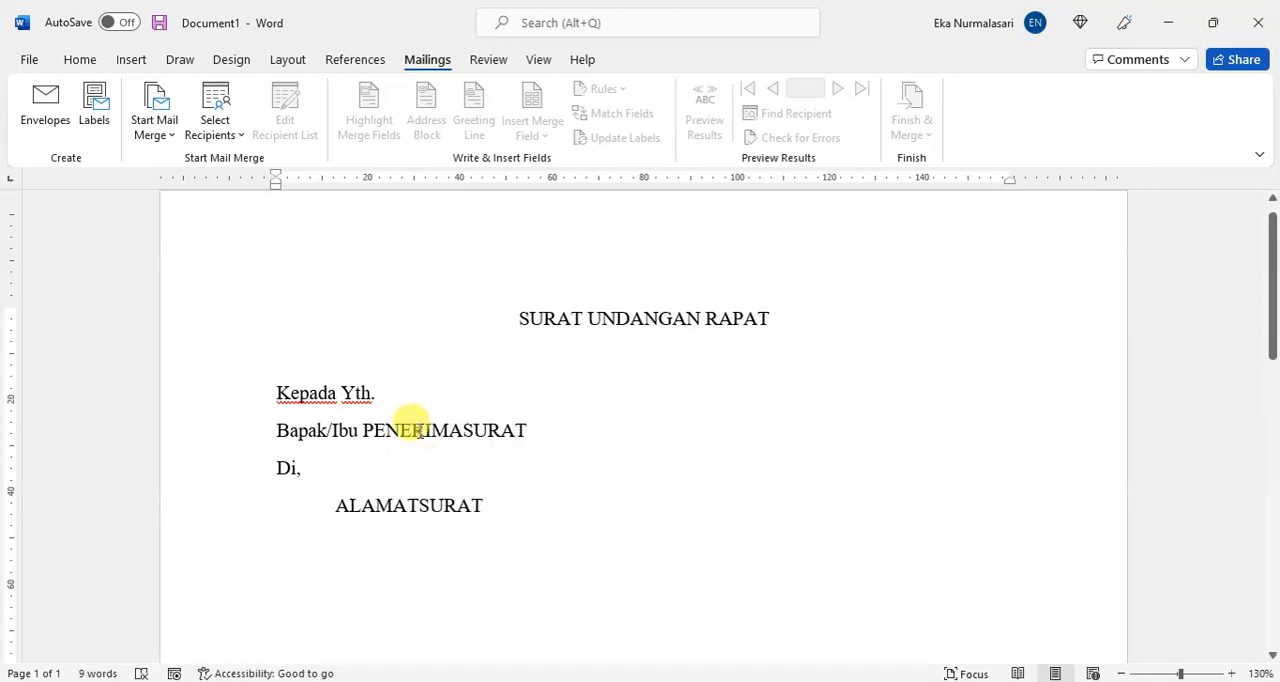
{"action": "double_click", "coordinate": [416, 430]}
{"action": "double_click", "coordinate": [417, 505]}
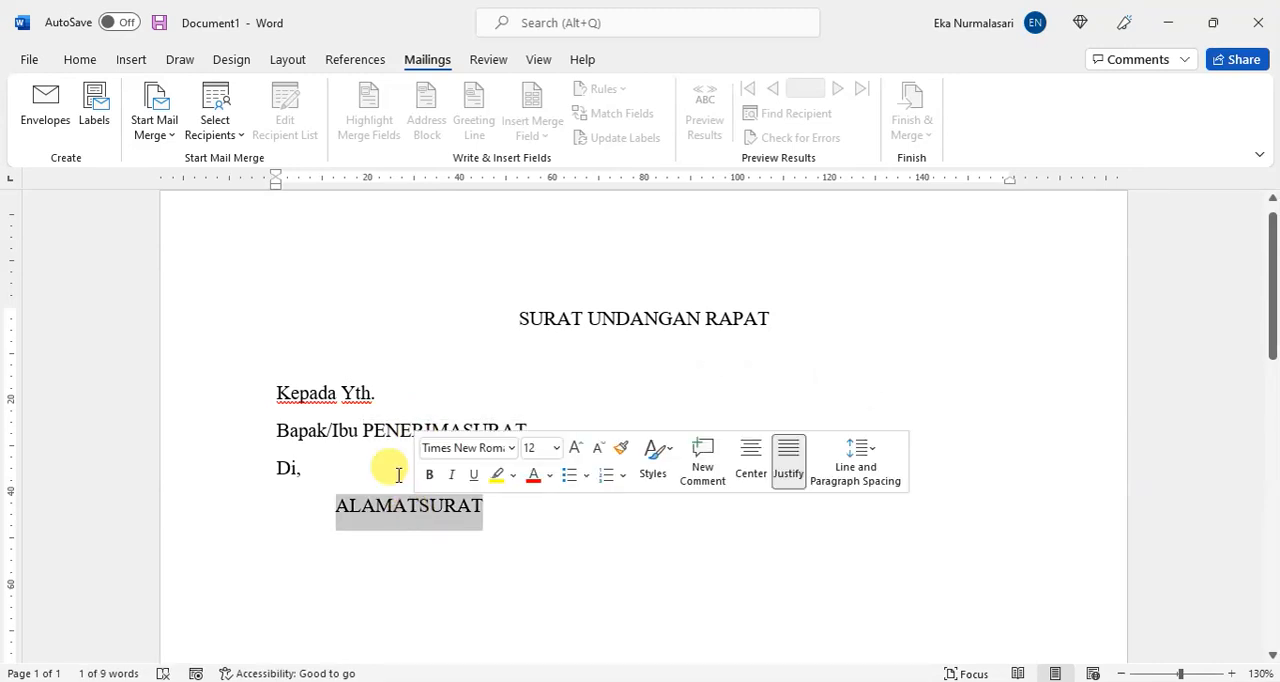
{"action": "left_click", "coordinate": [396, 420]}
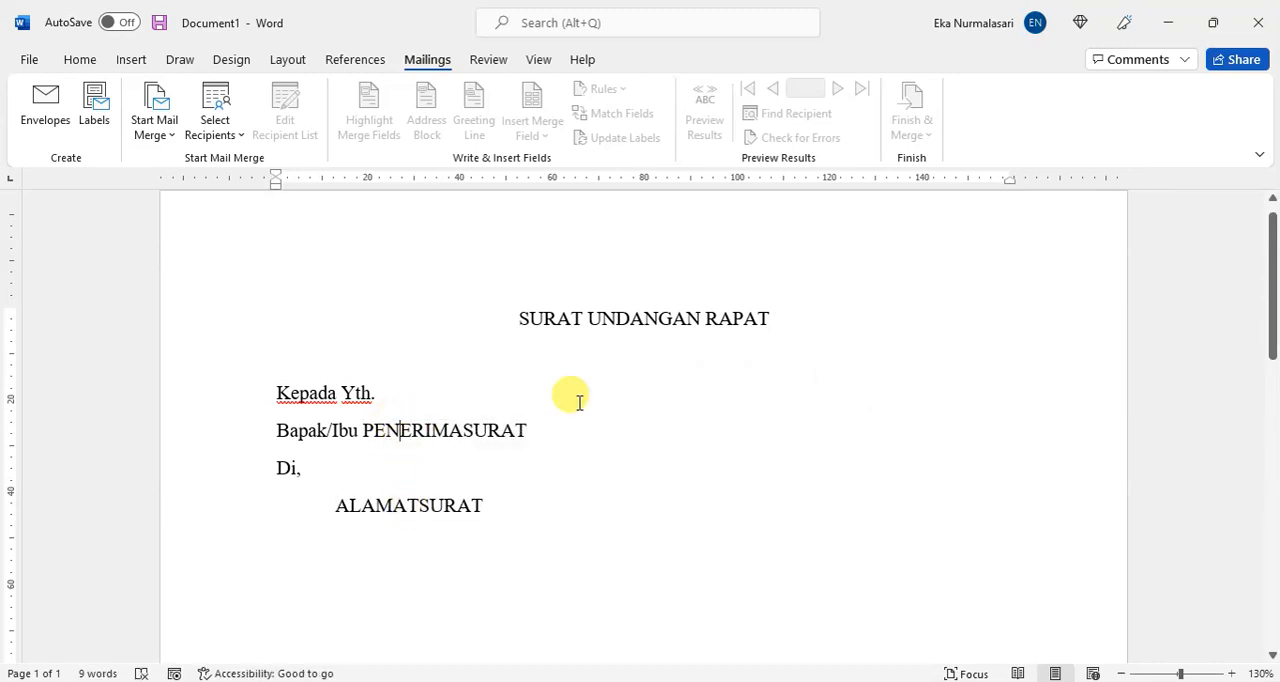
Step: Add the salutation "Dengan Hormat," below the address block, separated from it by an empty line
{"action": "left_click", "coordinate": [511, 503]}
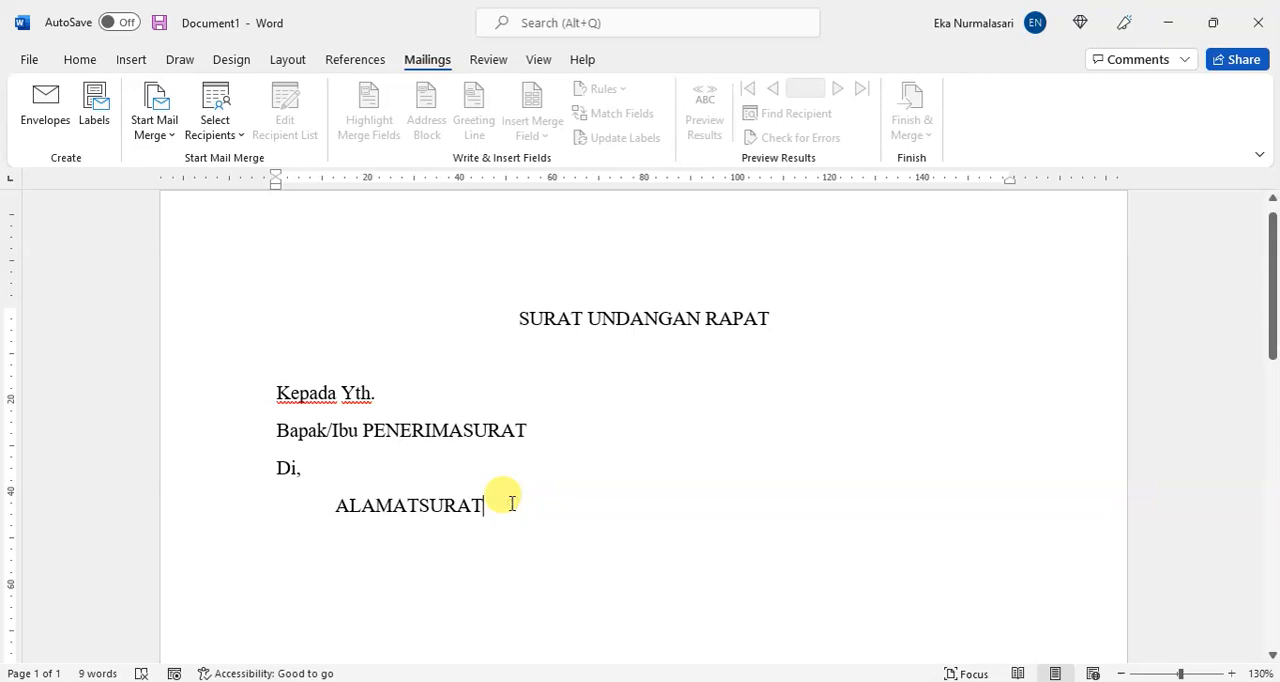
{"action": "key", "text": "Return"}
{"action": "key", "text": "Return"}
{"action": "type", "text": "Dengan Hro"}
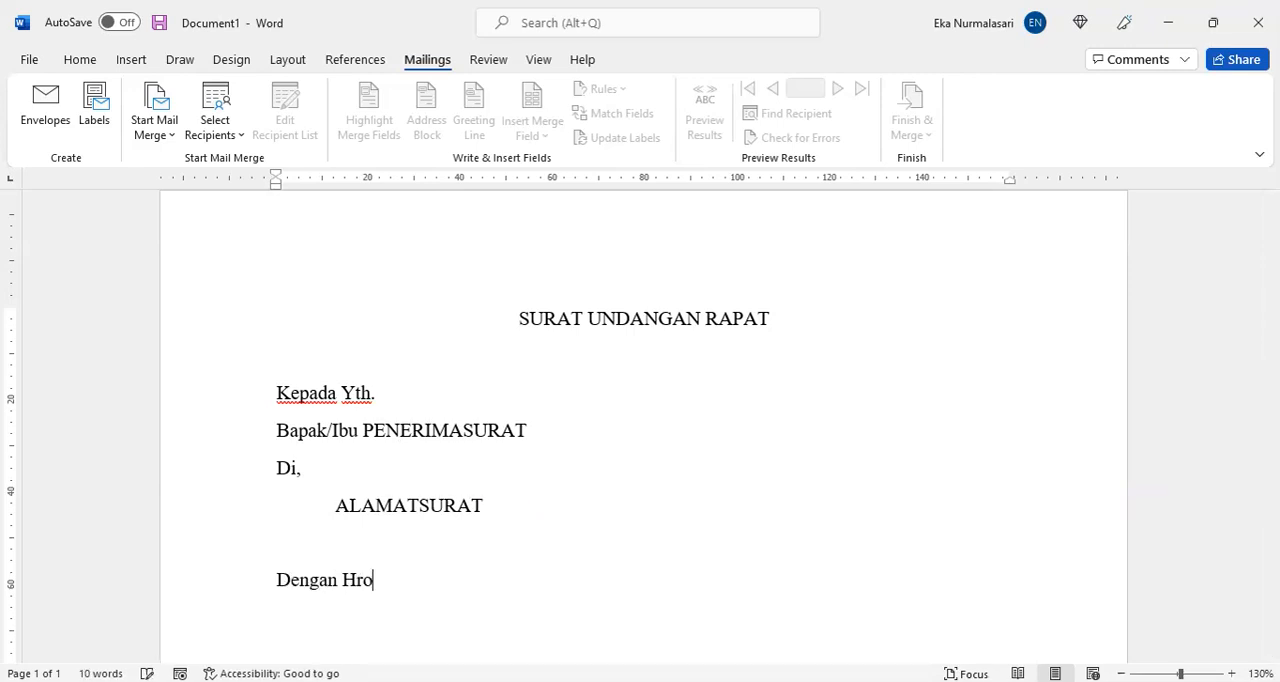
{"action": "key", "text": "BackSpace"}
{"action": "type", "text": "ormat,"}
{"action": "key", "text": "Return"}
Step: Fill the letter body under the salutation with the dummy text "Blab la bla blab blab la bla"
{"action": "scroll", "coordinate": [511, 503], "scroll_direction": "down", "scroll_amount": 1}
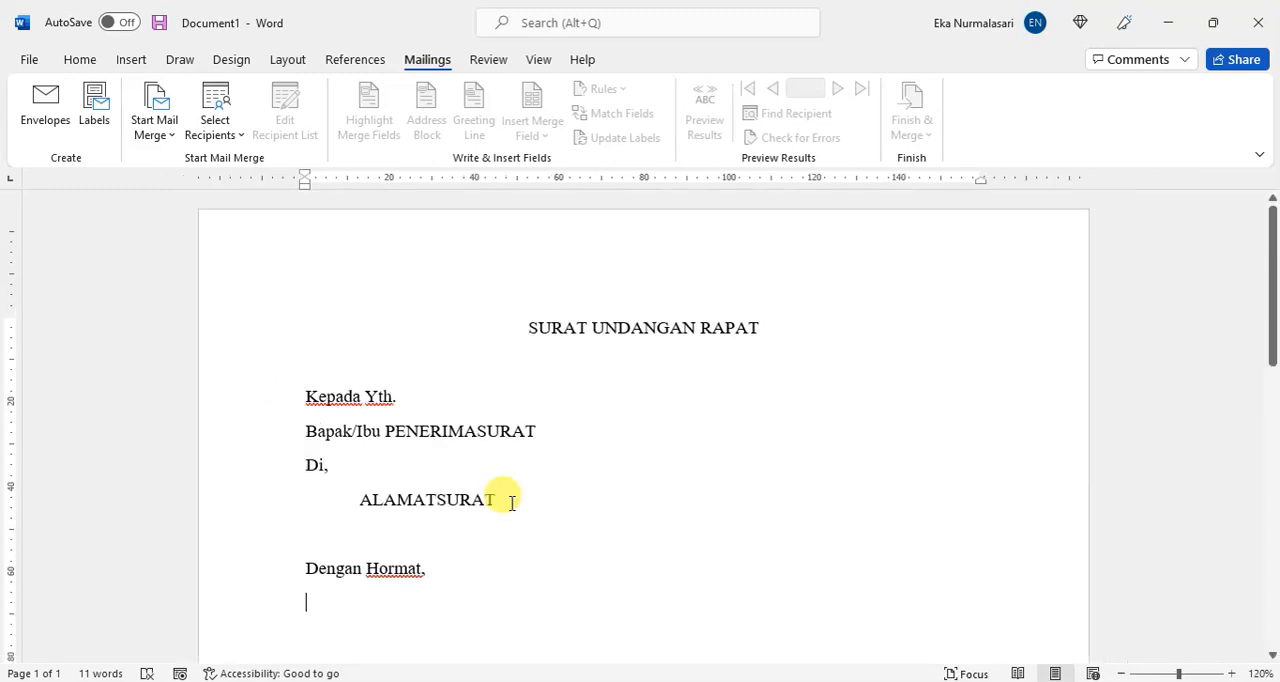
{"action": "scroll", "coordinate": [511, 503], "scroll_direction": "down", "scroll_amount": 3}
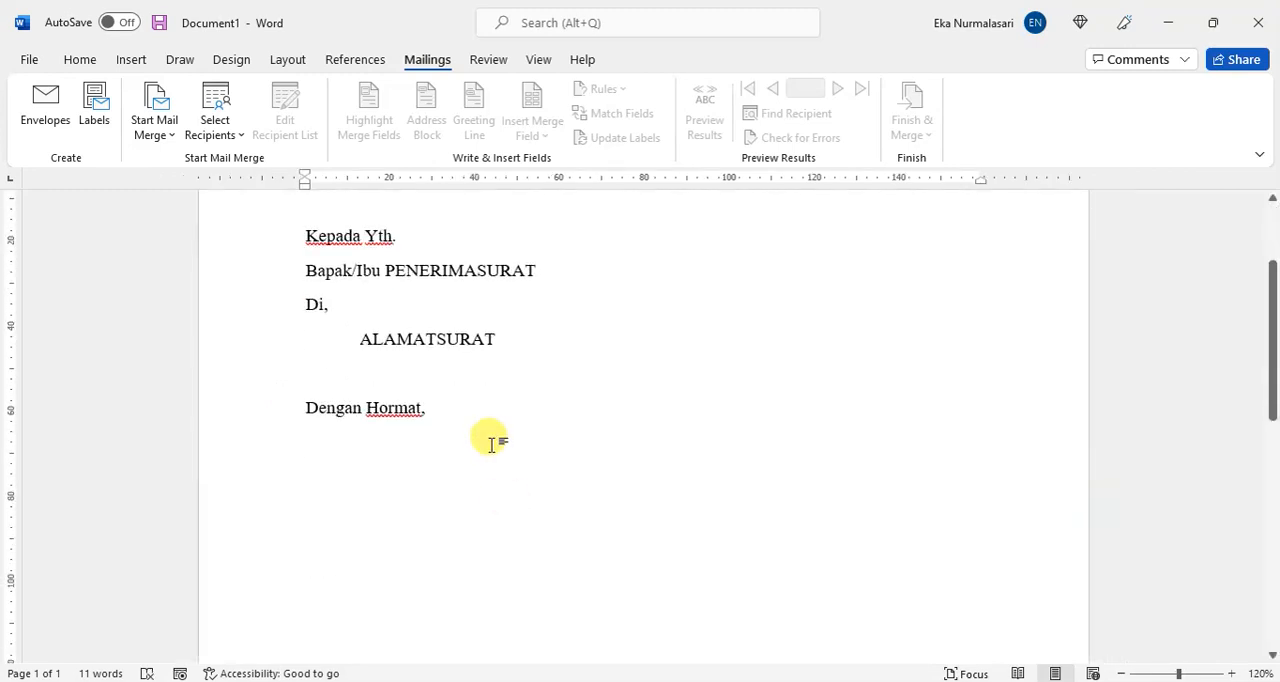
{"action": "type", "text": "Bla bla"}
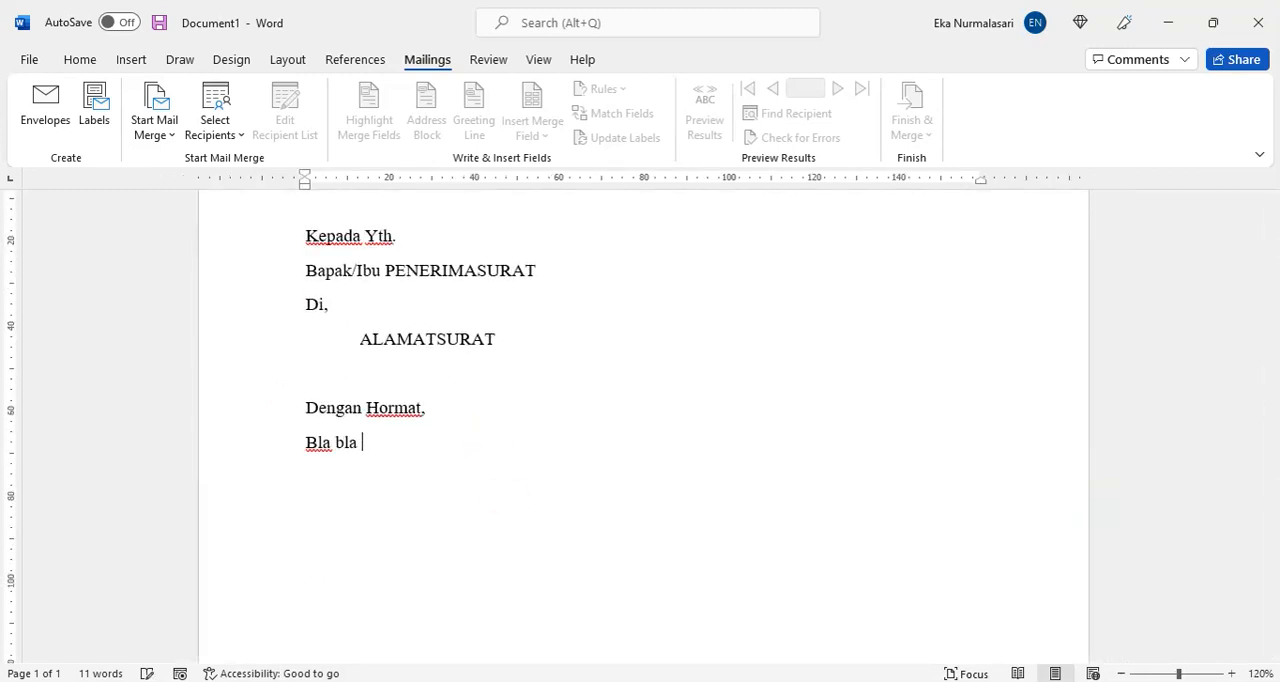
{"action": "type", "text": " bla blab bla bla"}
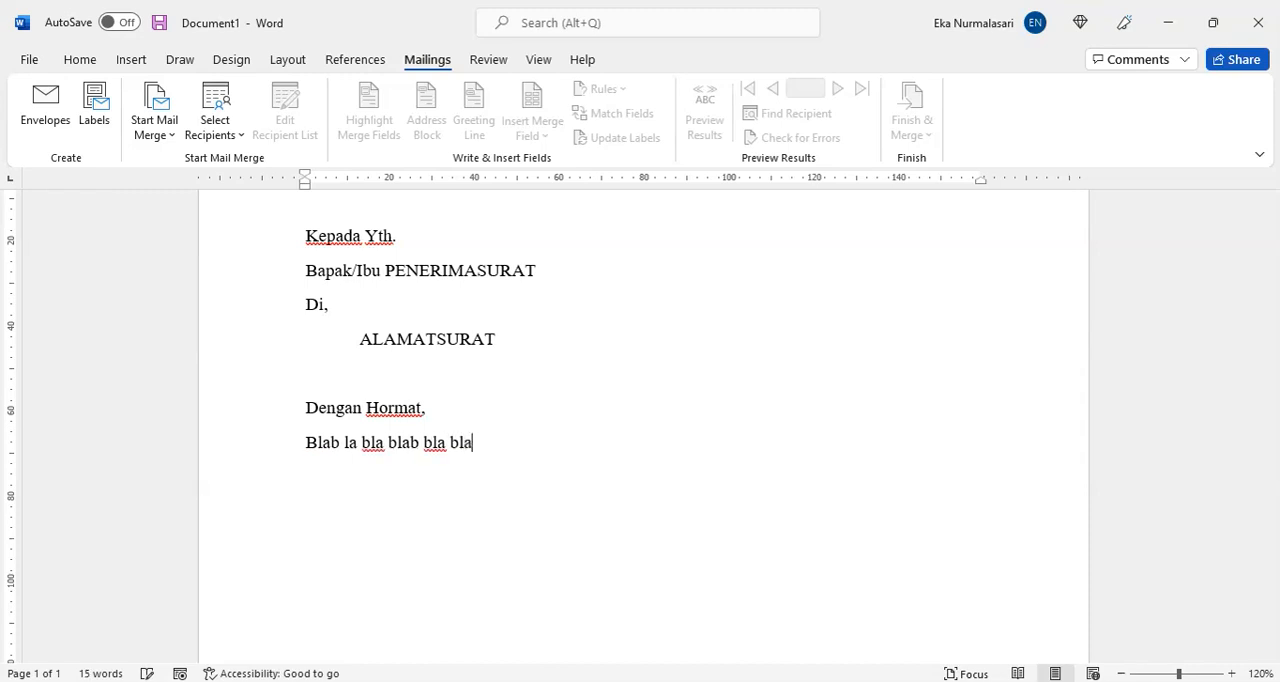
{"action": "type", "text": " bla"}
Step: Leave two empty lines after the body text and add the closing sentence "Demikian Surat ini untuk ditindak lanjuti."
{"action": "key", "text": "Return"}
{"action": "key", "text": "Return"}
{"action": "key", "text": "Return"}
{"action": "type", "text": "Demikai"}
{"action": "key", "text": "BackSpace"}
{"action": "key", "text": "BackSpace"}
{"action": "key", "text": "BackSpace"}
{"action": "type", "text": "kian"}
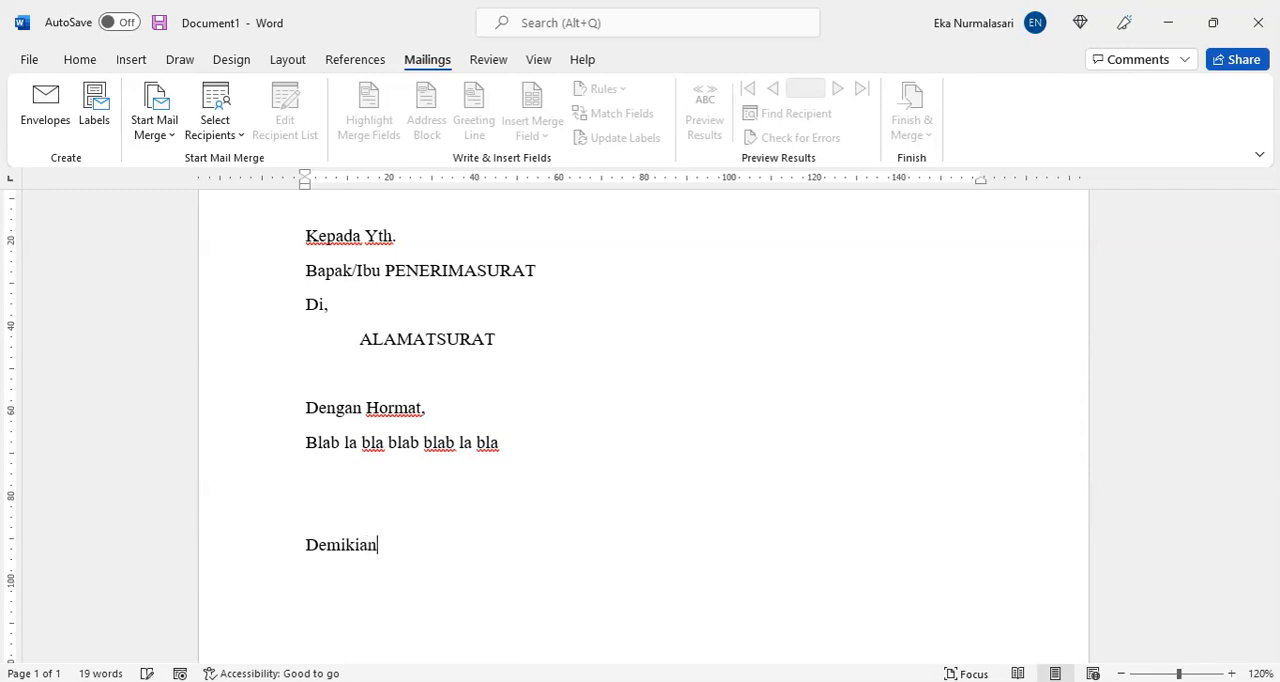
{"action": "type", "text": " Surat ini untuk "}
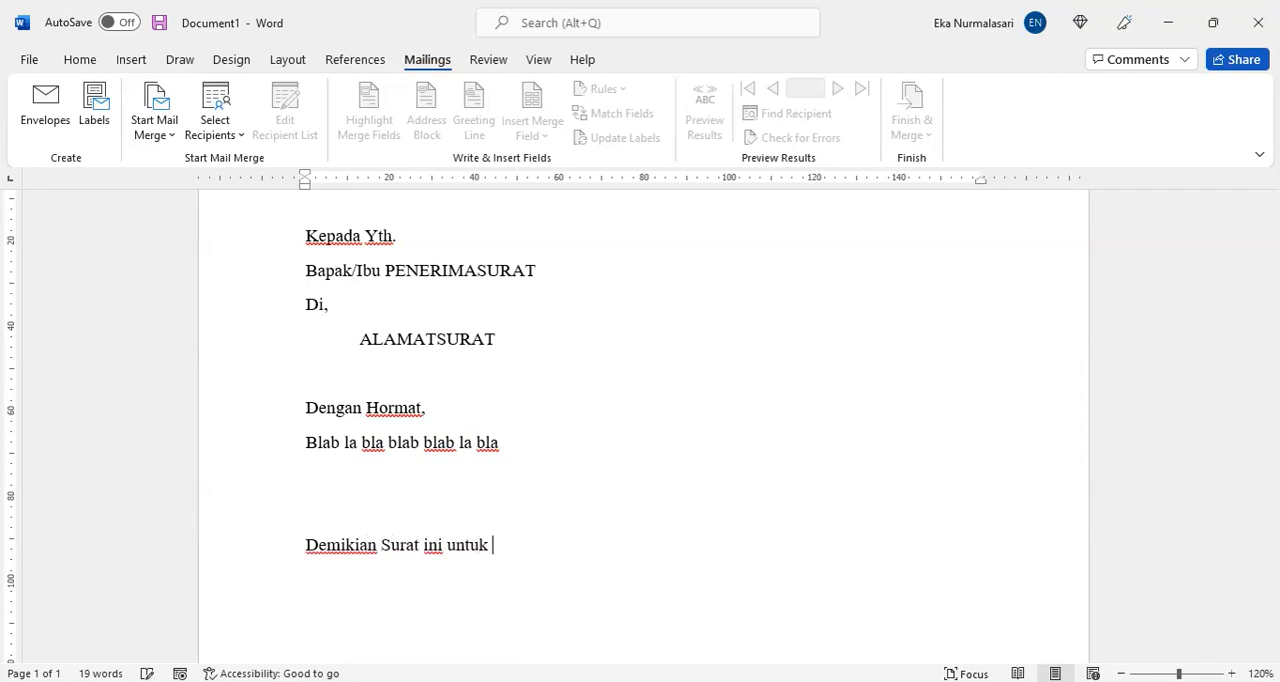
{"action": "type", "text": "ditindak lan"}
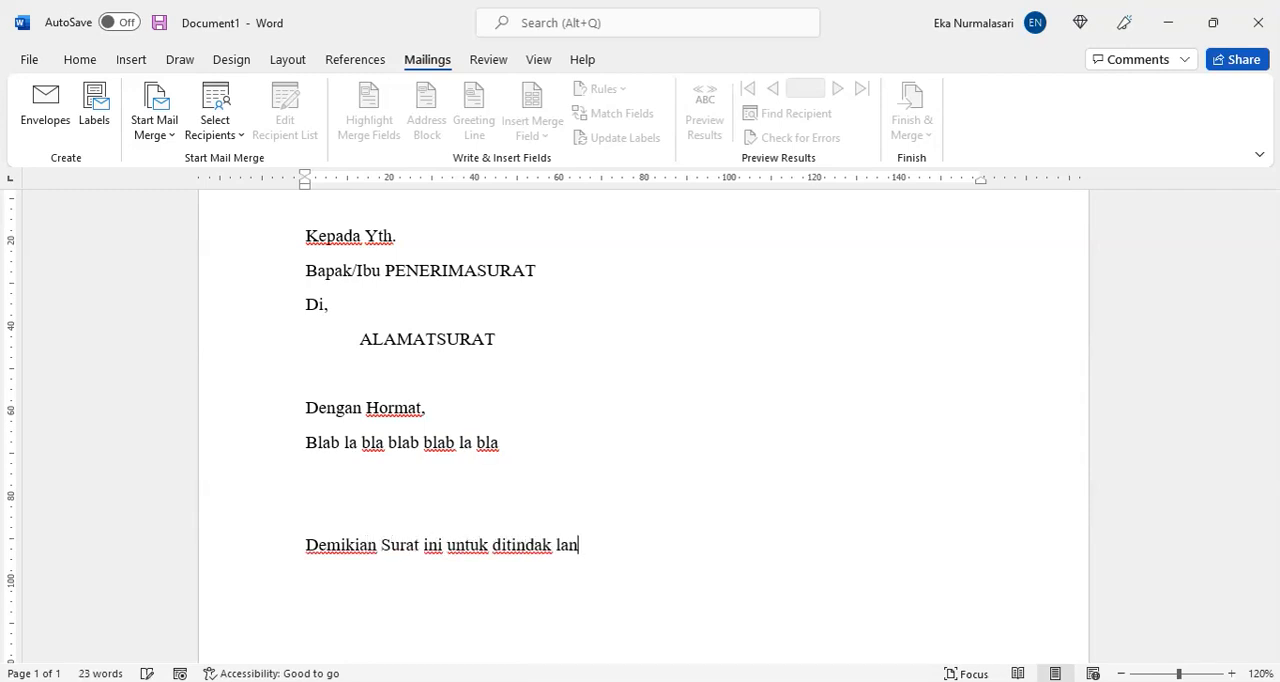
{"action": "type", "text": "juti. atas perhatiand"}
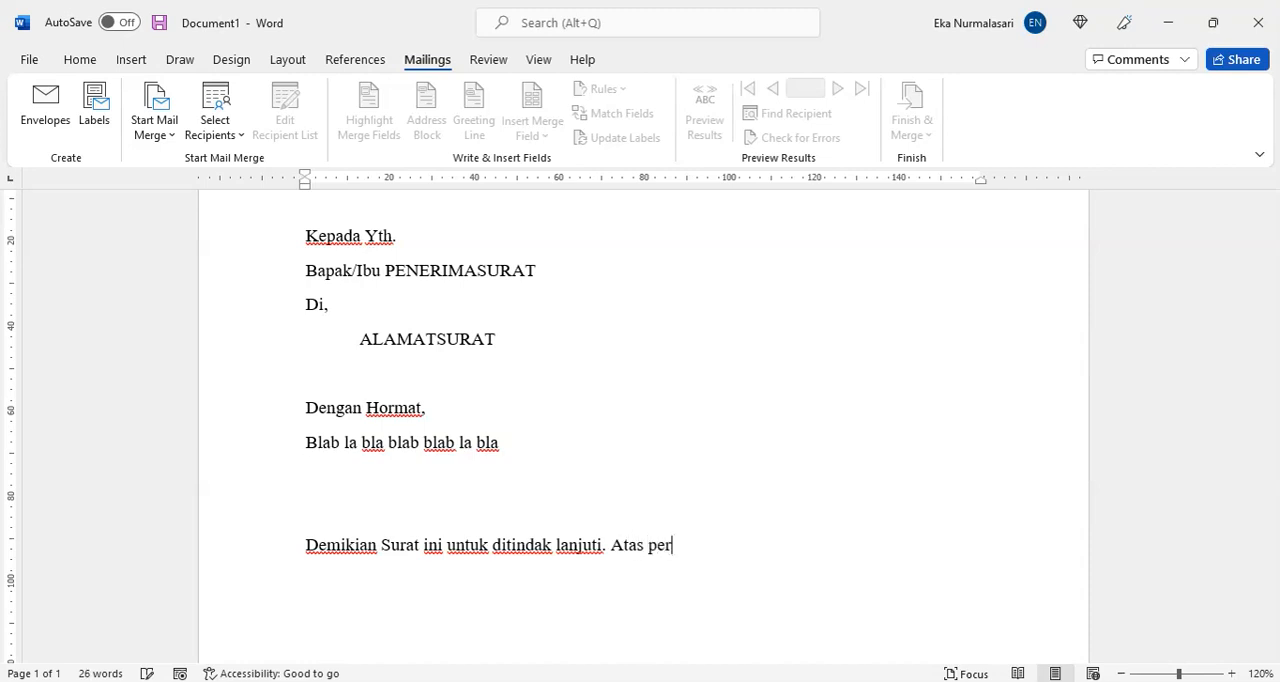
Step: Continue the closing paragraph with the sentence "Atas perhatian dan kerjasamanya kami ucapkan terima kasih."
{"action": "key", "text": "BackSpace"}
{"action": "type", "text": "dan kerjsam"}
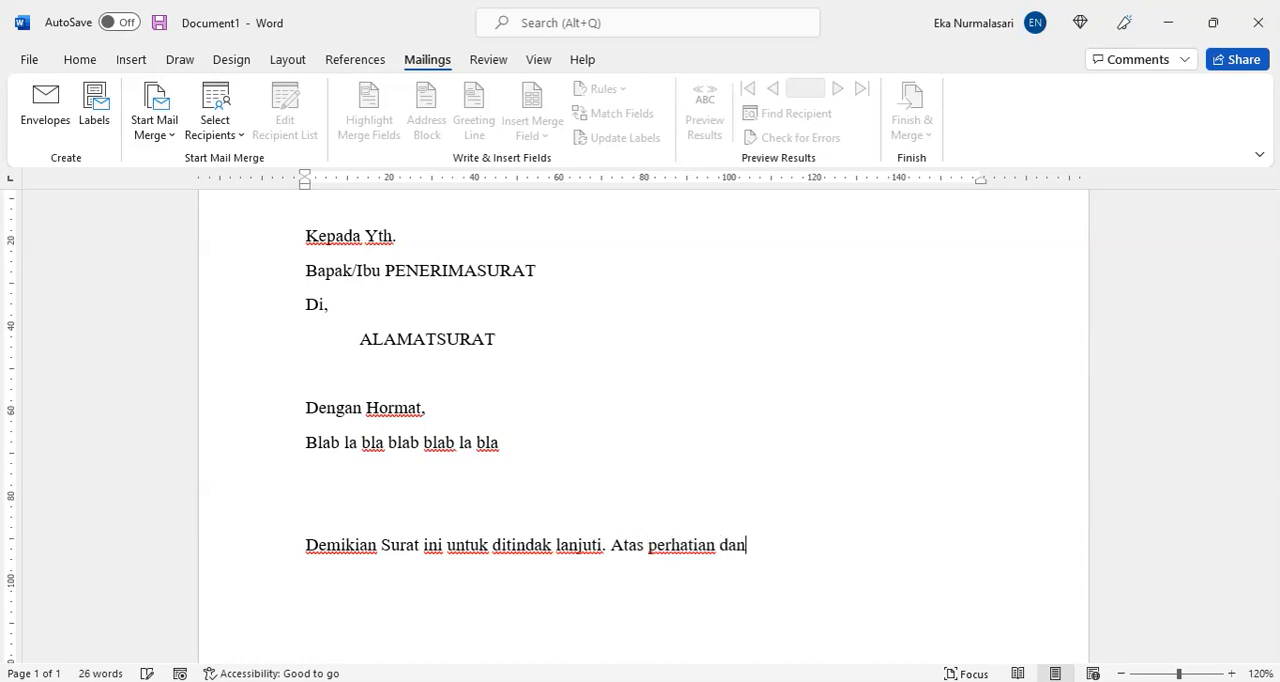
{"action": "key", "text": "BackSpace"}
{"action": "key", "text": "BackSpace"}
{"action": "key", "text": "BackSpace"}
{"action": "type", "text": "asamanya kai uc"}
{"action": "key", "text": "BackSpace"}
{"action": "key", "text": "BackSpace"}
{"action": "key", "text": "BackSpace"}
{"action": "key", "text": "BackSpace"}
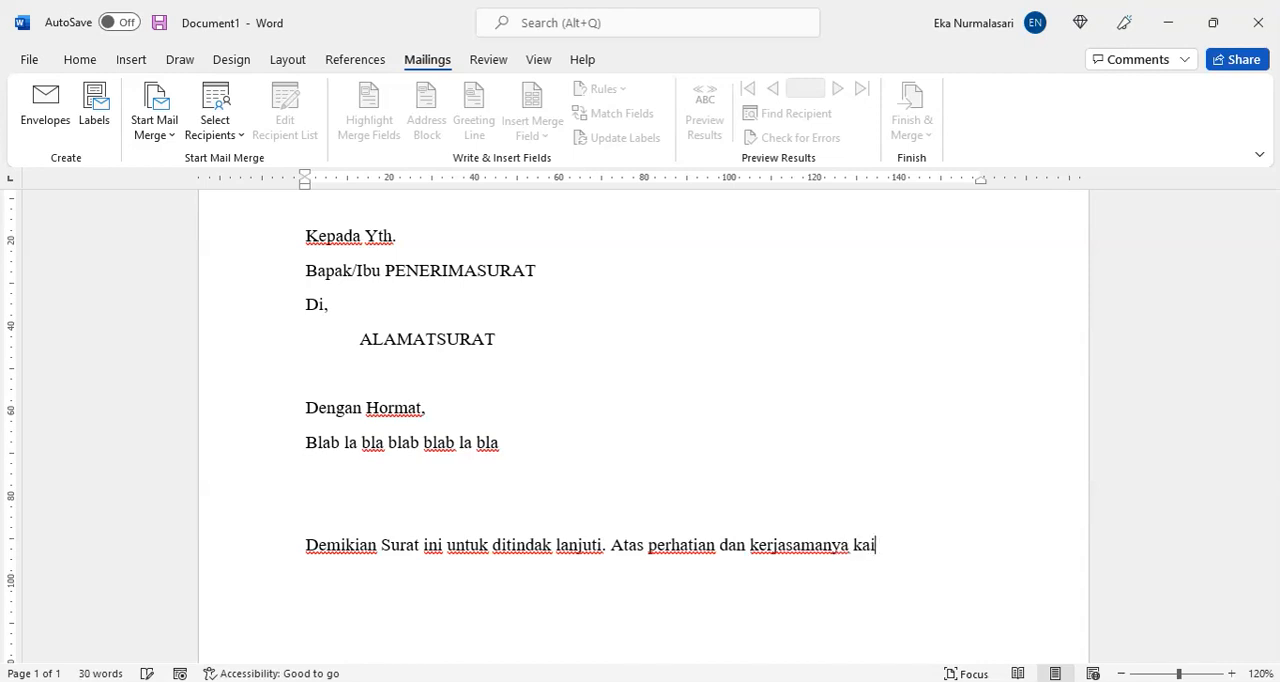
{"action": "type", "text": "mi c"}
{"action": "key", "text": "BackSpace"}
{"action": "type", "text": "ucapkan"}
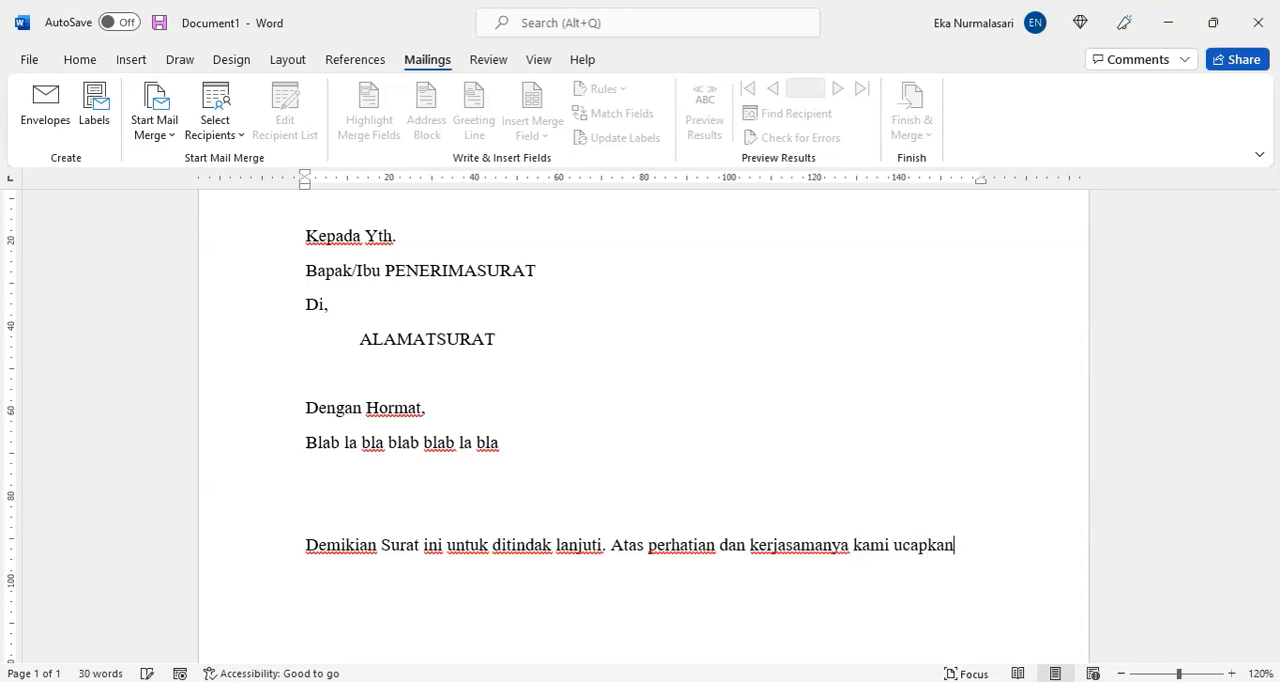
{"action": "type", "text": " terima kasih."}
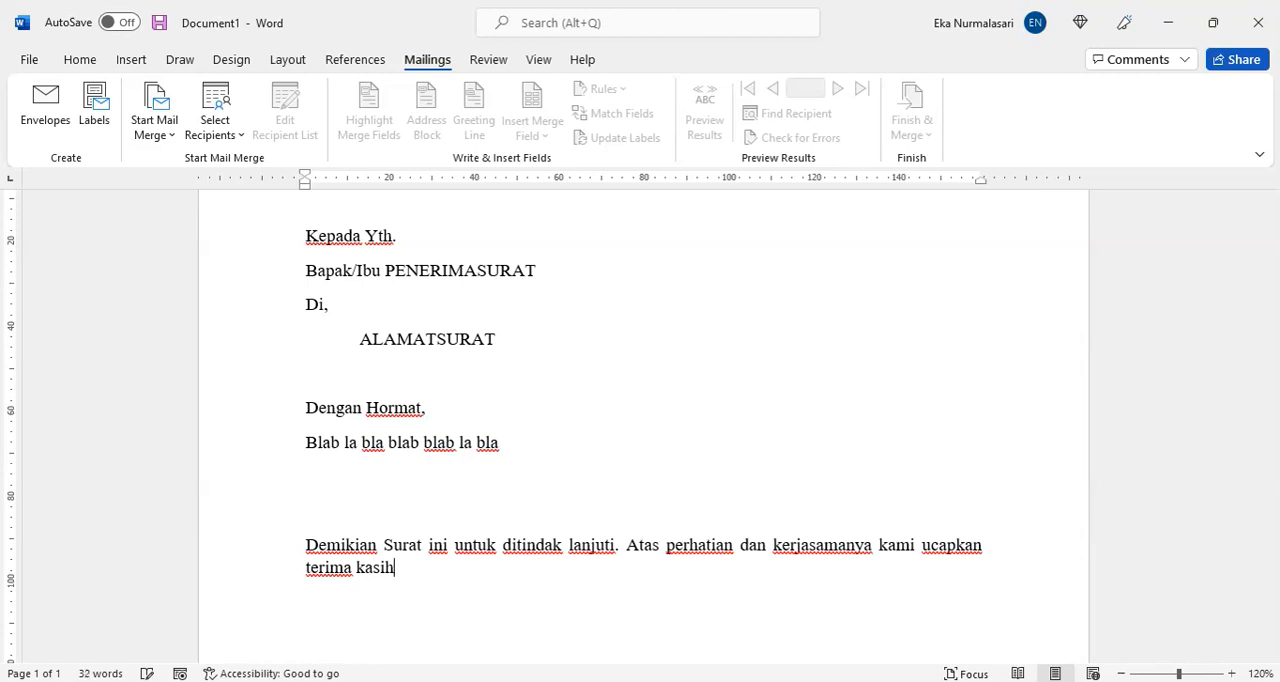
Step: Add the sign-off "Hormat Kami," below an empty line, followed by another empty line and the signatory title "Sekretari"
{"action": "key", "text": "Return"}
{"action": "key", "text": "Return"}
{"action": "type", "text": "Hormat Kami,"}
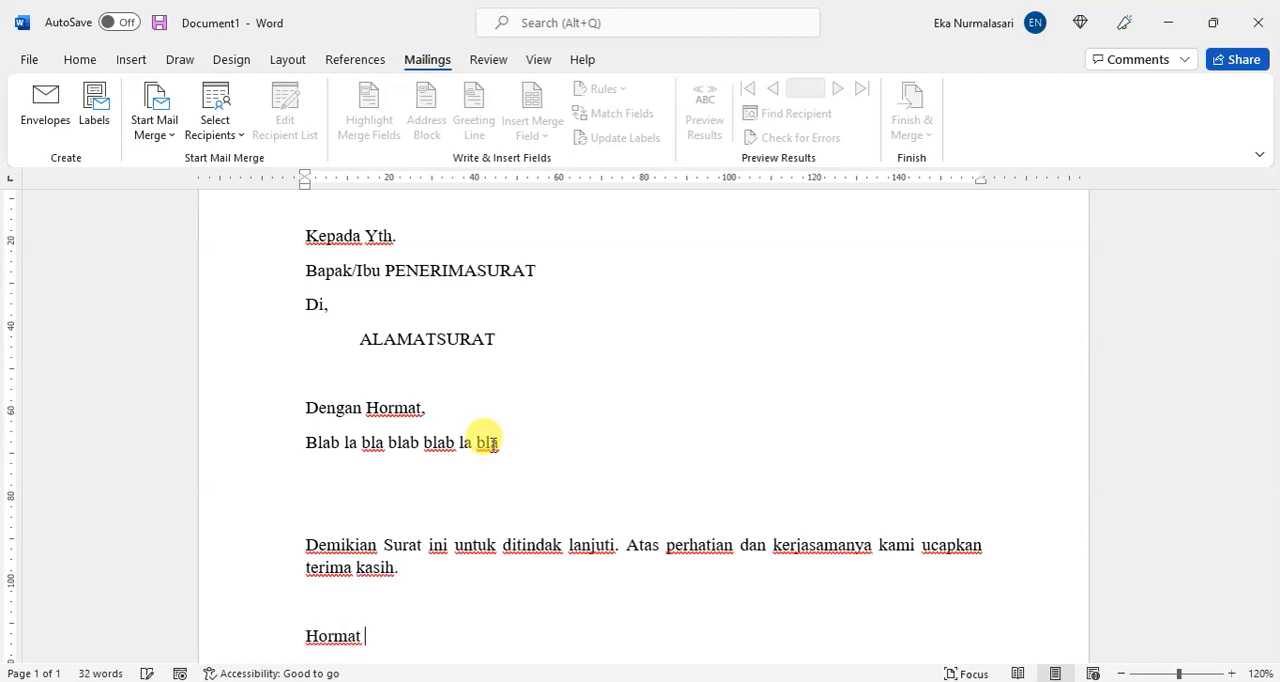
{"action": "key", "text": "Return"}
{"action": "key", "text": "Return"}
{"action": "type", "text": "Sekretaris"}
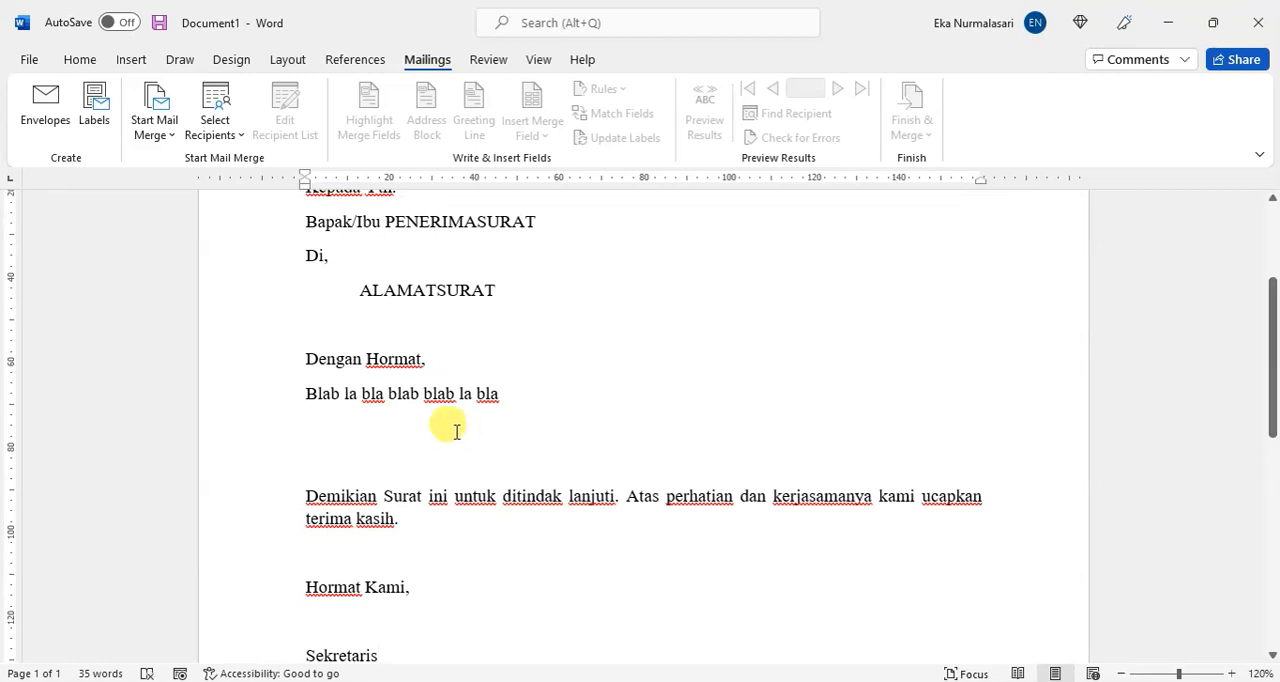
Step: Replace the dummy body text with "Sehubungan dengan akan memasuki tahun 2022 maka dengan ini kami mengundang Bapak/Ibu PENERIMASURAT di ALAMATSURAT den"
{"action": "scroll", "coordinate": [446, 422], "scroll_direction": "up", "scroll_amount": 1}
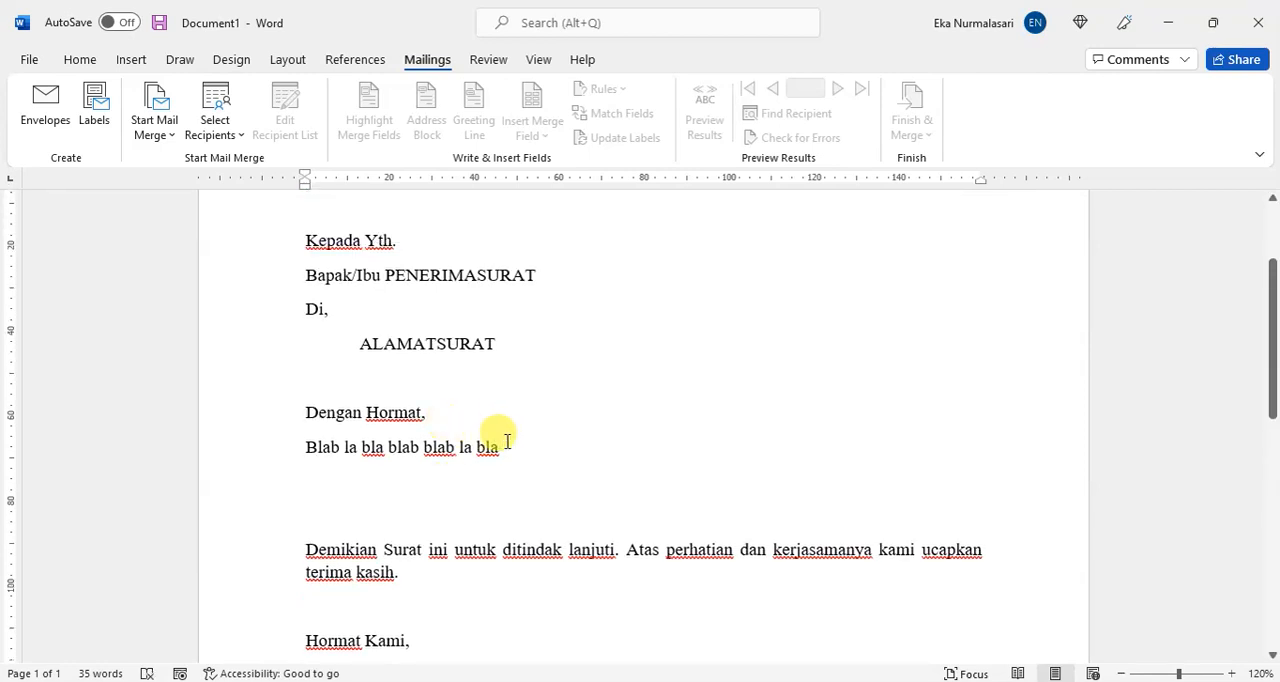
{"action": "left_click_drag", "start_coordinate": [503, 447], "coordinate": [293, 449]}
{"action": "type", "text": "Sehu"}
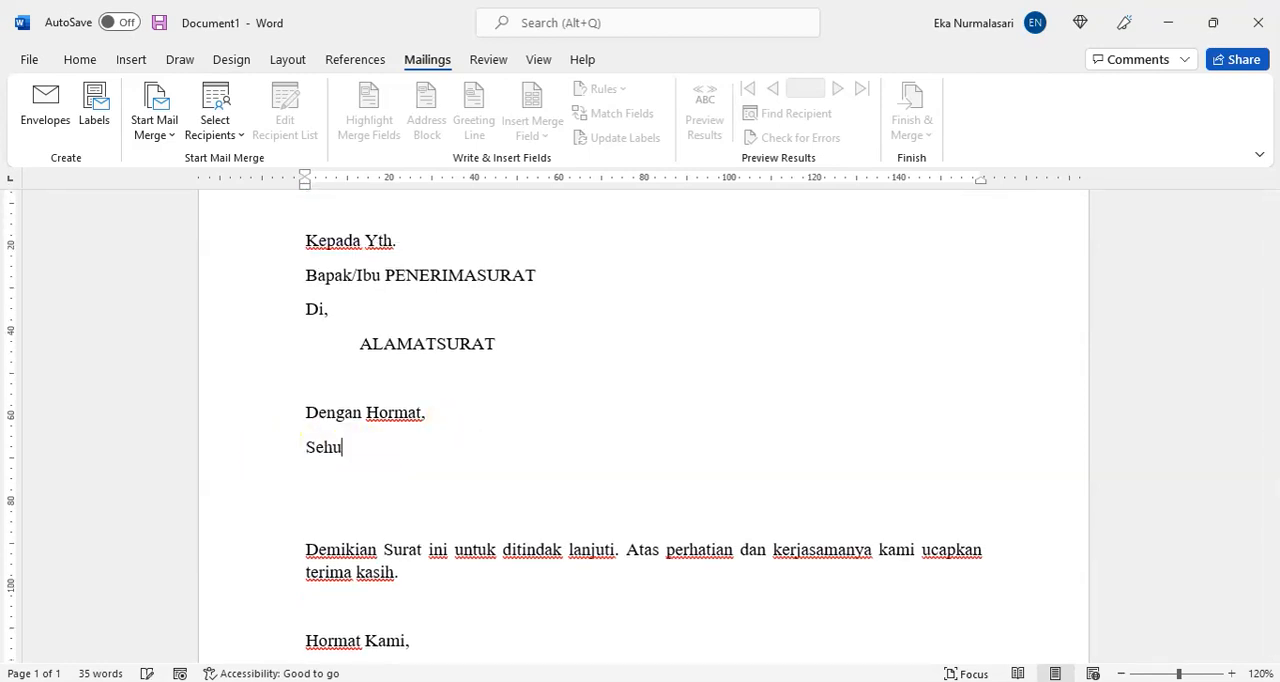
{"action": "type", "text": "bungan dengan"}
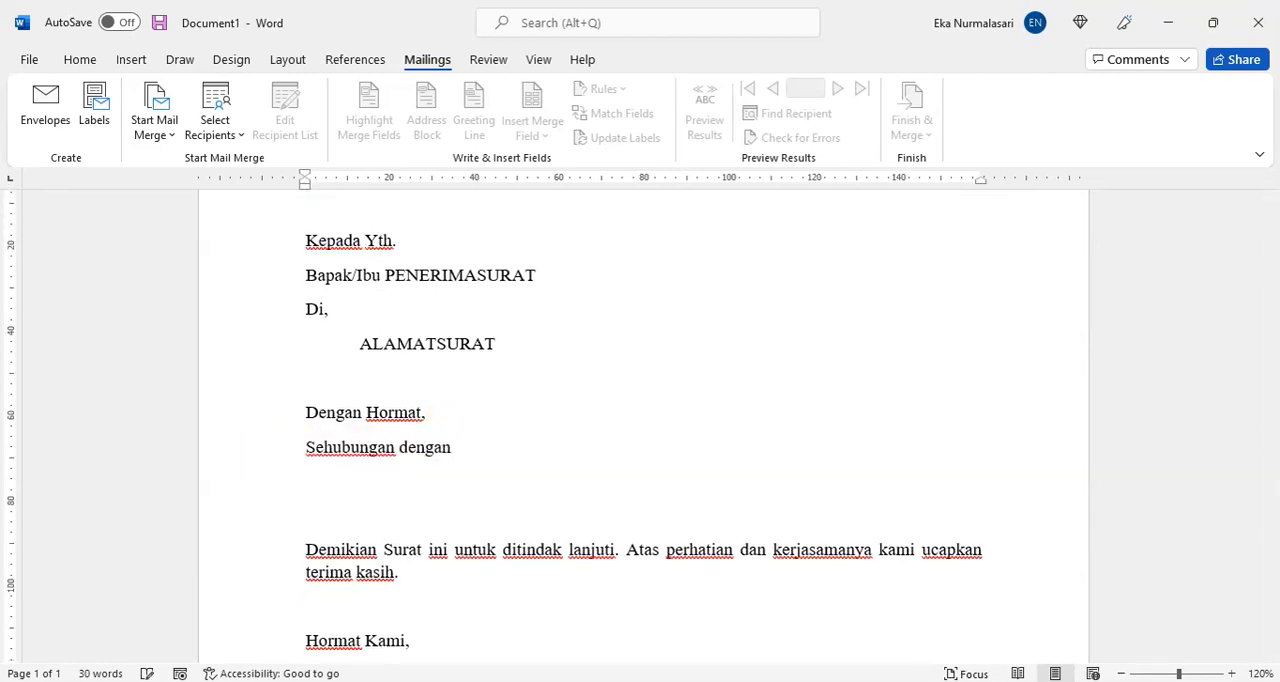
{"action": "type", "text": " akan memasuki tahun"}
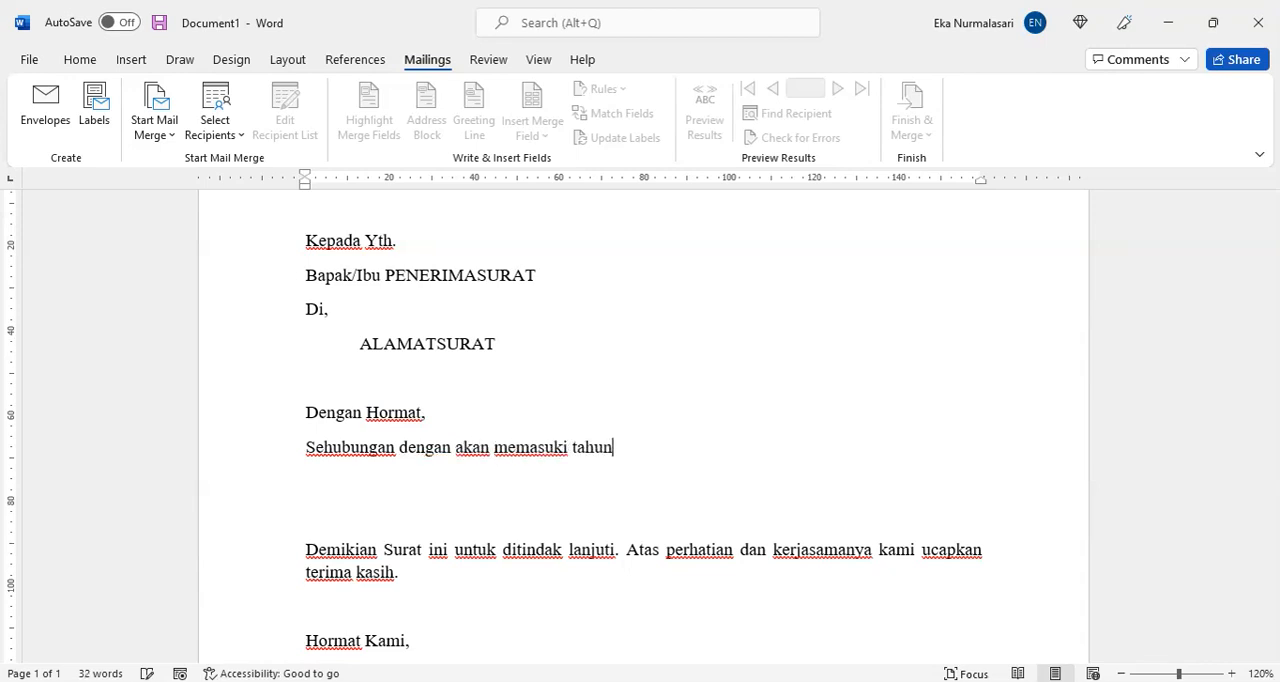
{"action": "type", "text": " 2022 maka"}
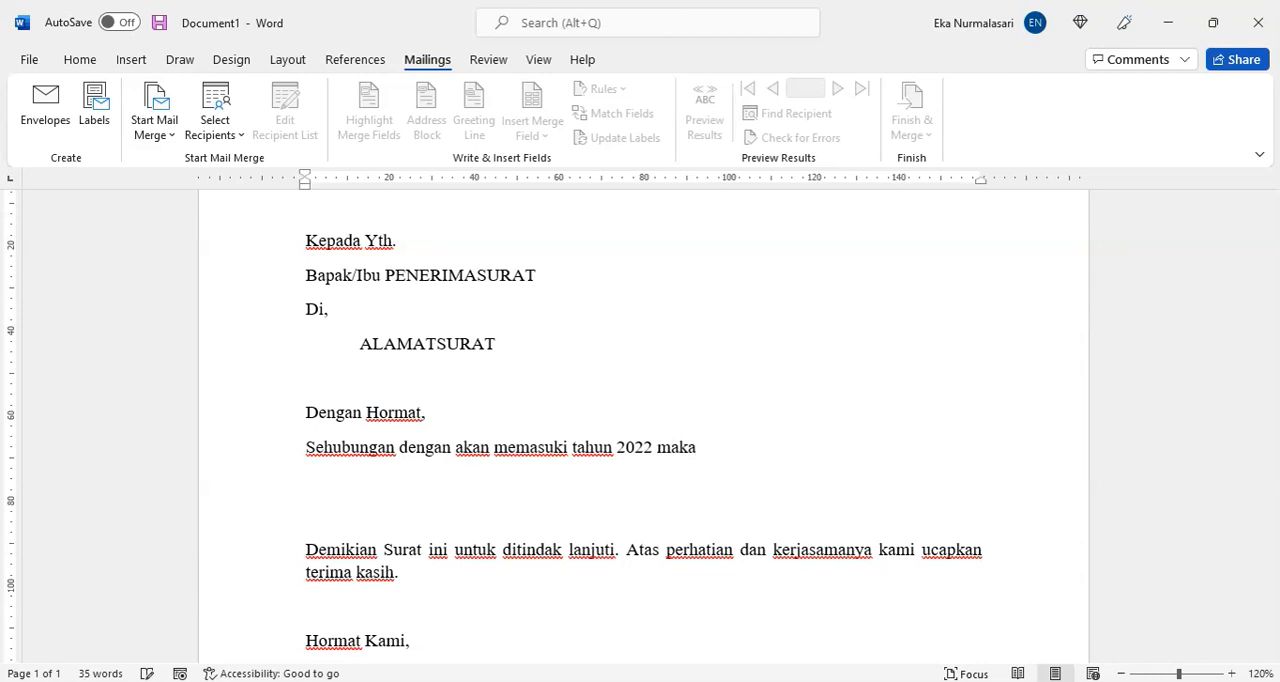
{"action": "type", "text": " dengan ini kami "}
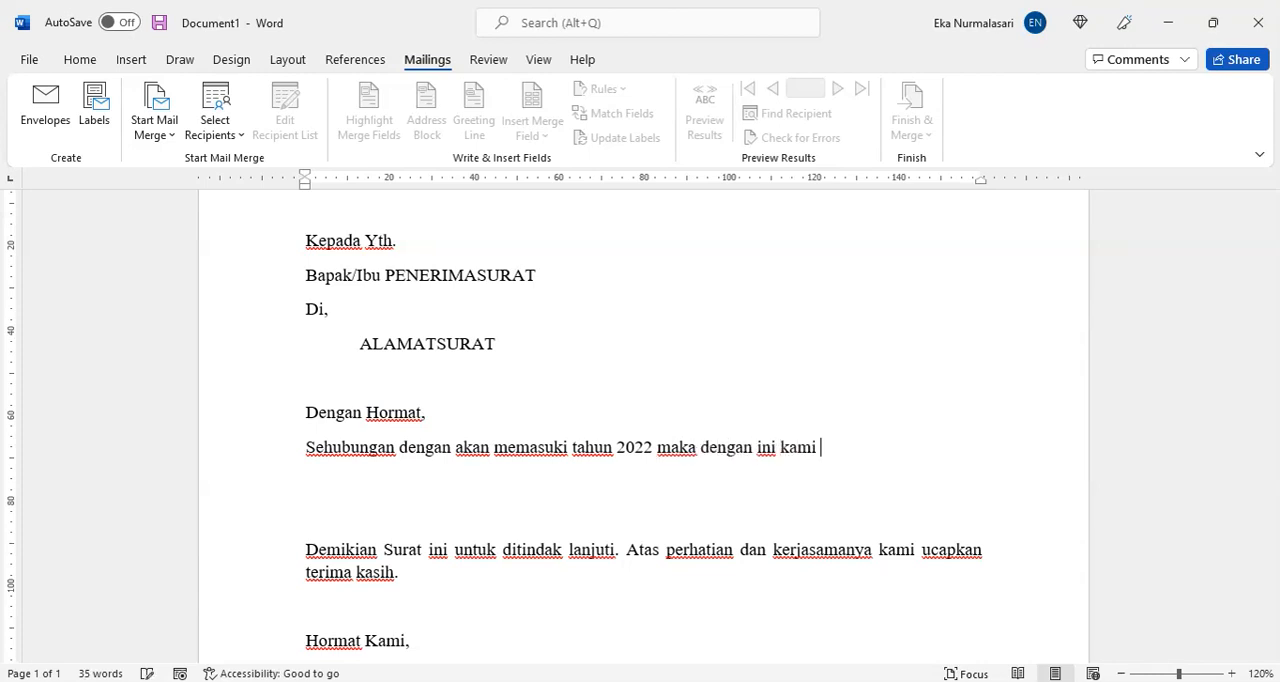
{"action": "type", "text": "mengundang"}
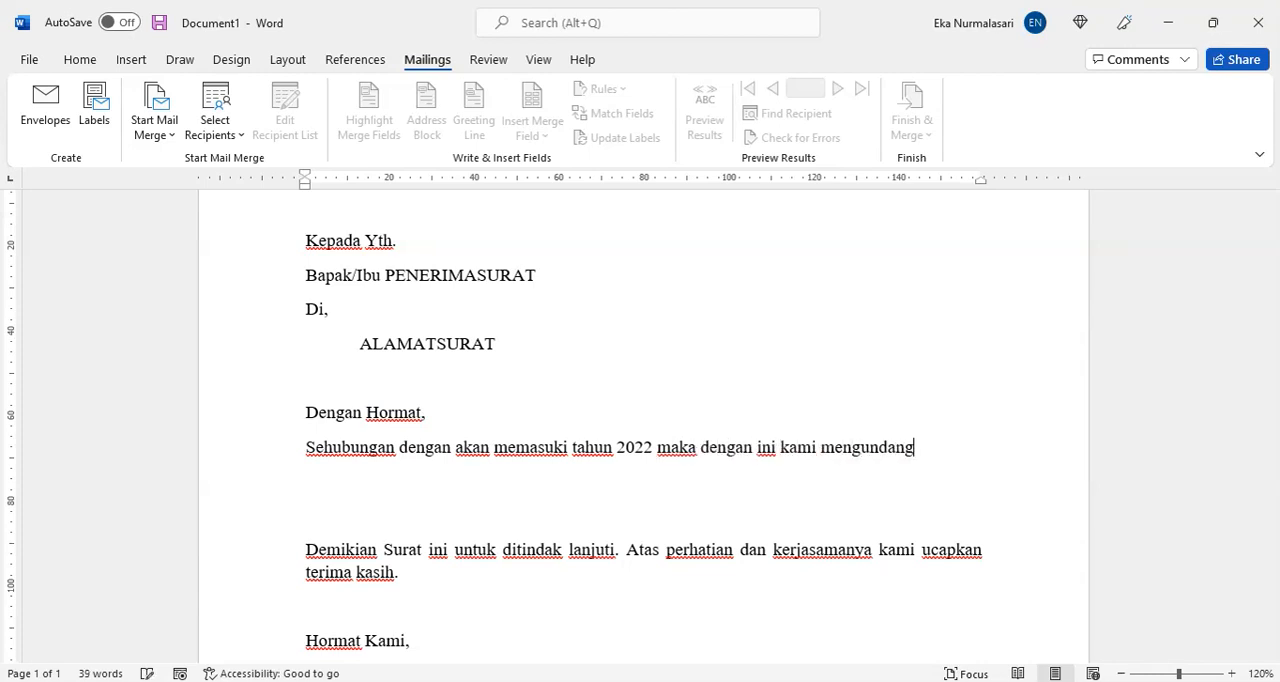
{"action": "type", "text": " Bapak/"}
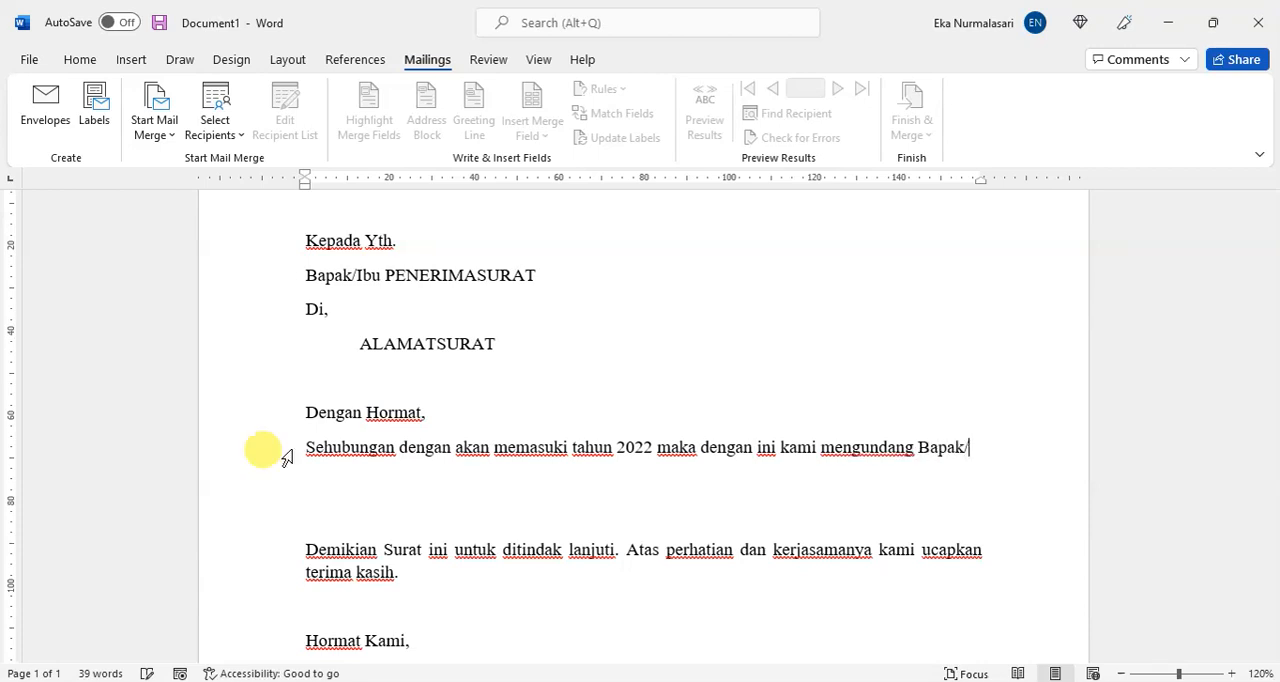
{"action": "type", "text": "Ibu PENERIMA"}
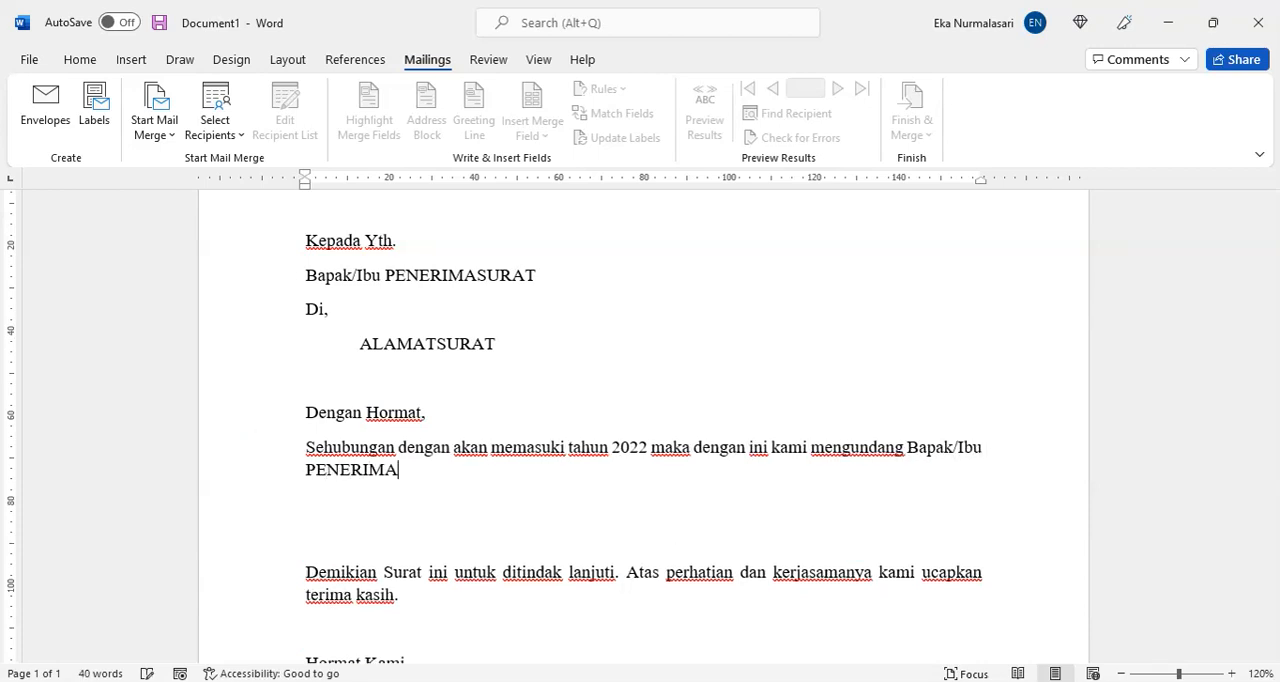
{"action": "type", "text": "SURAT di AL"}
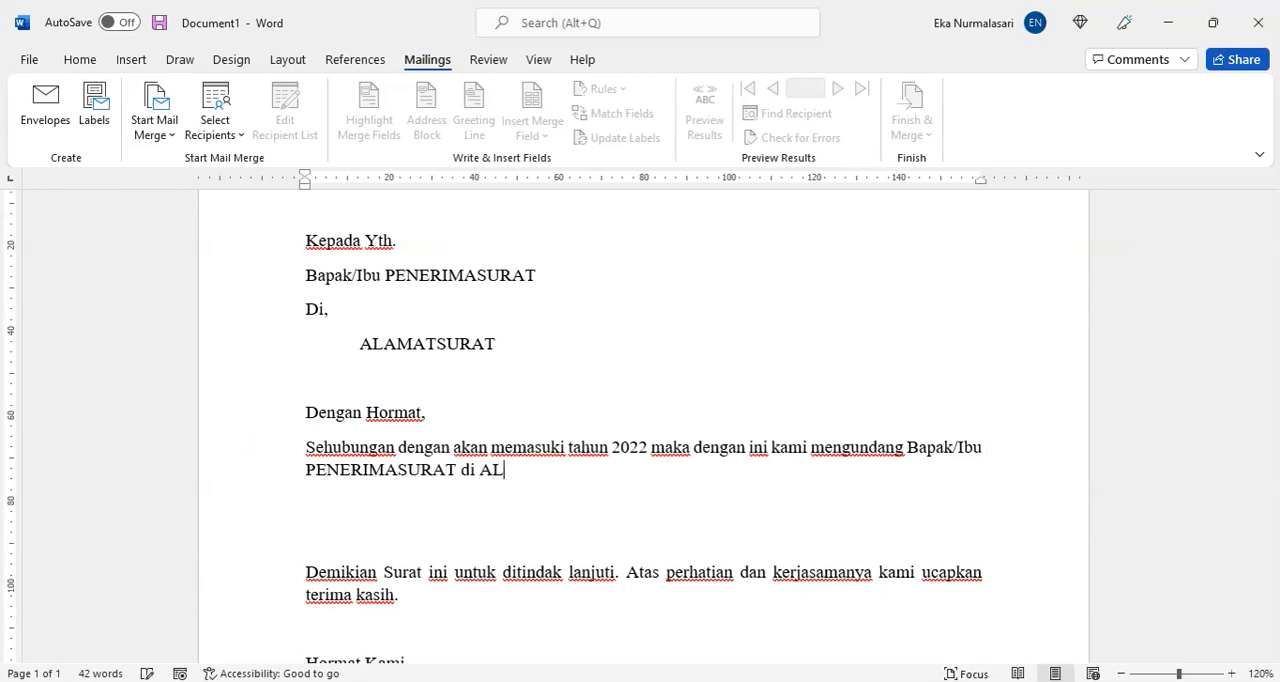
{"action": "type", "text": "AMATSURAT "}
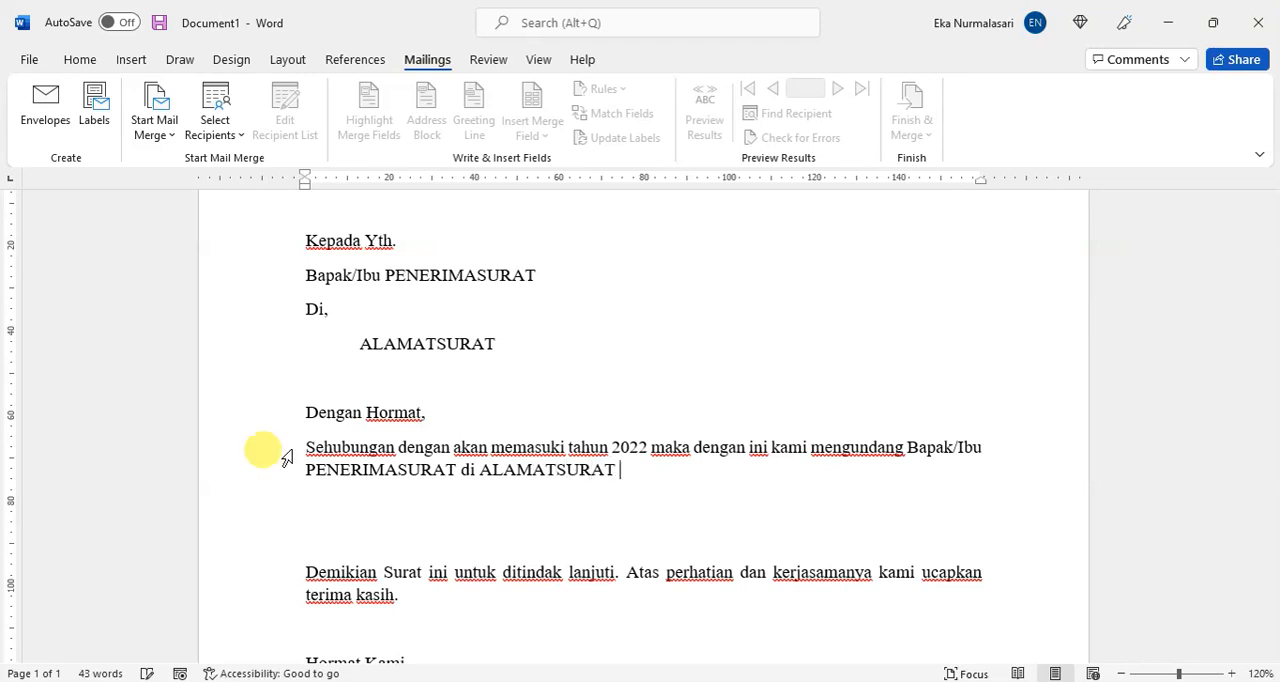
{"action": "type", "text": "den"}
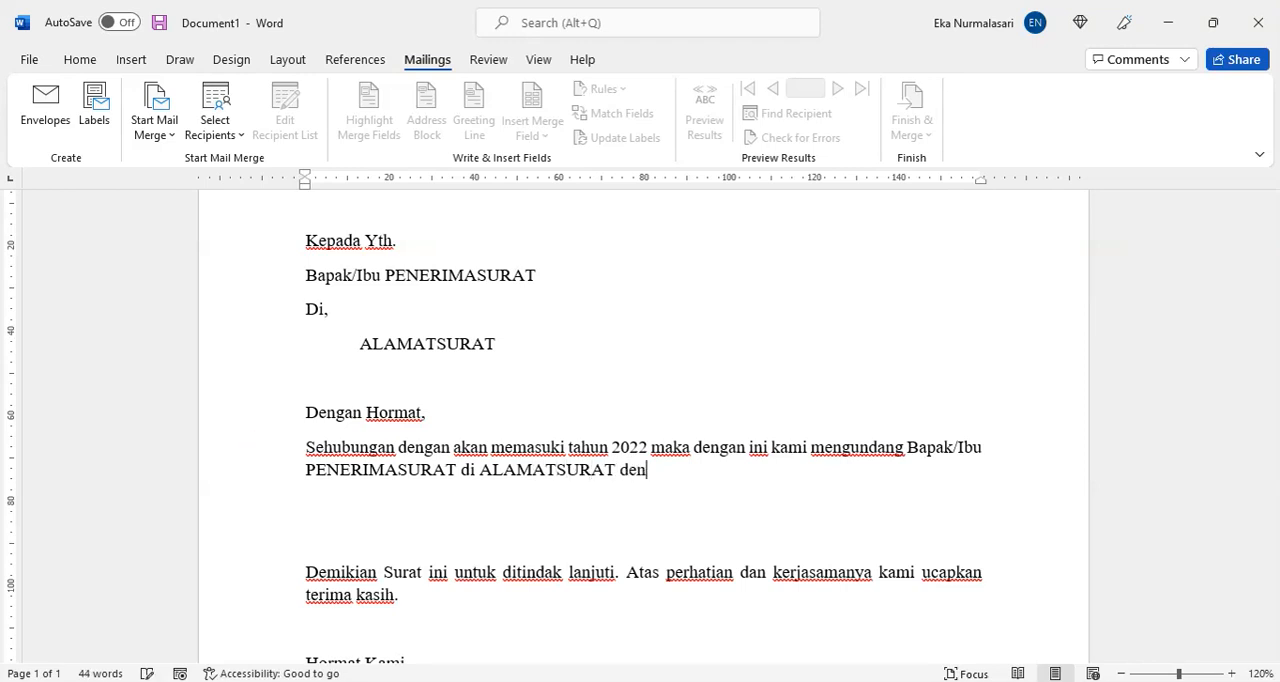
Step: Remove everything after "Bapak/Ibu" in the body sentence, end it with a colon and start a new paragraph
{"action": "left_click_drag", "start_coordinate": [649, 470], "coordinate": [300, 471]}
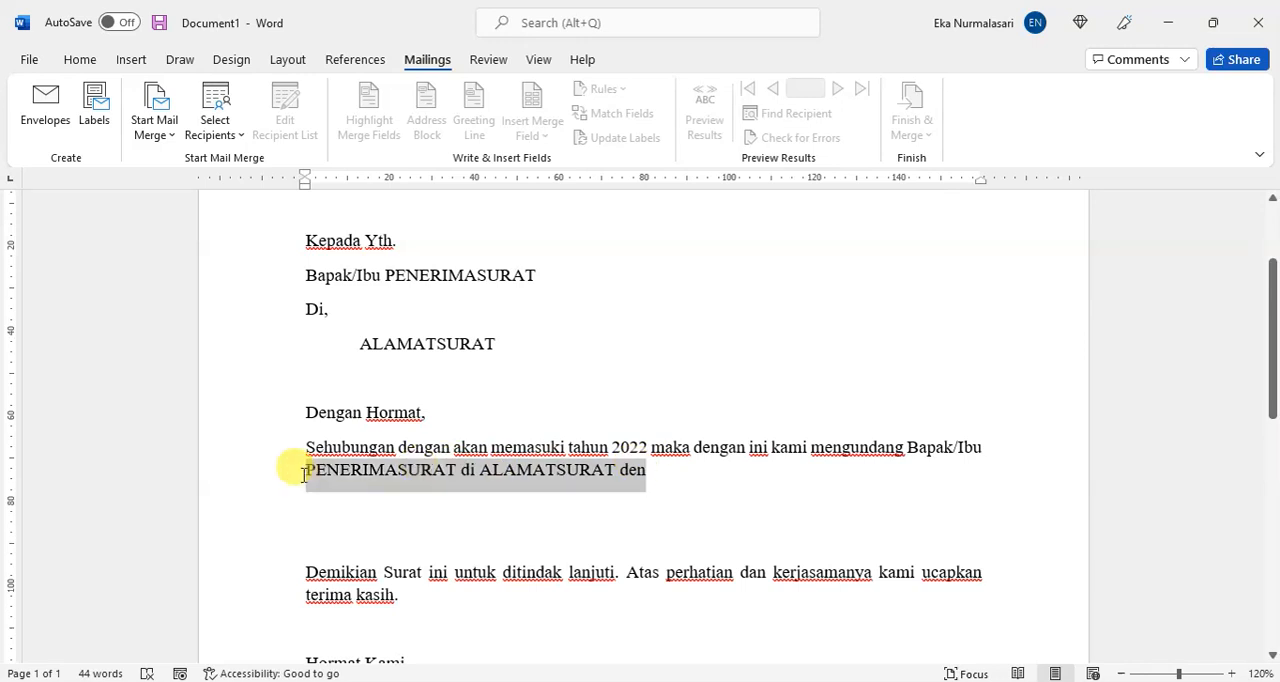
{"action": "key", "text": "BackSpace"}
{"action": "type", "text": ":"}
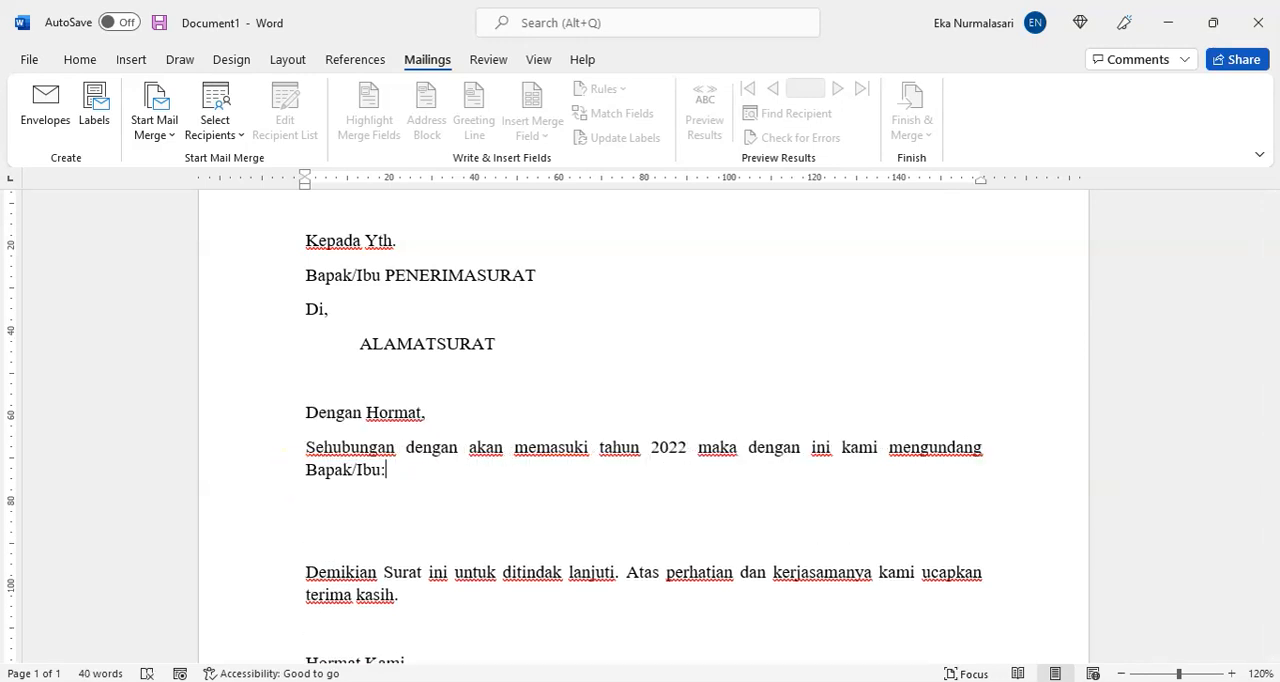
{"action": "key", "text": "Return"}
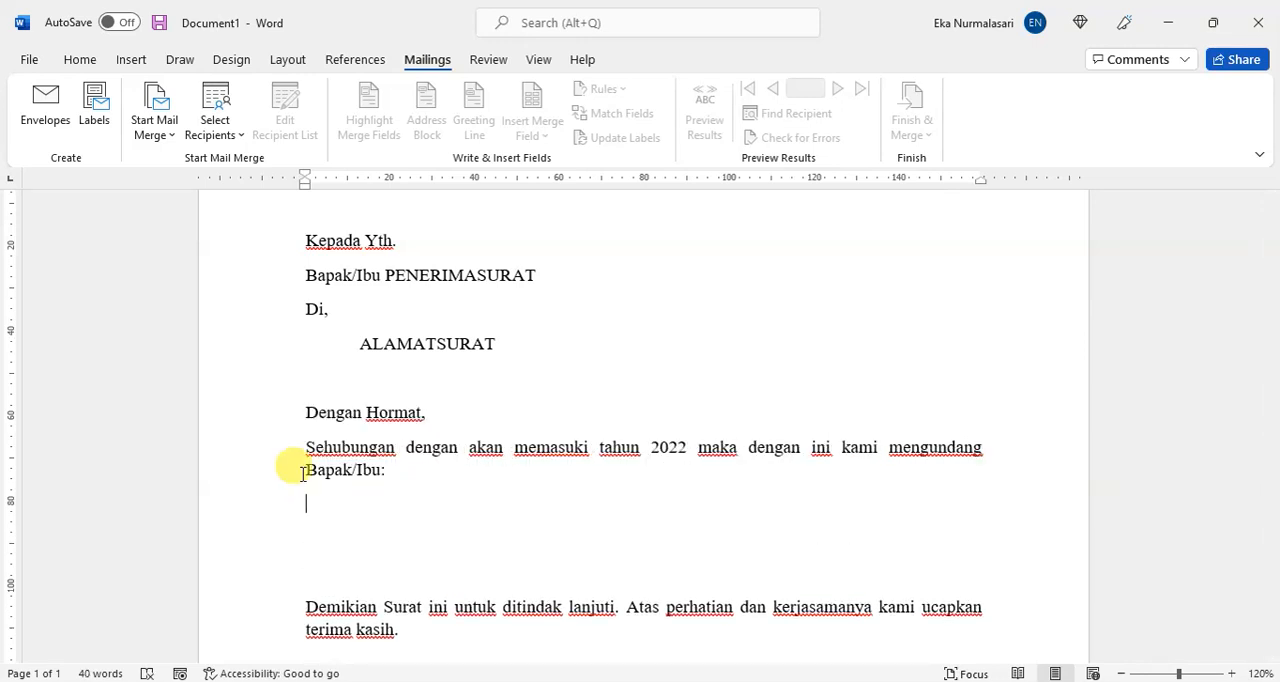
{"action": "type", "text": "Nama"}
{"action": "key", "text": "BackSpace"}
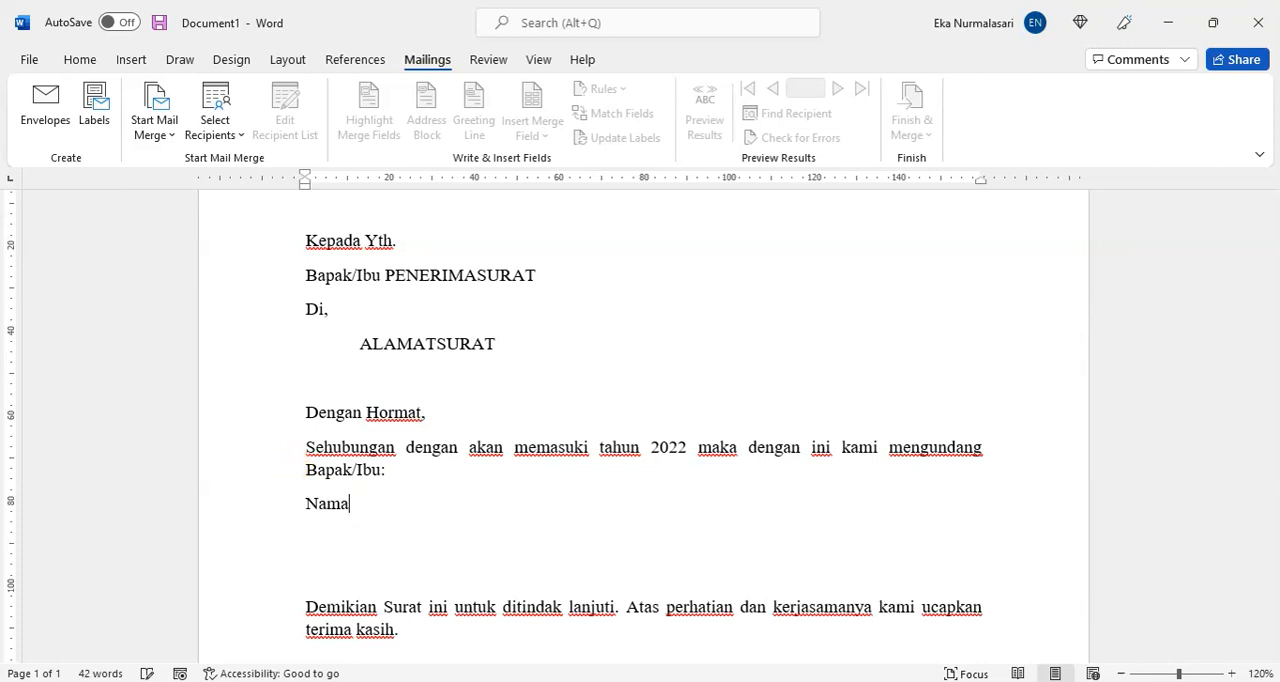
{"action": "key", "text": "BackSpace"}
{"action": "key", "text": "BackSpace"}
{"action": "key", "text": "BackSpace"}
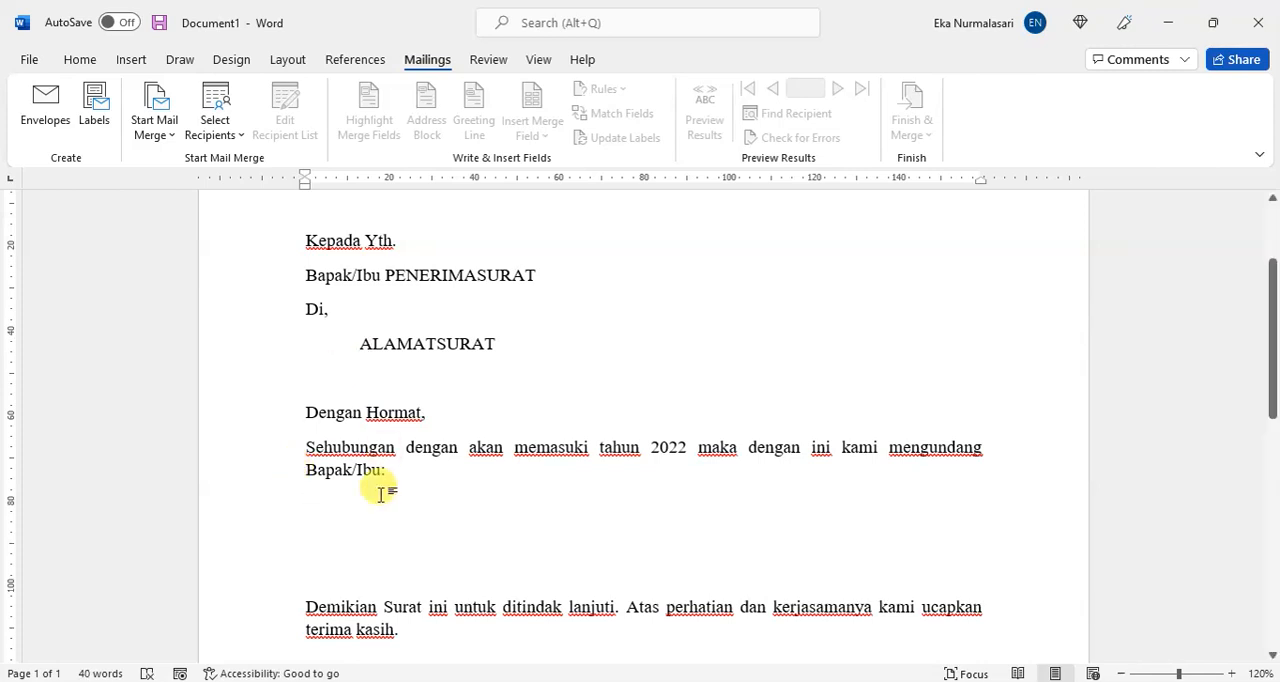
Step: Write a "Nama" line with tab stops at about 48 and 55 mm, aligning a colon and the placeholder PENERIMASURAT to them
{"action": "type", "text": "Nama"}
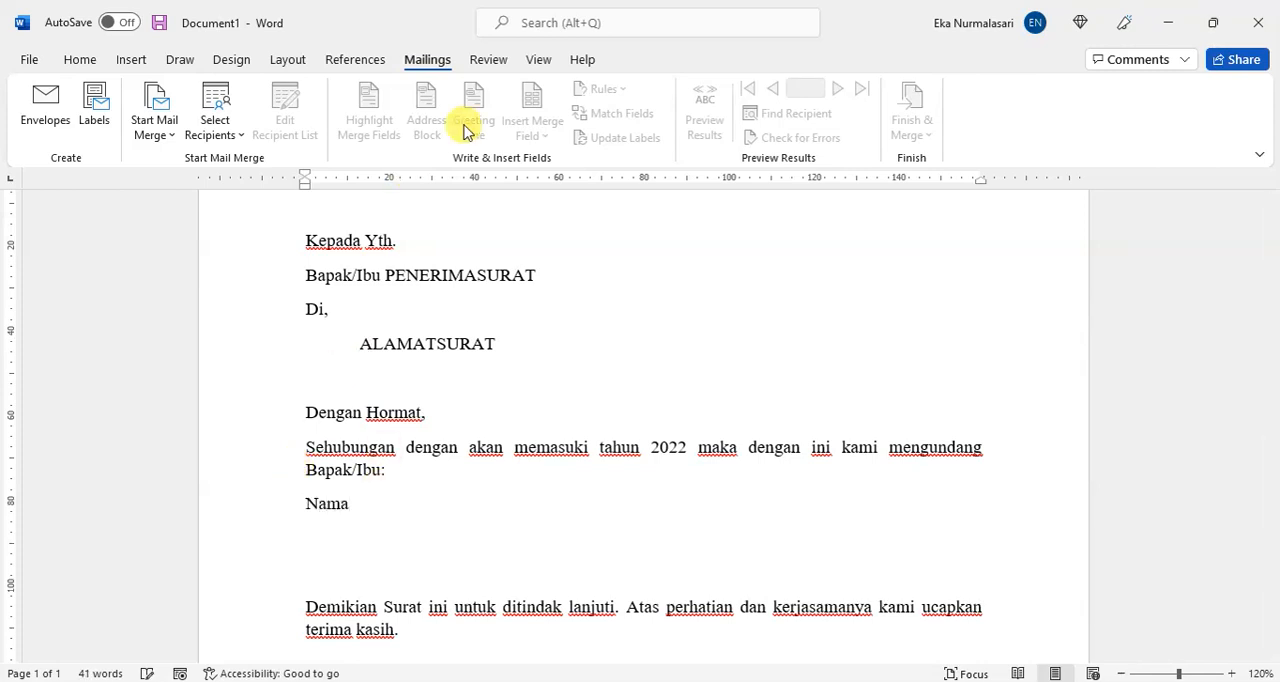
{"action": "left_click", "coordinate": [507, 183]}
{"action": "left_click", "coordinate": [535, 183]}
{"action": "key", "text": "Tab"}
{"action": "type", "text": ":"}
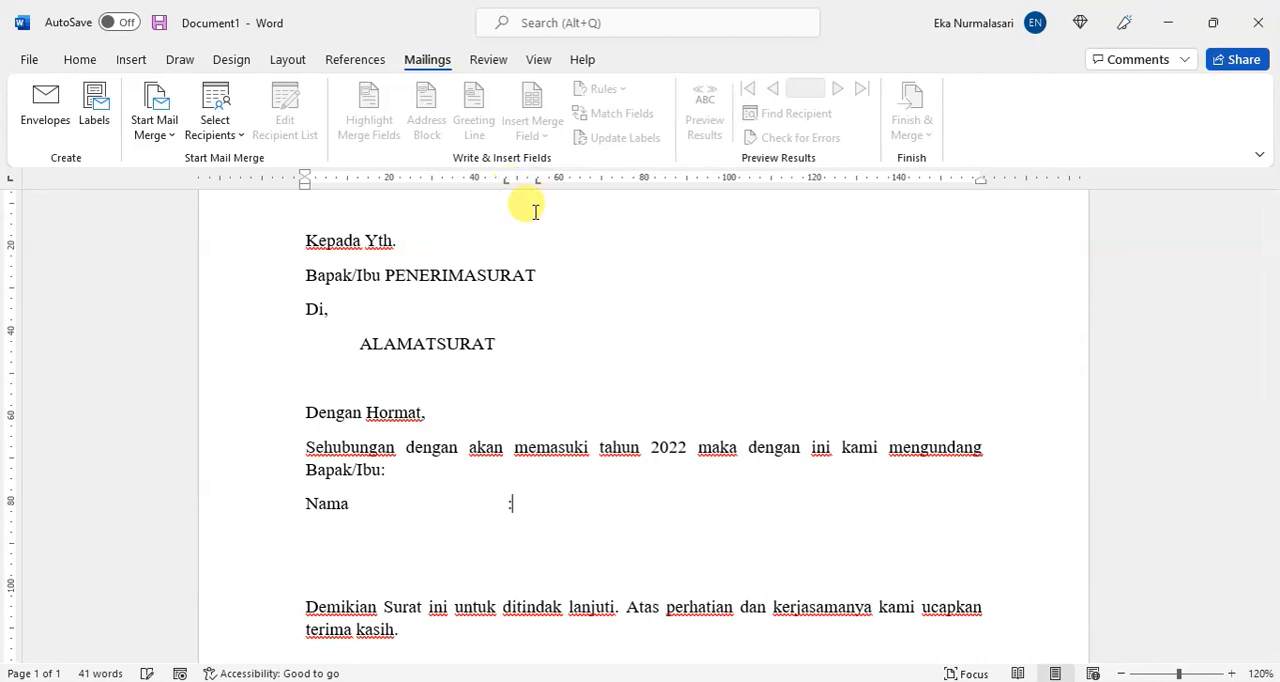
{"action": "key", "text": "Tab"}
{"action": "type", "text": "PENERIMASURAT"}
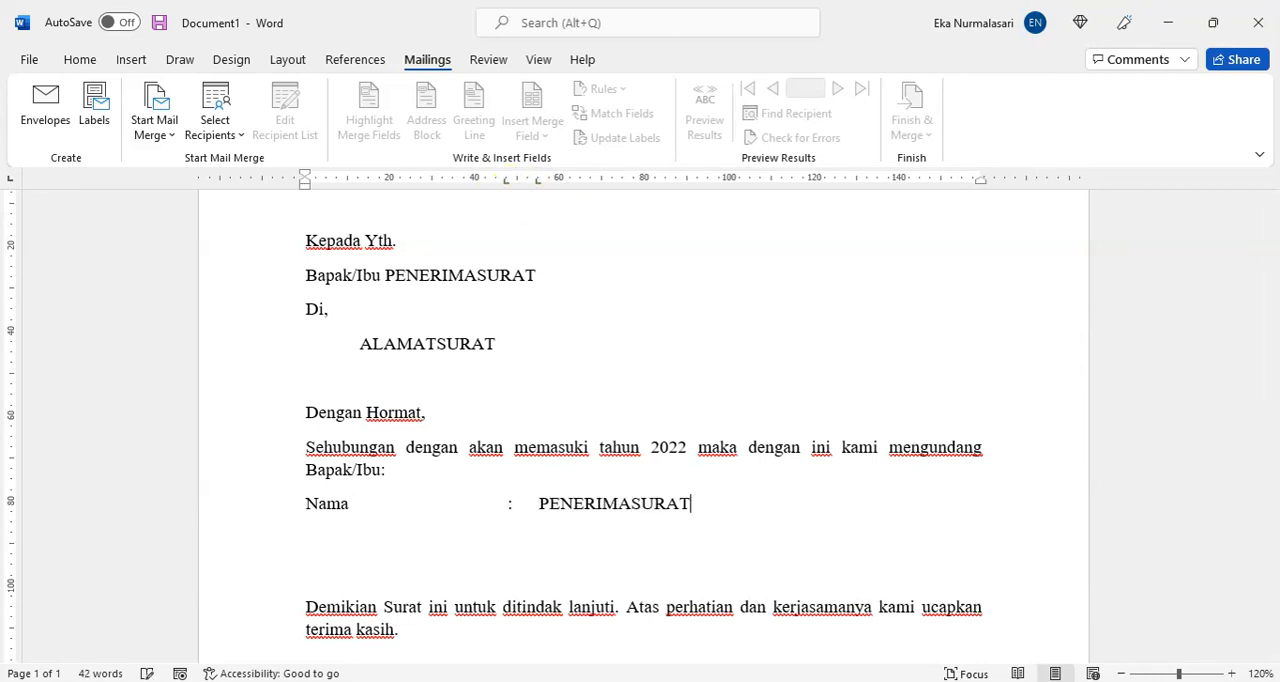
Step: Add an "Alamat" line below the name line, with the tab-aligned colon and the placeholder ALAMATSURAT
{"action": "key", "text": "Return"}
{"action": "type", "text": "Alamat"}
{"action": "key", "text": "Tab"}
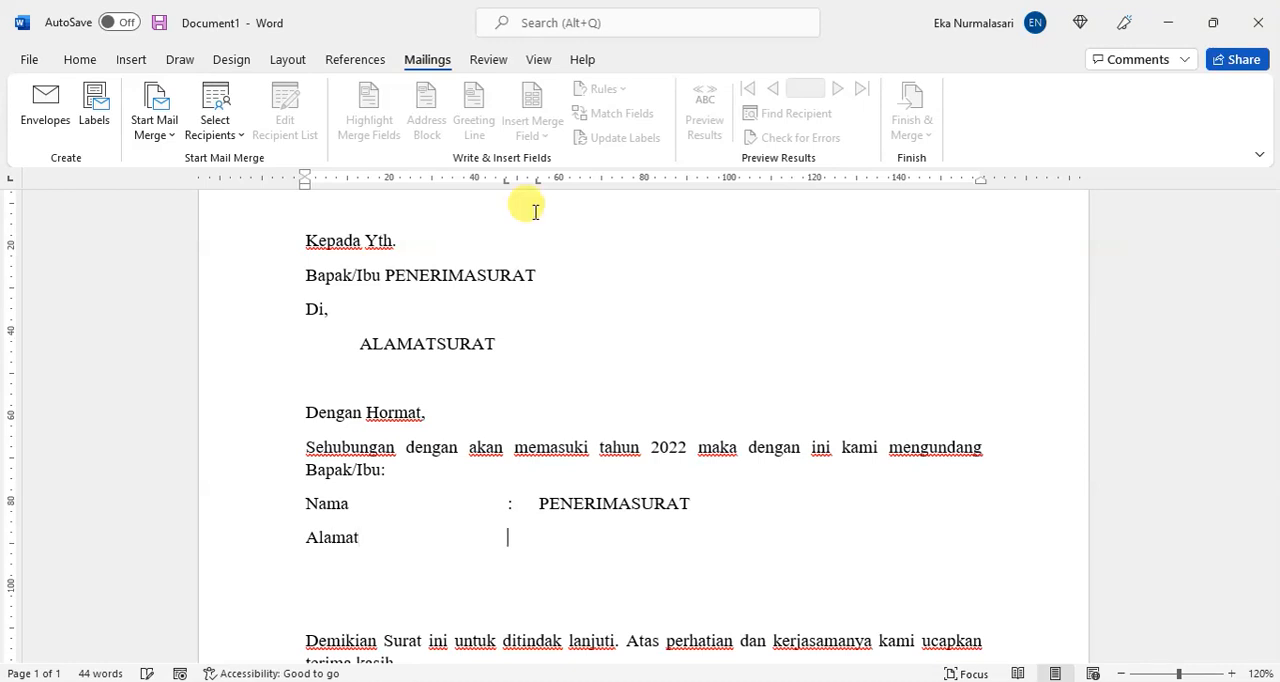
{"action": "type", "text": ":"}
{"action": "key", "text": "Tab"}
{"action": "type", "text": "lamat"}
{"action": "key", "text": "BackSpace"}
{"action": "key", "text": "BackSpace"}
{"action": "key", "text": "BackSpace"}
{"action": "key", "text": "BackSpace"}
{"action": "key", "text": "BackSpace"}
{"action": "type", "text": "ALAMATSURAT"}
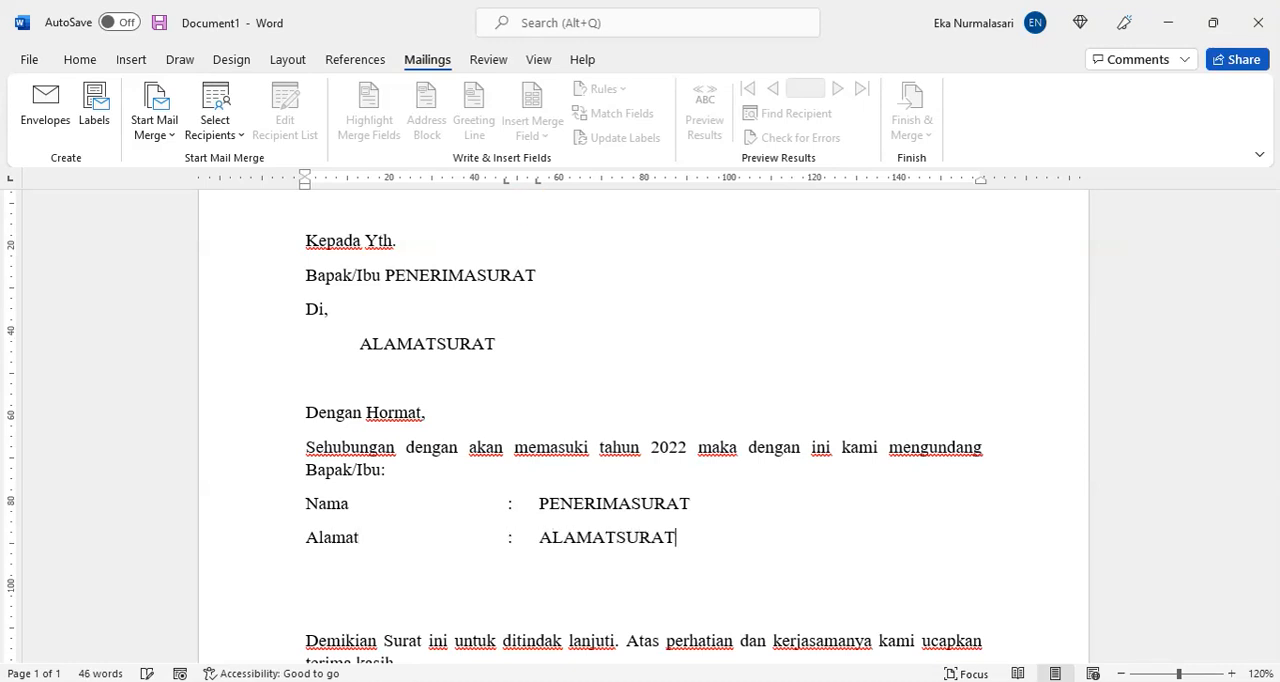
Step: Add an "HP." line below the address line, with the tab-aligned colon and the placeholder NOMORHP
{"action": "key", "text": "Return"}
{"action": "key", "text": "Tab"}
{"action": "type", "text": "H"}
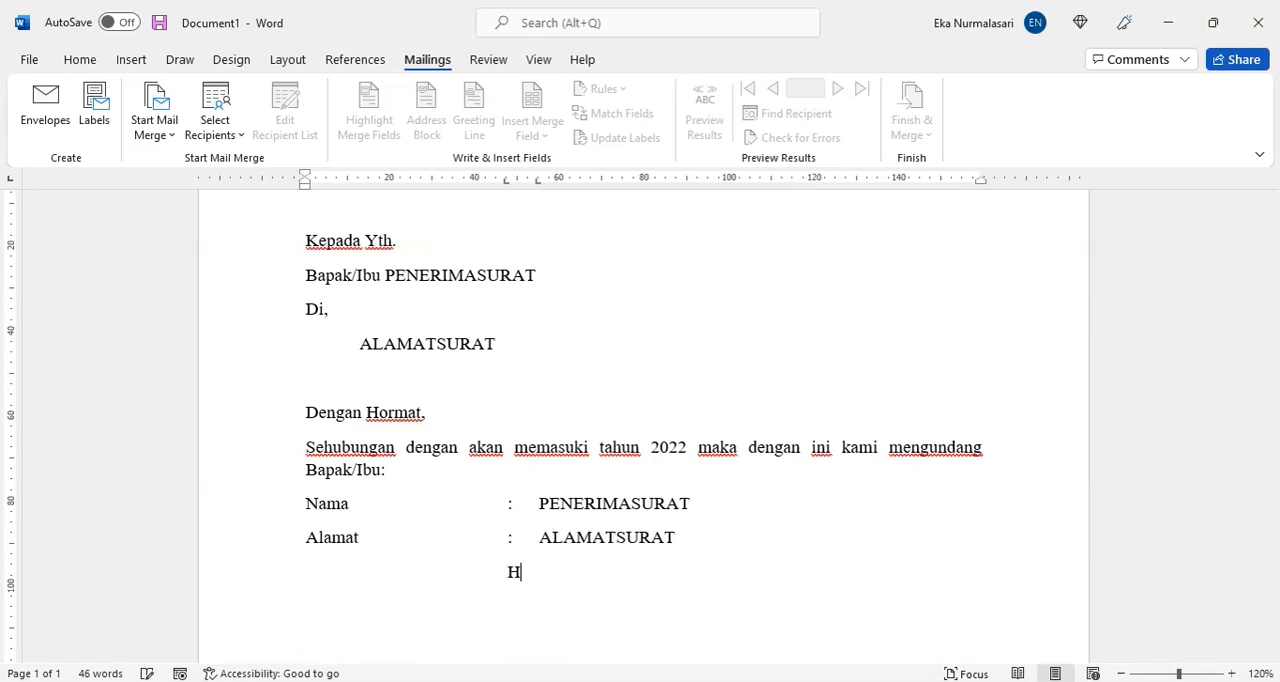
{"action": "key", "text": "BackSpace"}
{"action": "type", "text": "H"}
{"action": "key", "text": "Tab"}
{"action": "type", "text": "P."}
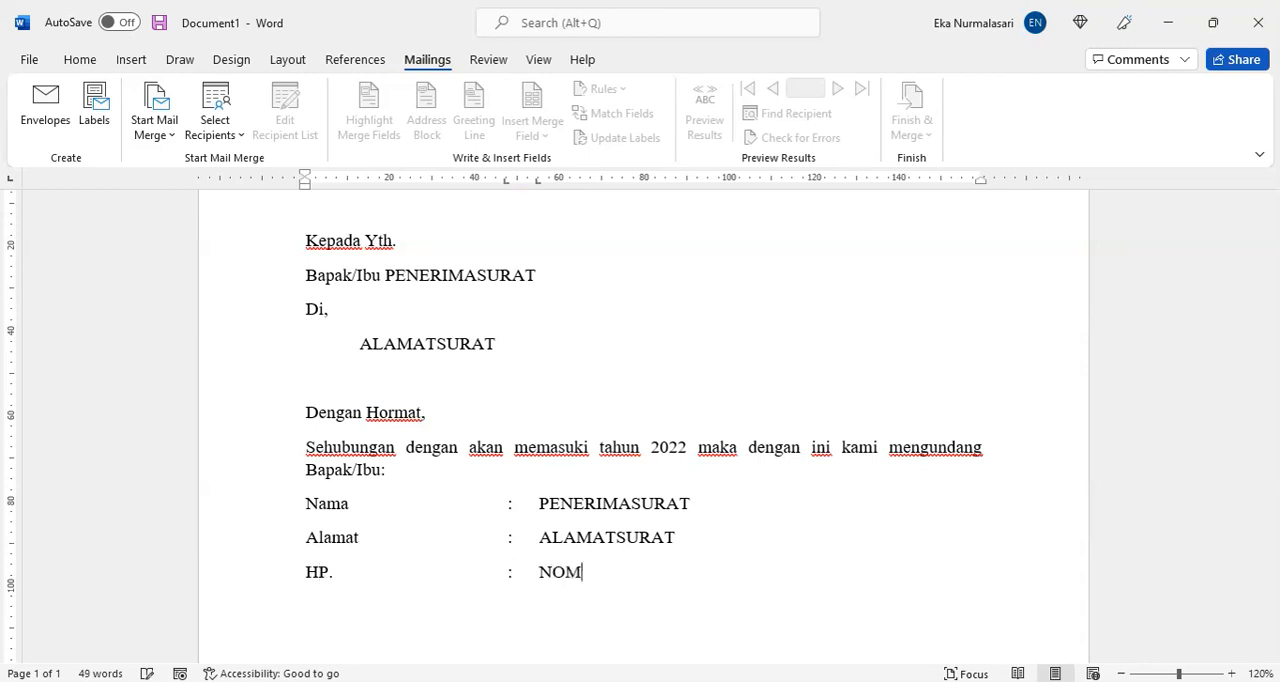
{"action": "type", "text": "ORHP"}
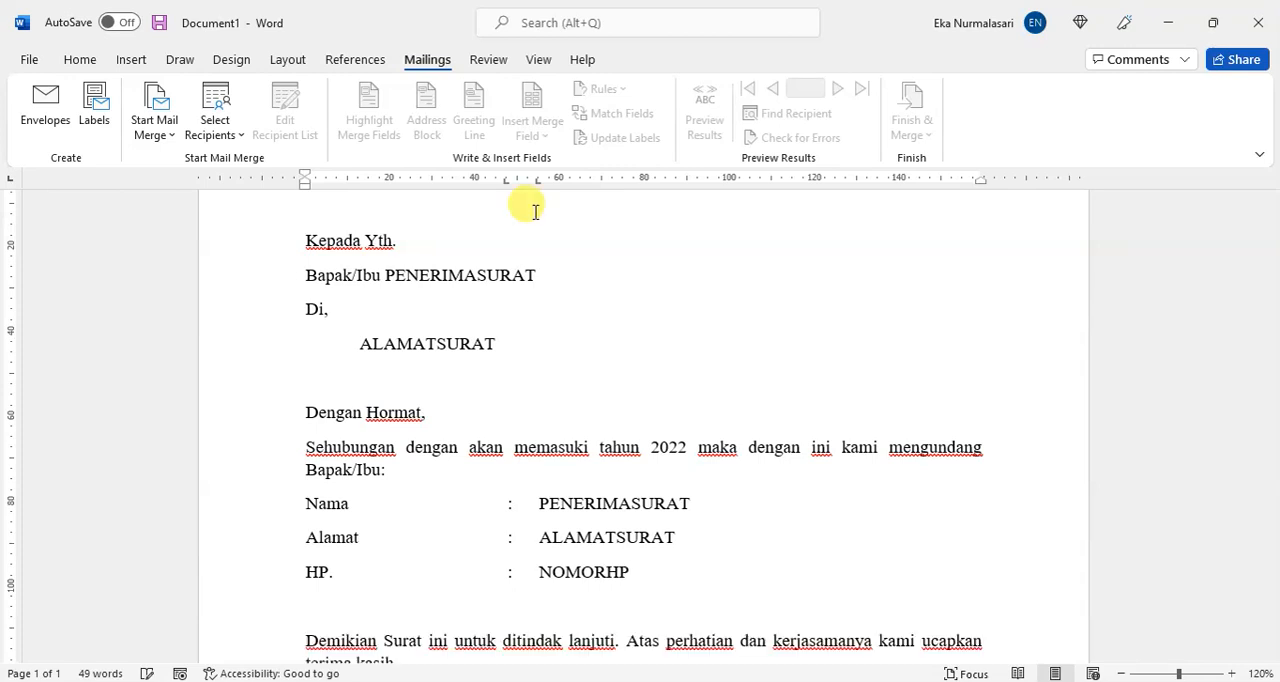
Step: Add the paragraph "Untuk menghadiri rapat pada tanggal 22 Desember 2021 di ruang rapat." below the HP. line
{"action": "key", "text": "Return"}
{"action": "type", "text": "Untuk"}
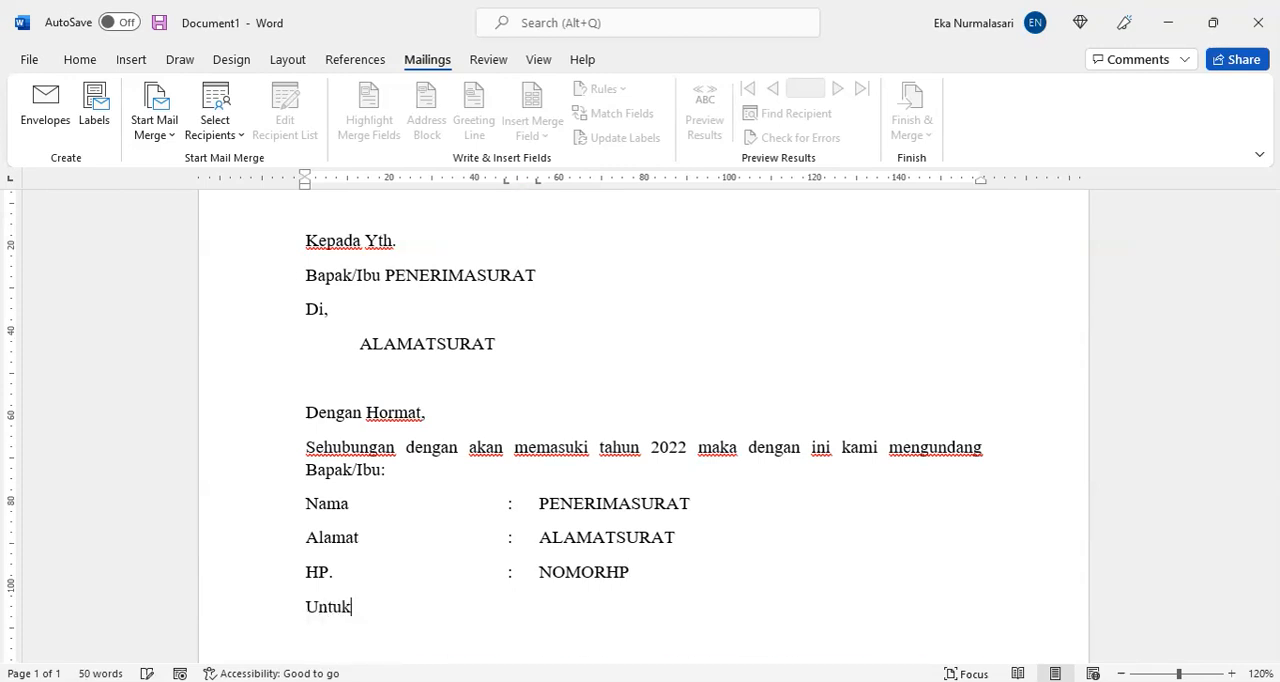
{"action": "type", "text": " menghadiri r"}
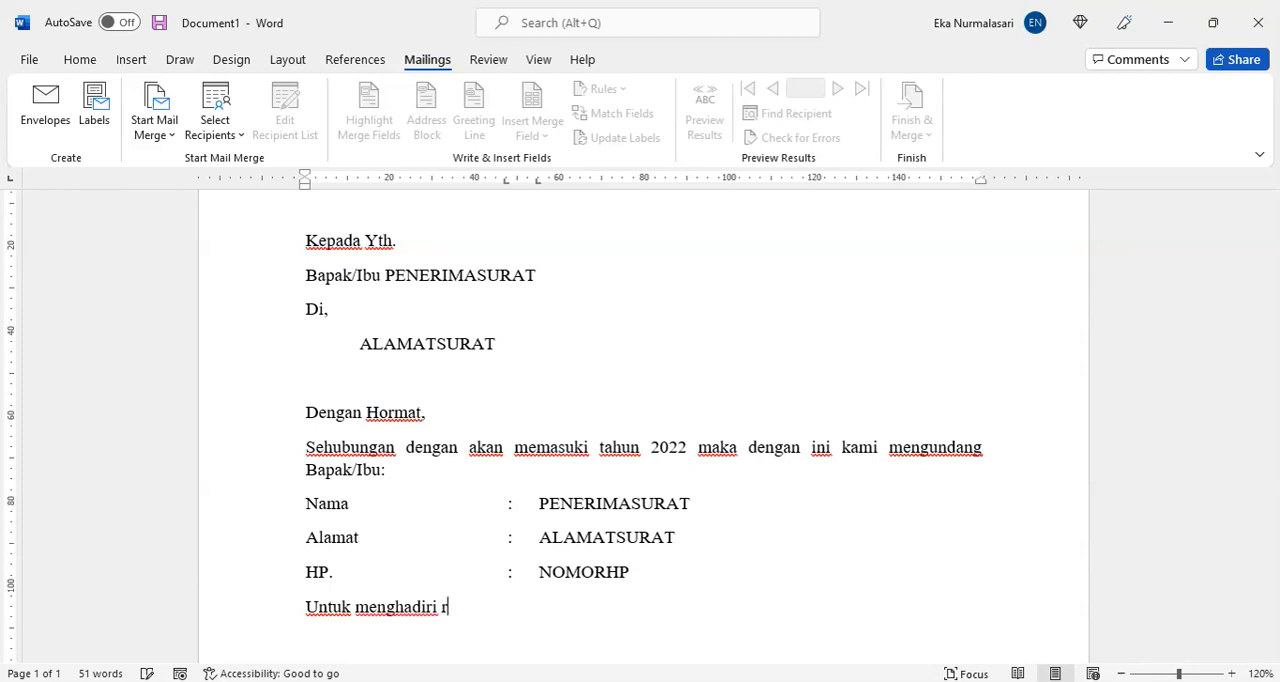
{"action": "type", "text": "apat pada tanggal 3"}
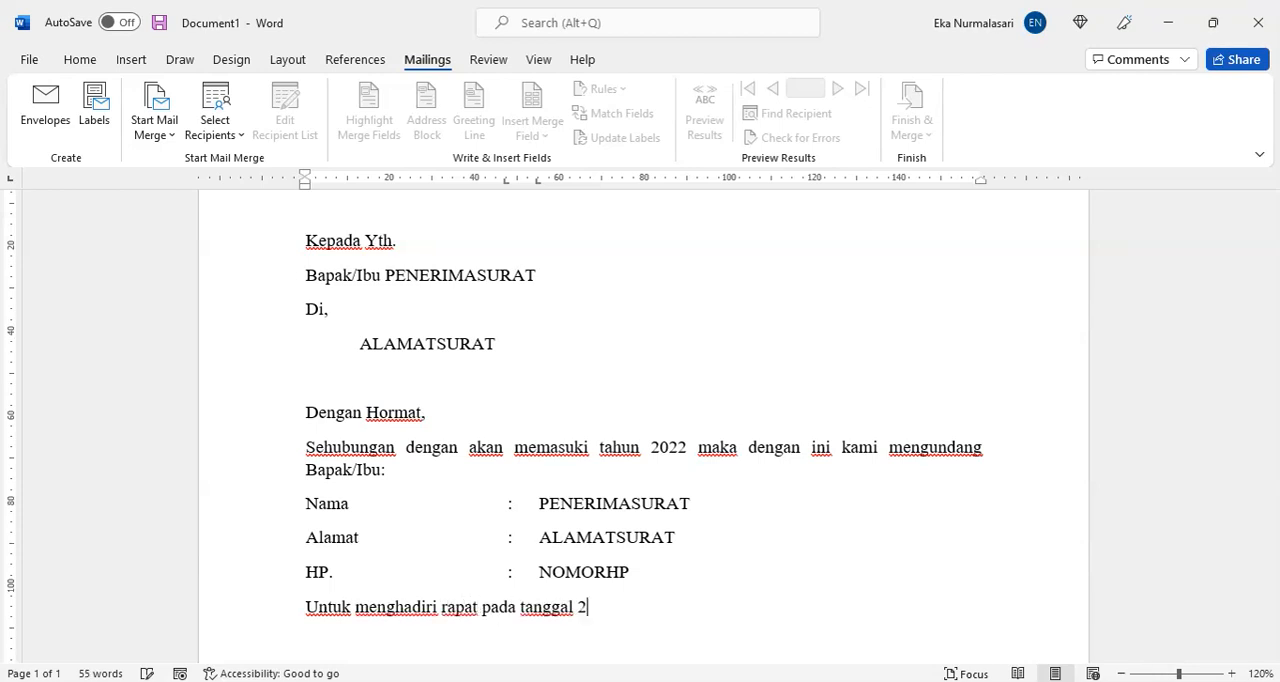
{"action": "type", "text": "2 Desember 2021 di"}
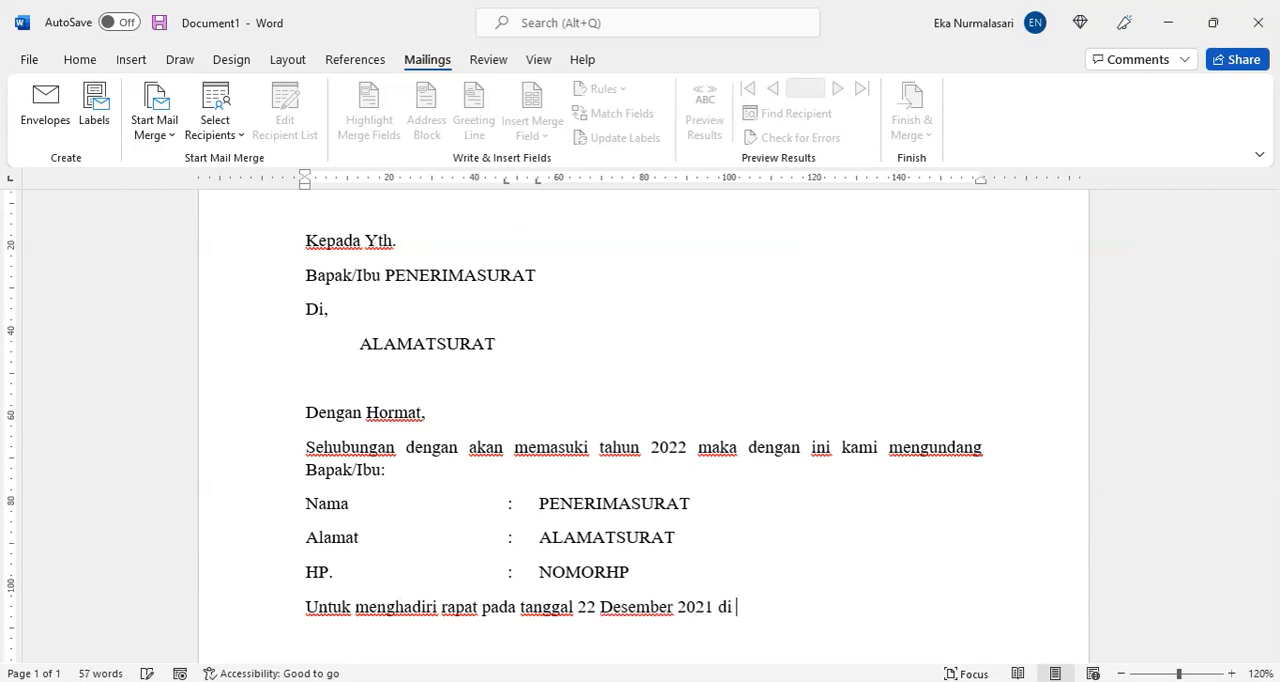
{"action": "type", "text": "rapat."}
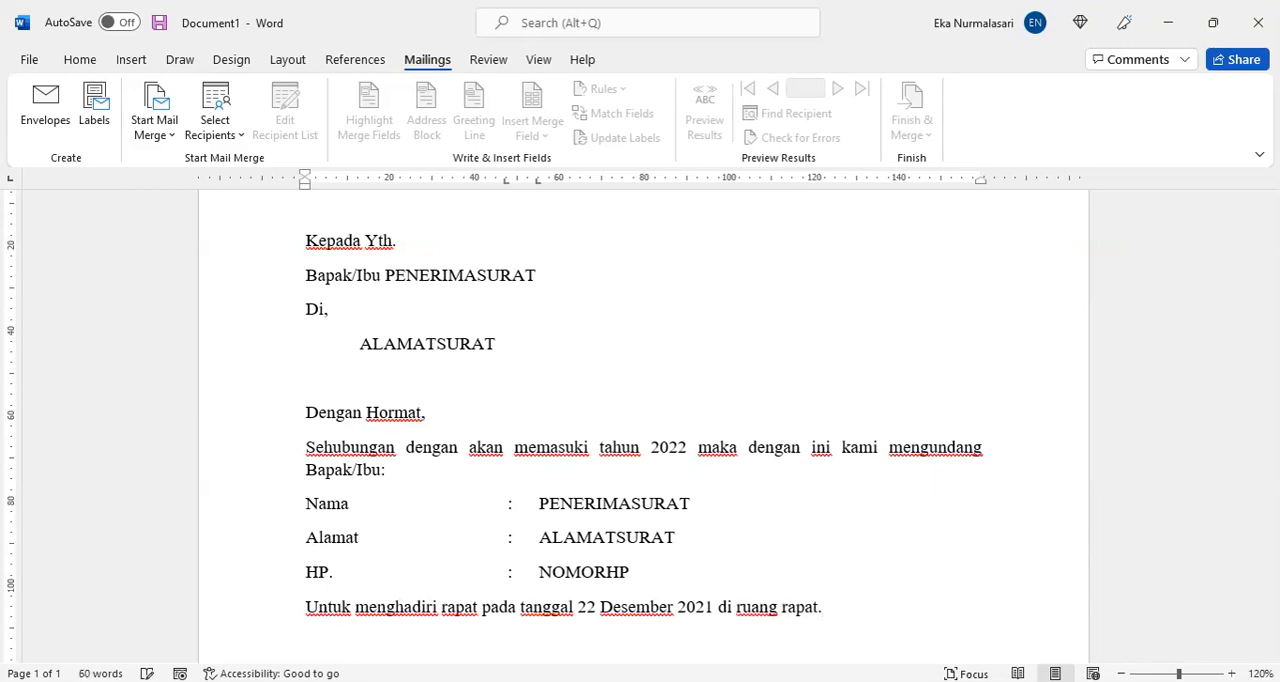
Step: Review the letter from title to closing, checking each placeholder for recipient name, address and phone number
{"action": "scroll", "coordinate": [534, 434], "scroll_direction": "up", "scroll_amount": 2}
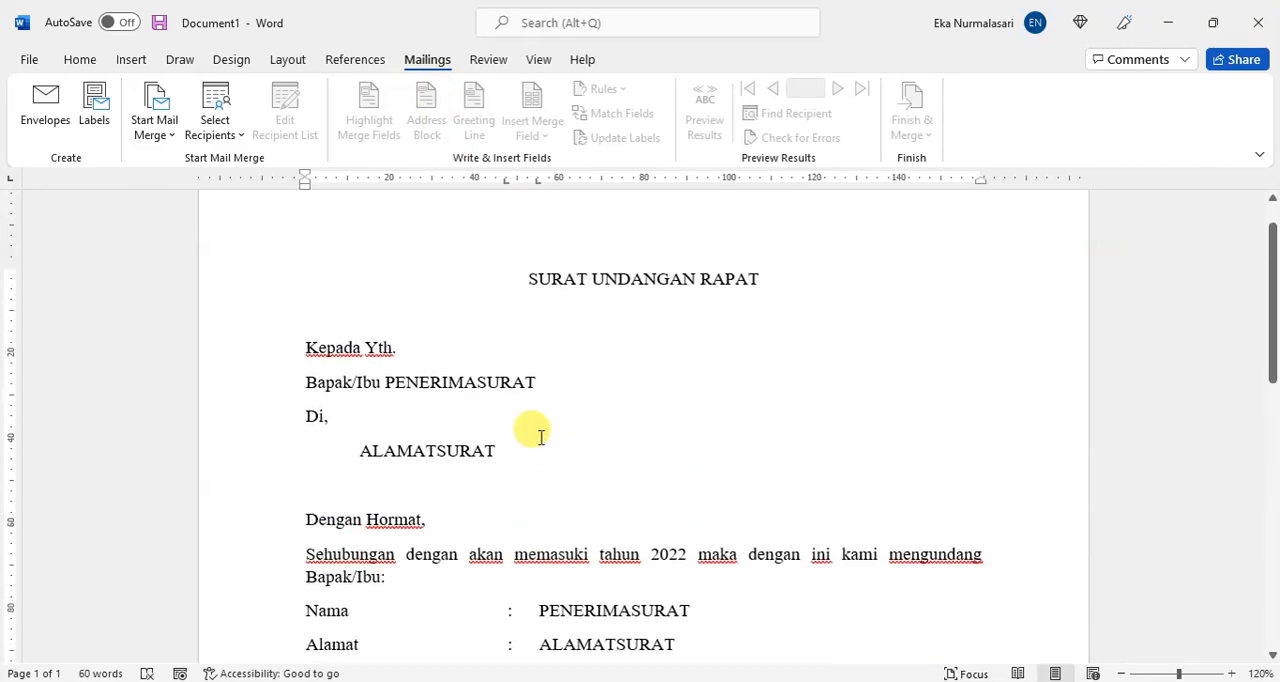
{"action": "scroll", "coordinate": [541, 431], "scroll_direction": "down", "scroll_amount": 3}
{"action": "scroll", "coordinate": [541, 431], "scroll_direction": "down", "scroll_amount": 2}
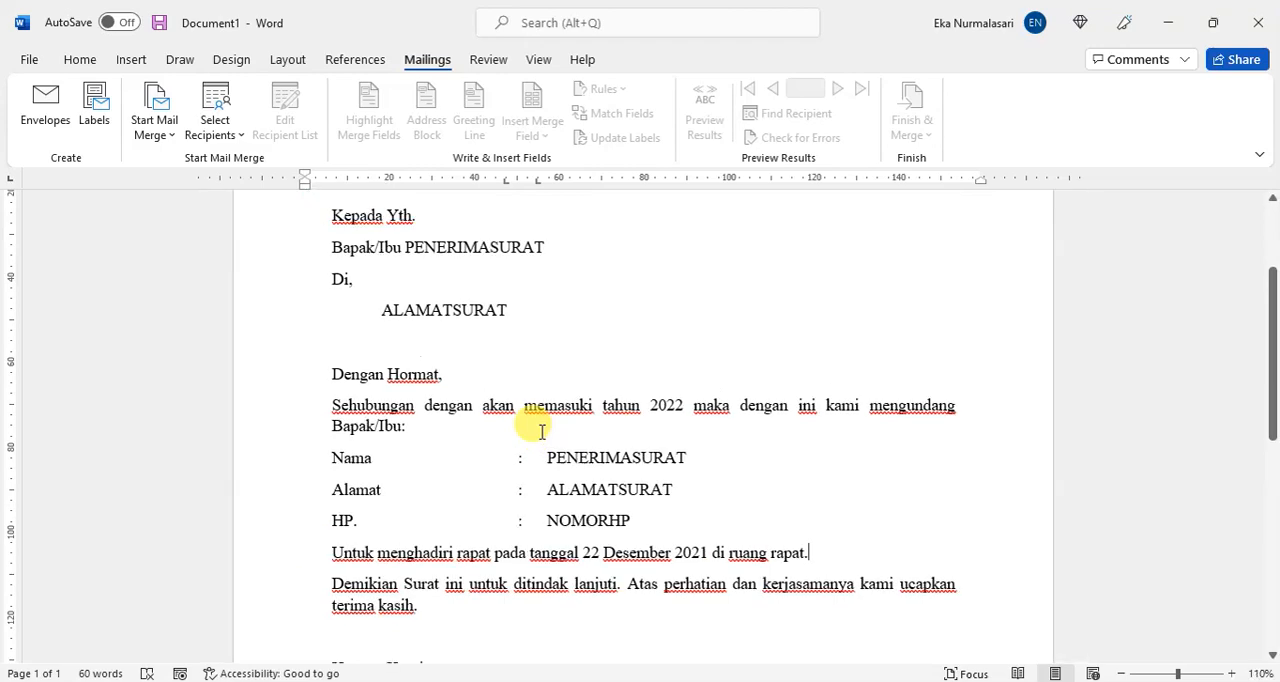
{"action": "scroll", "coordinate": [534, 430], "scroll_direction": "up", "scroll_amount": 2}
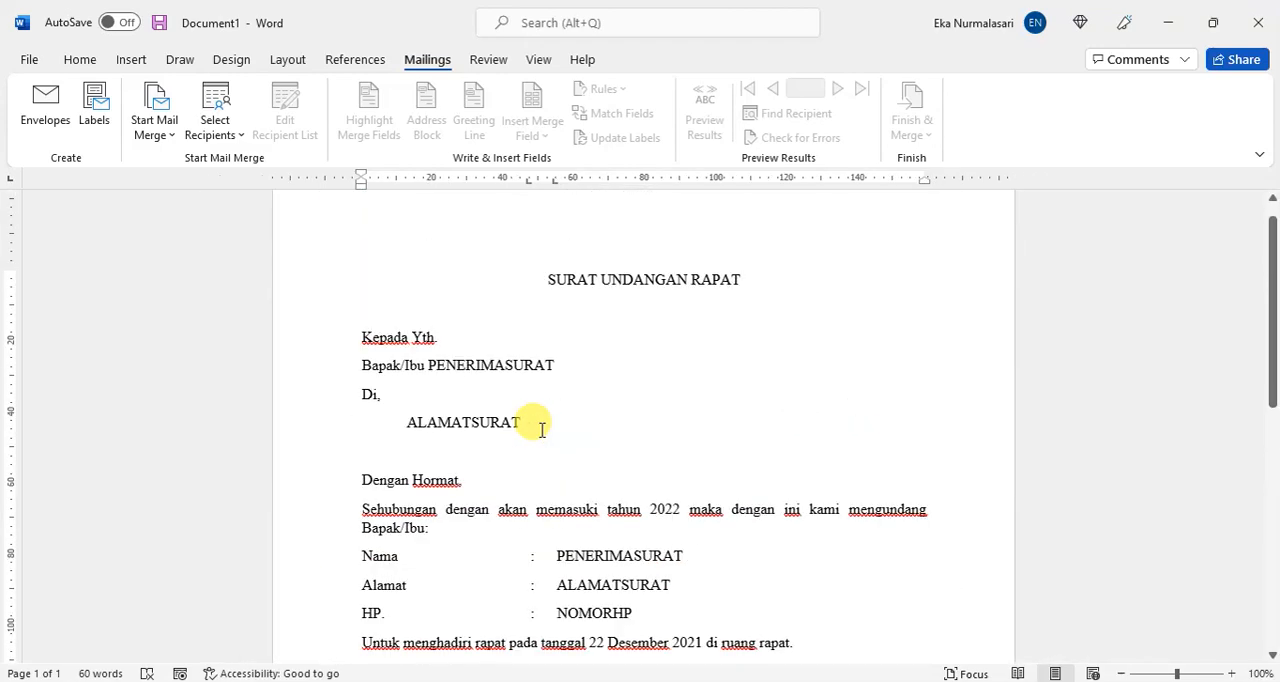
{"action": "double_click", "coordinate": [503, 366]}
{"action": "double_click", "coordinate": [508, 424]}
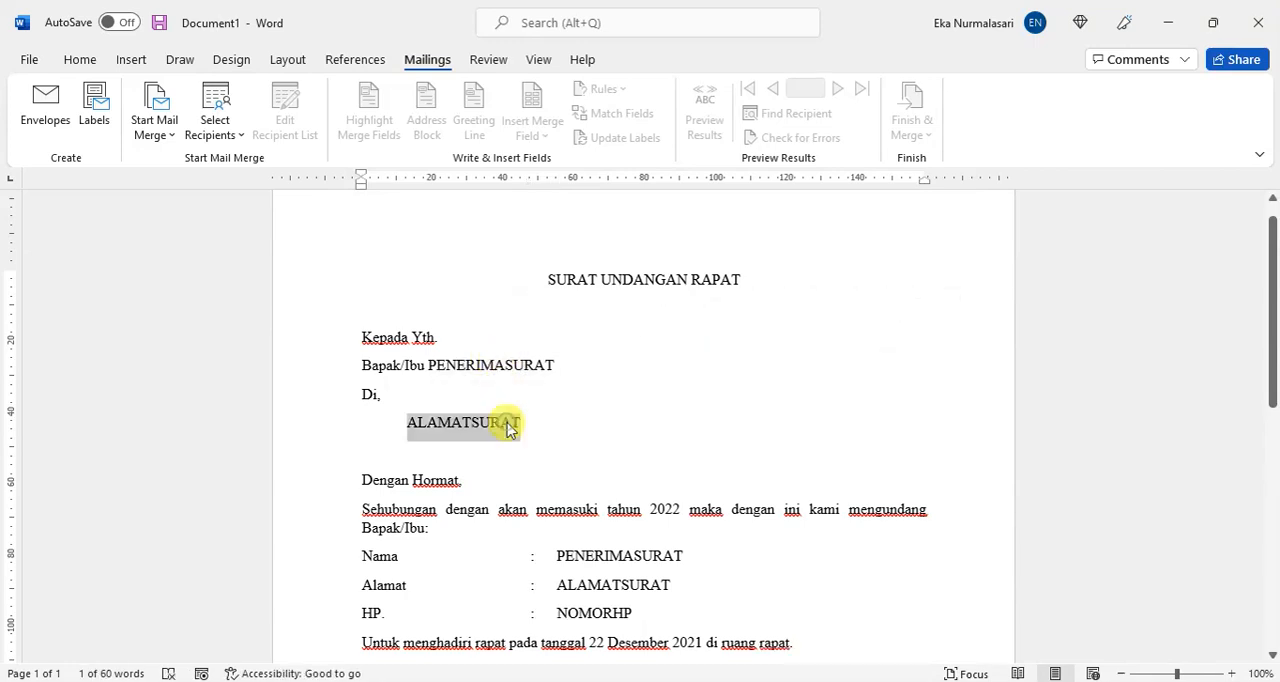
{"action": "double_click", "coordinate": [594, 612]}
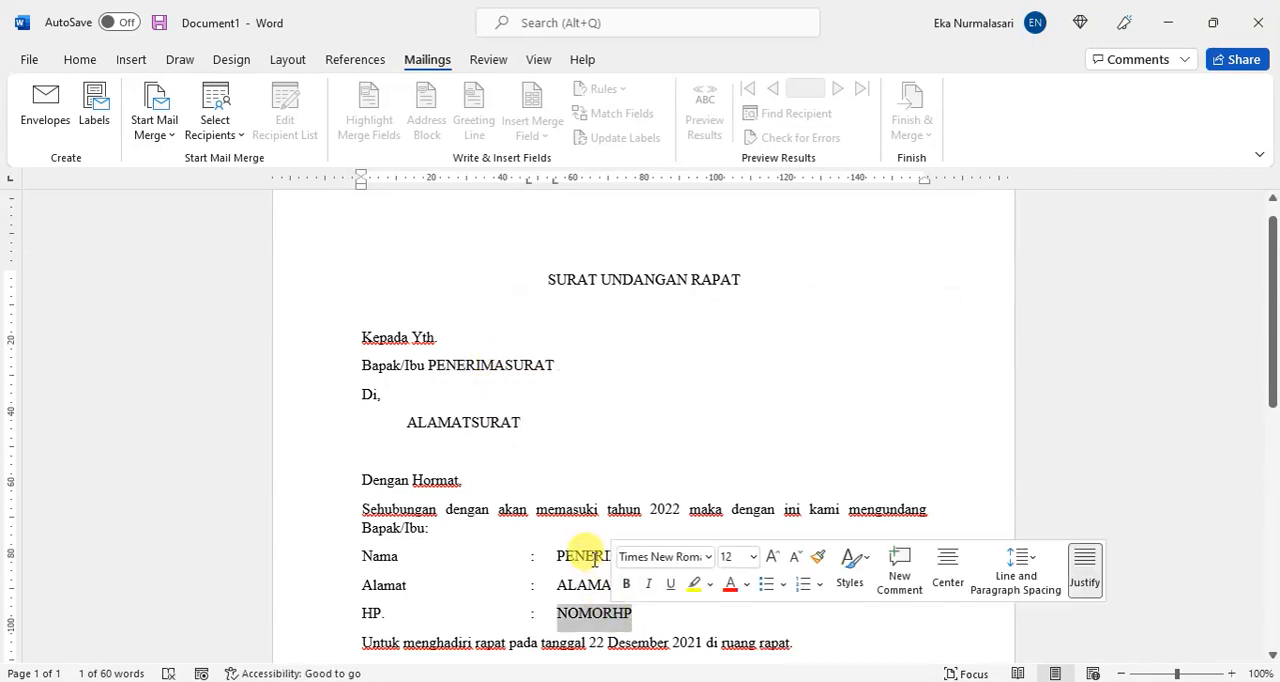
{"action": "double_click", "coordinate": [592, 558]}
{"action": "double_click", "coordinate": [497, 366]}
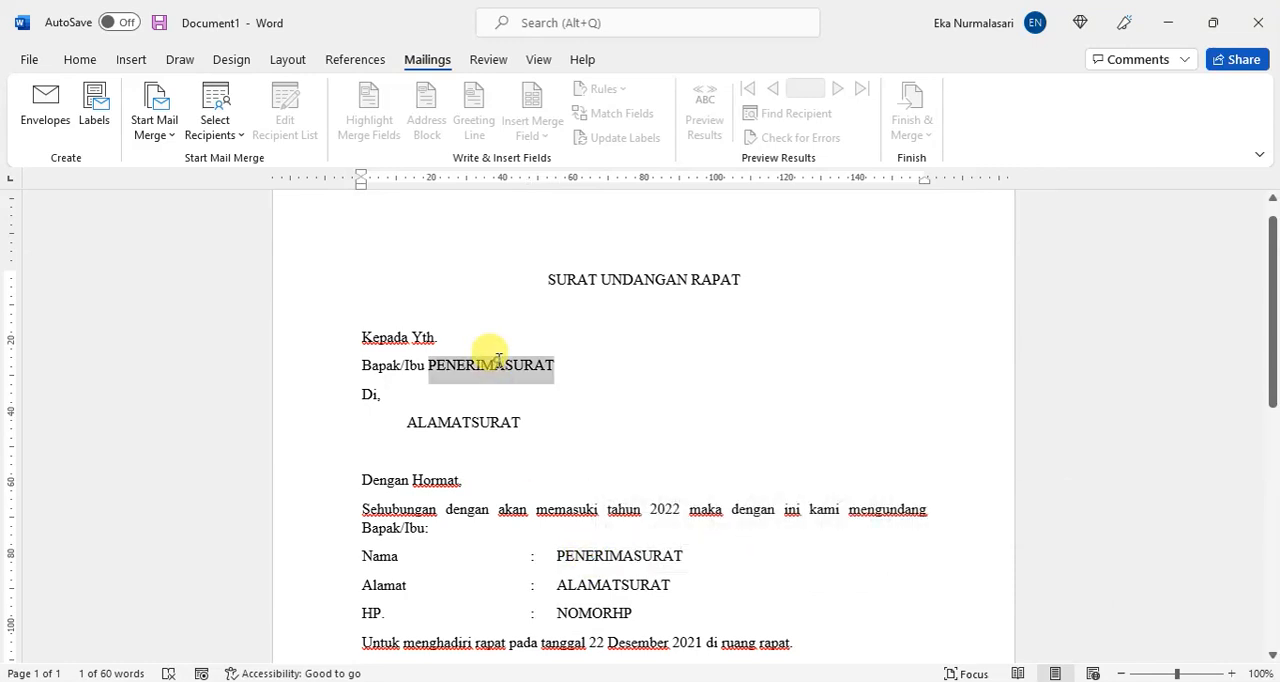
{"action": "double_click", "coordinate": [588, 588]}
{"action": "left_click", "coordinate": [416, 422]}
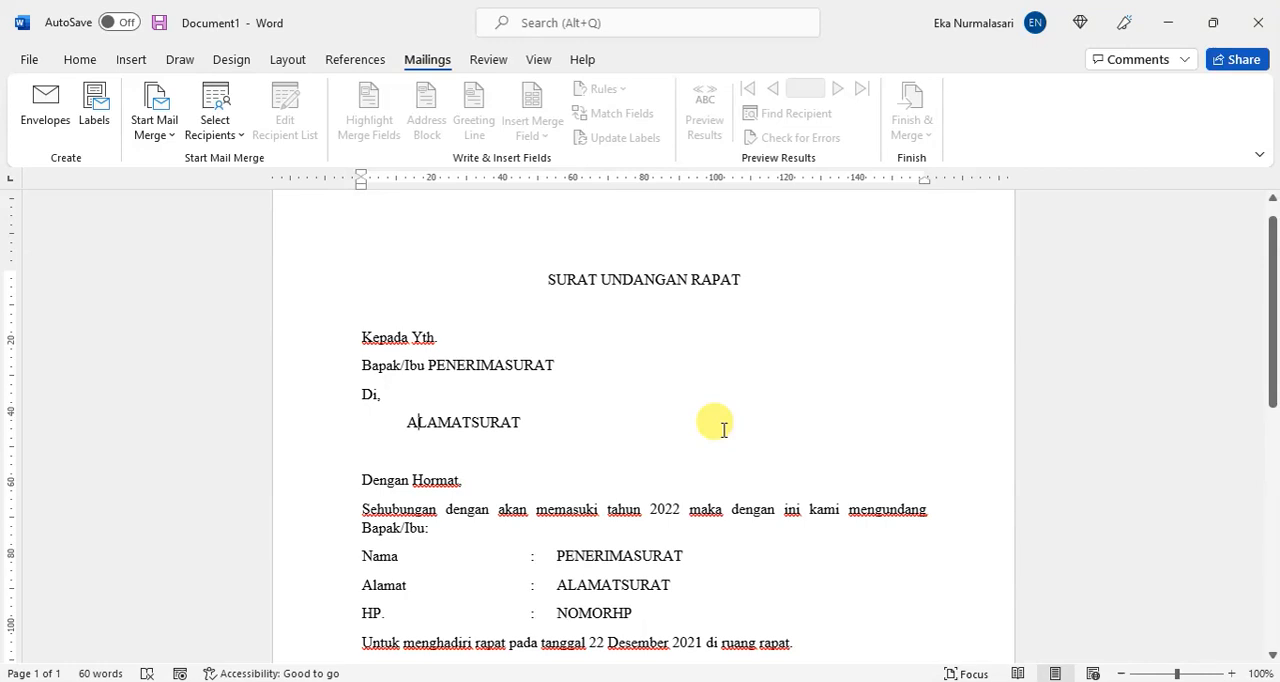
{"action": "scroll", "coordinate": [720, 428], "scroll_direction": "down", "scroll_amount": 3}
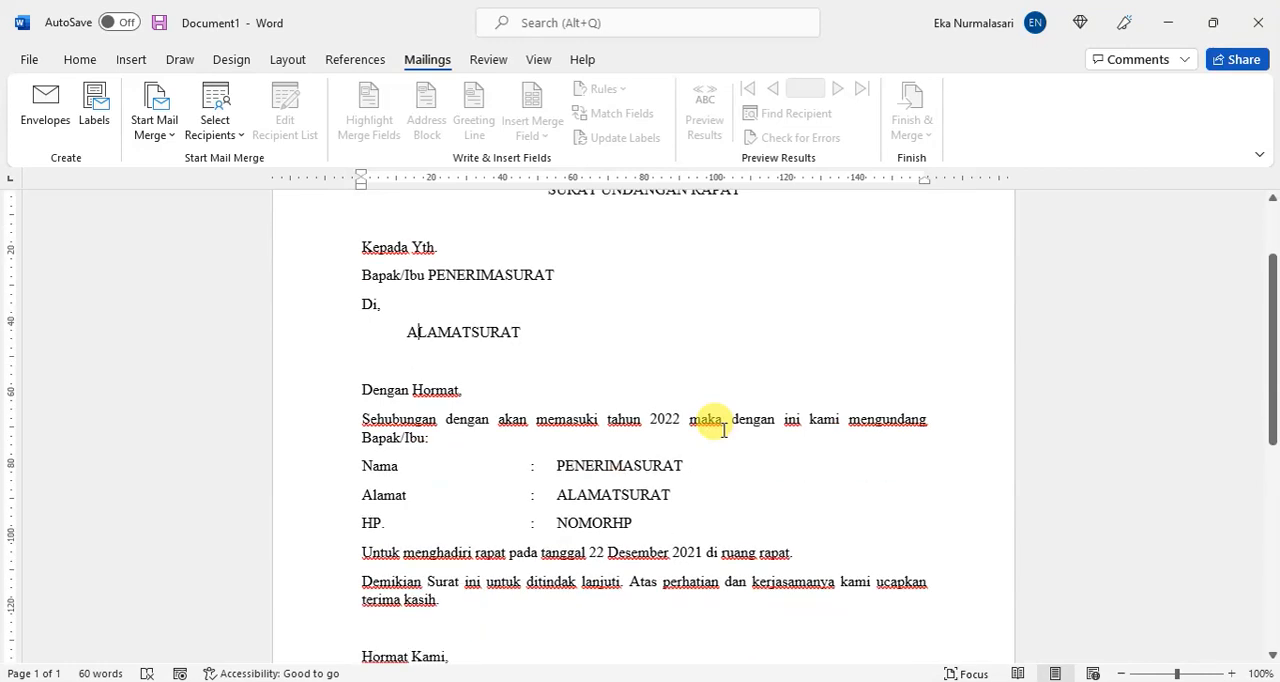
{"action": "left_click", "coordinate": [727, 478]}
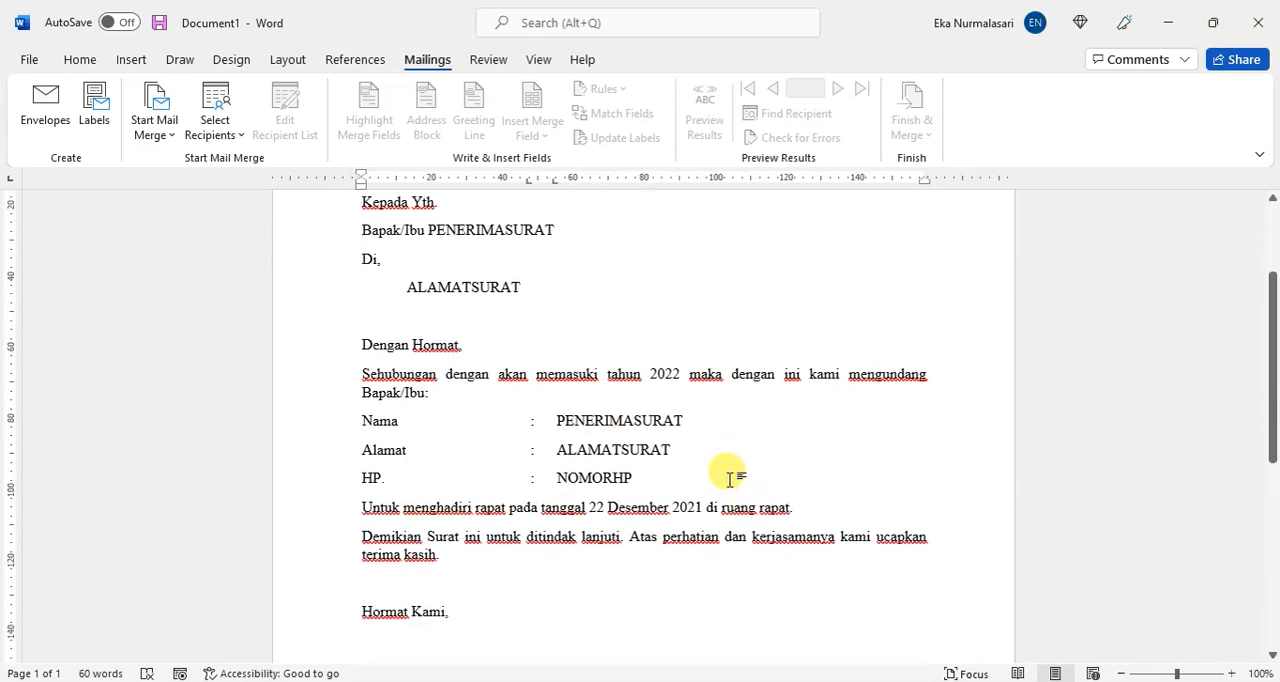
Step: Save the letter as a Word document named "template surat mailmerge" in the word folder on drive D
{"action": "key", "text": "ctrl+s"}
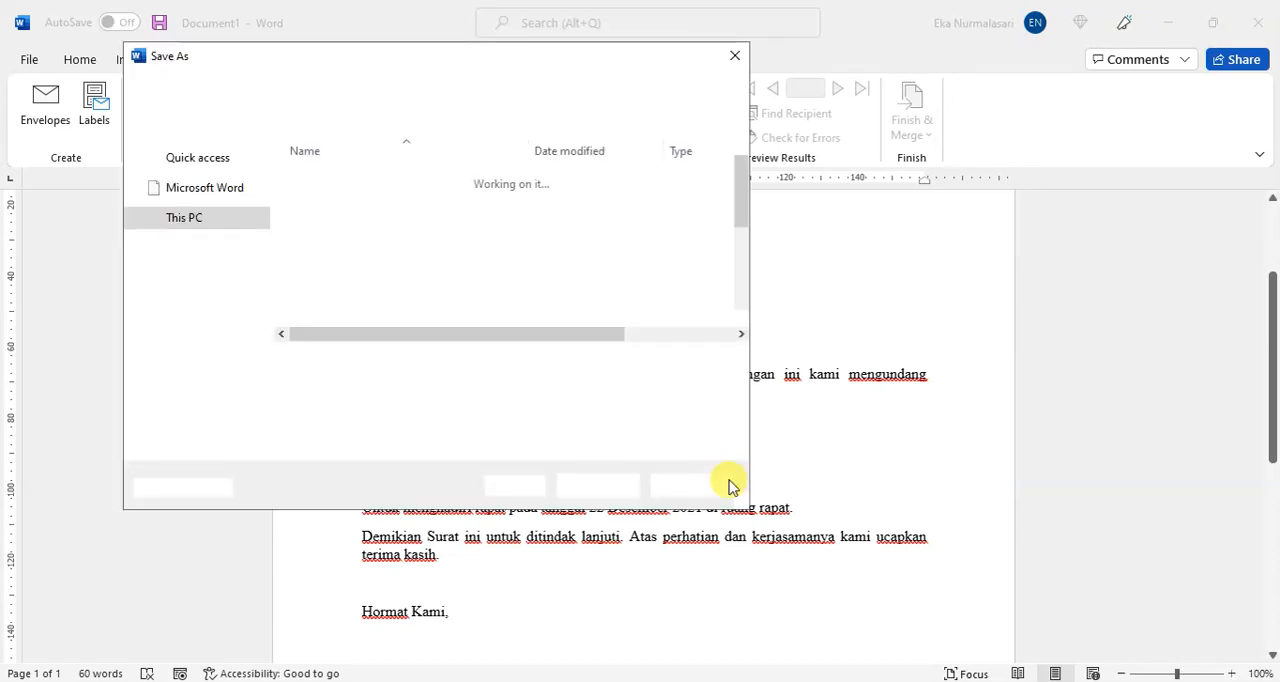
{"action": "type", "text": "template surat mai"}
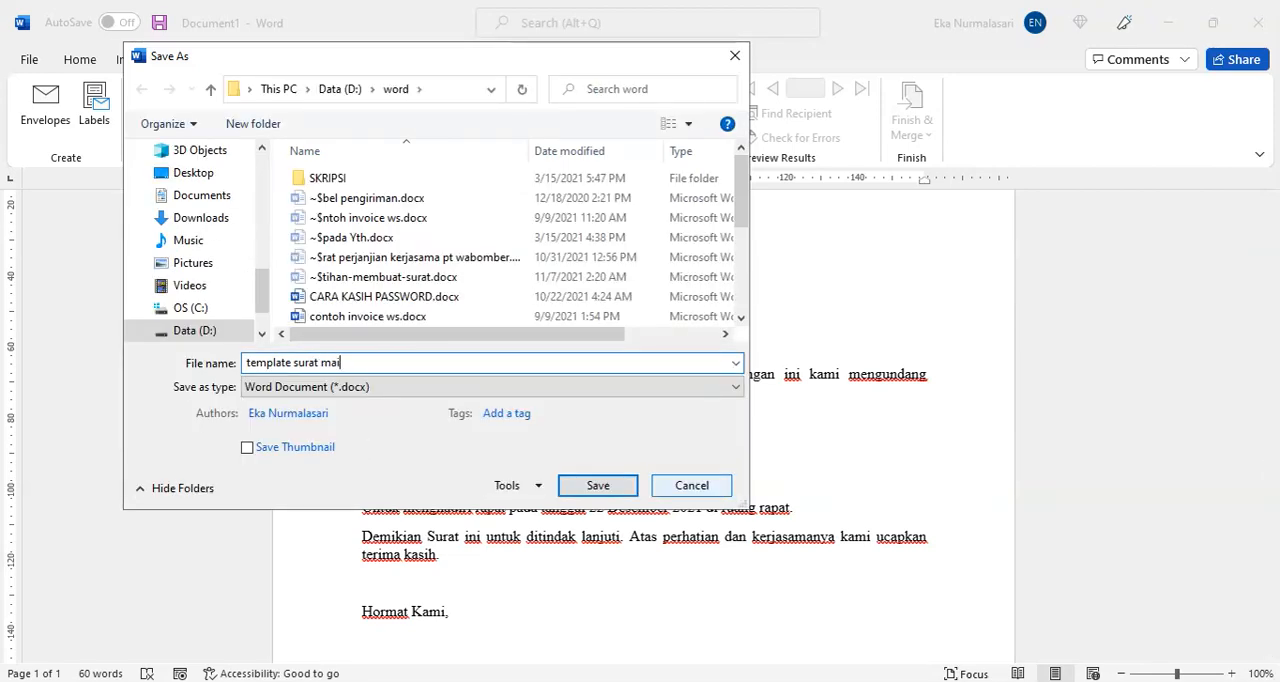
{"action": "type", "text": "lmarge"}
{"action": "key", "text": "BackSpace"}
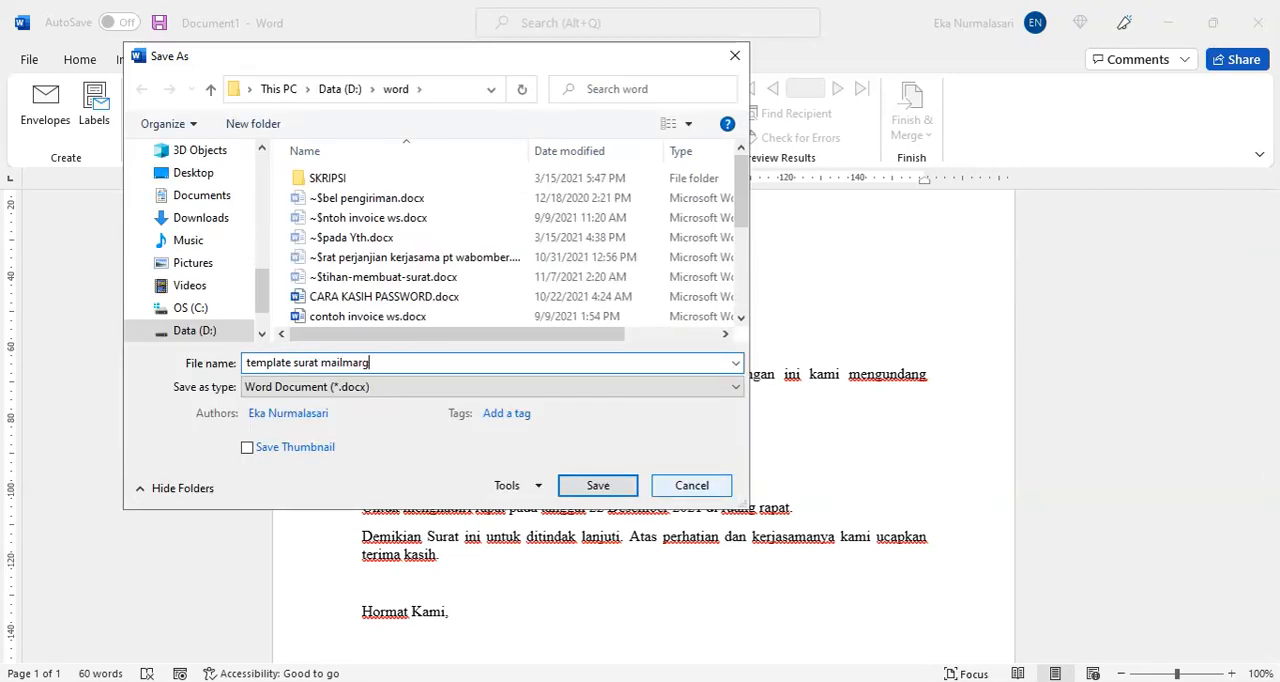
{"action": "key", "text": "BackSpace"}
{"action": "key", "text": "BackSpace"}
{"action": "key", "text": "BackSpace"}
{"action": "type", "text": "erge"}
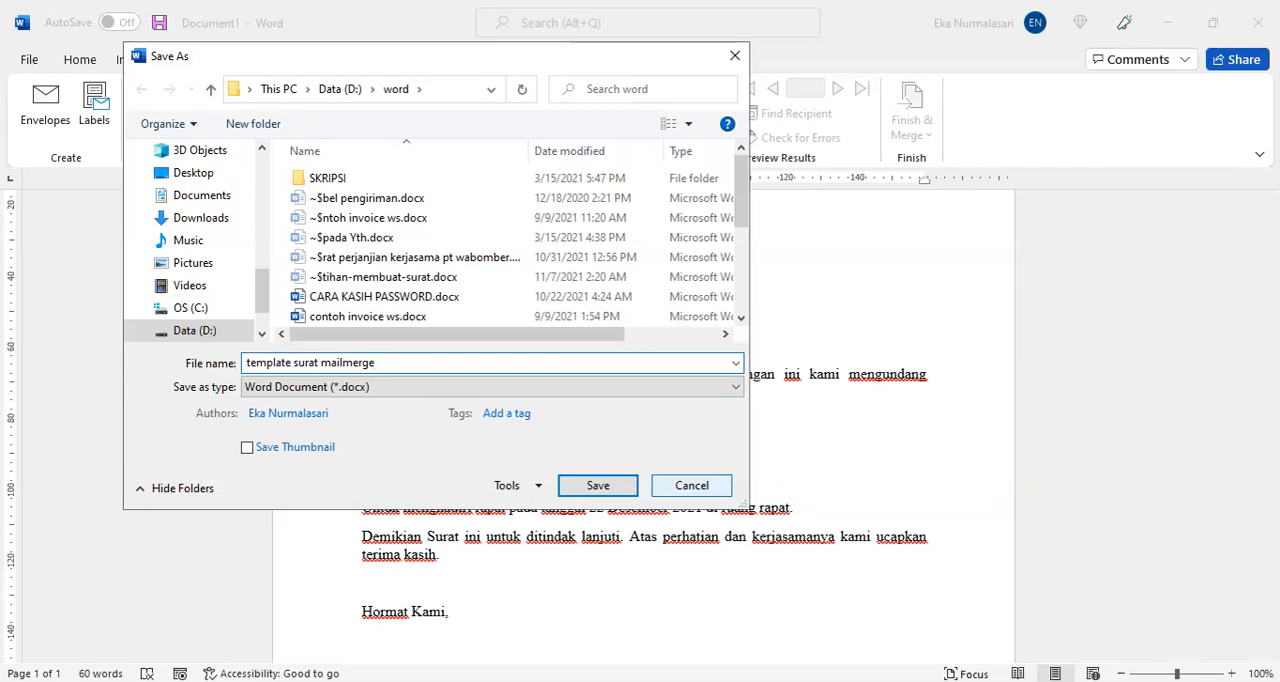
{"action": "key", "text": "Return"}
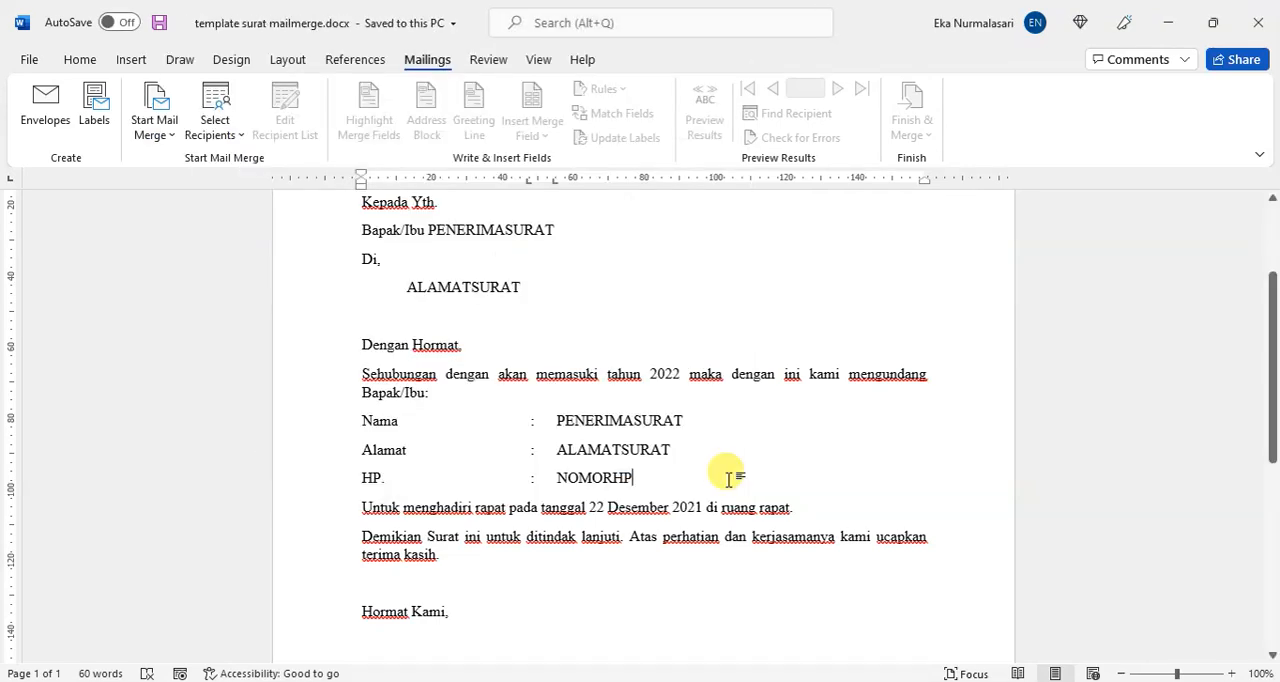
Step: Start the step-by-step mail merge wizard for letters and use the current document as the starting document
{"action": "scroll", "coordinate": [729, 478], "scroll_direction": "up", "scroll_amount": 2}
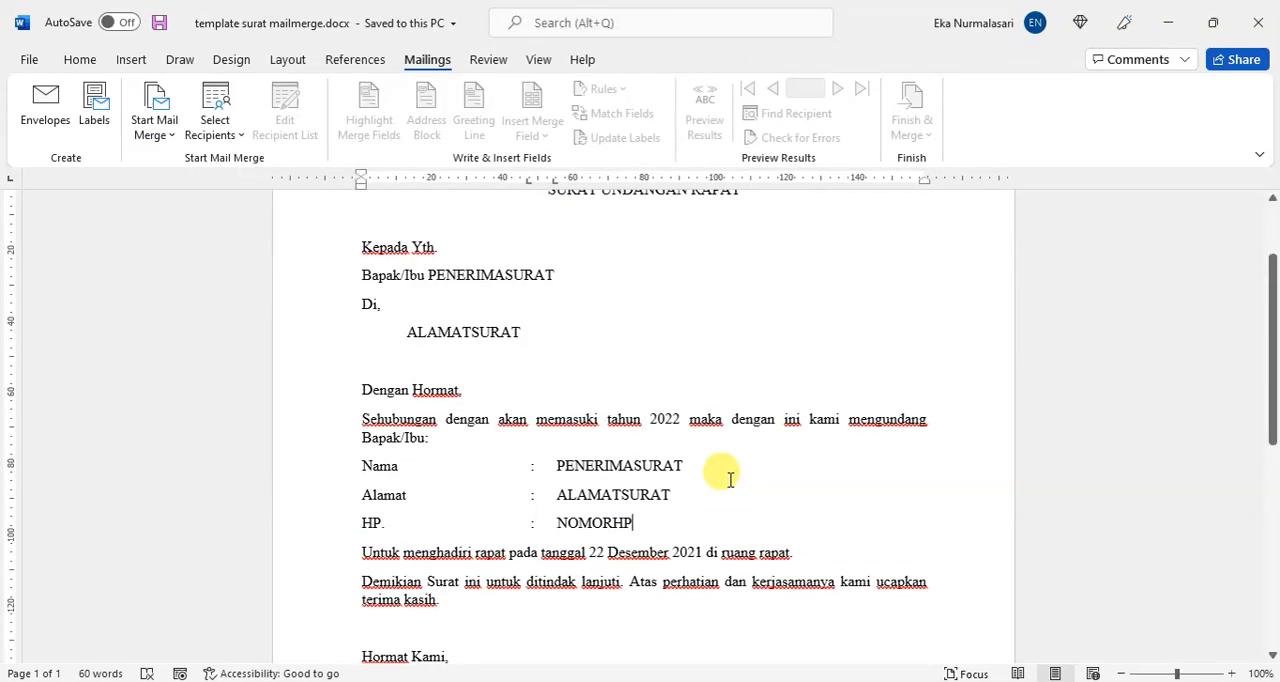
{"action": "scroll", "coordinate": [729, 478], "scroll_direction": "down", "scroll_amount": 2}
{"action": "scroll", "coordinate": [730, 479], "scroll_direction": "up", "scroll_amount": 3}
{"action": "scroll", "coordinate": [730, 479], "scroll_direction": "up", "scroll_amount": 1}
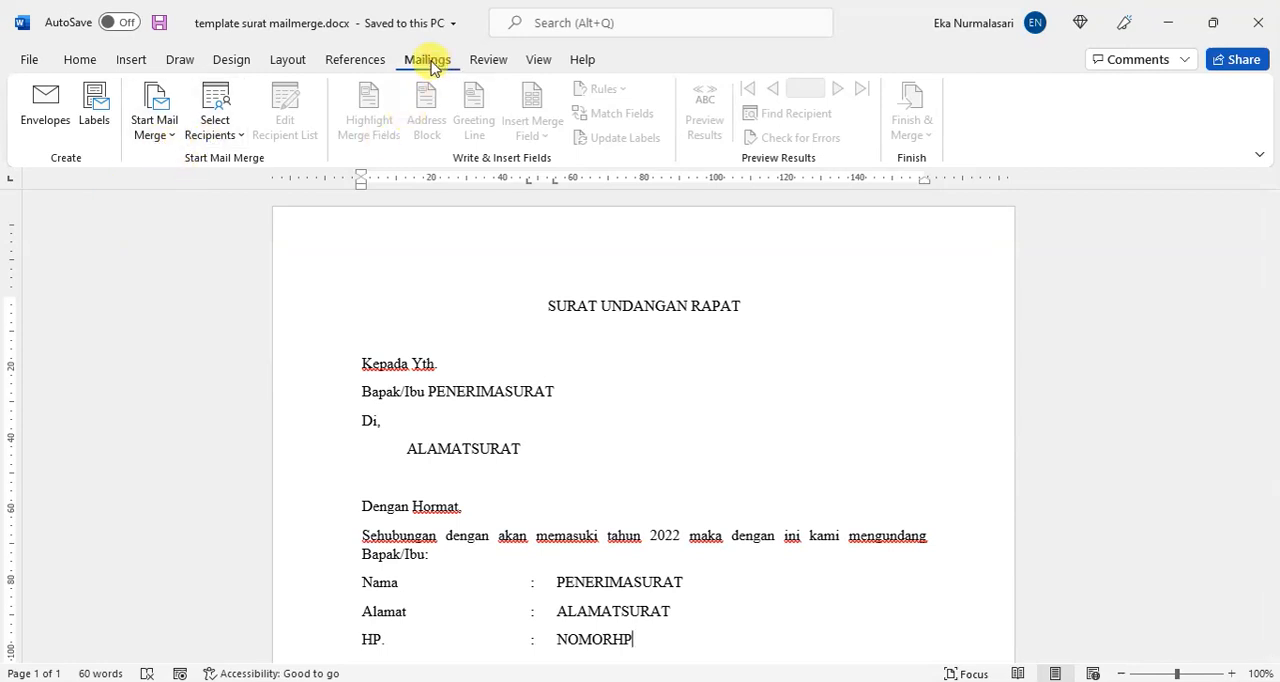
{"action": "left_click", "coordinate": [167, 146]}
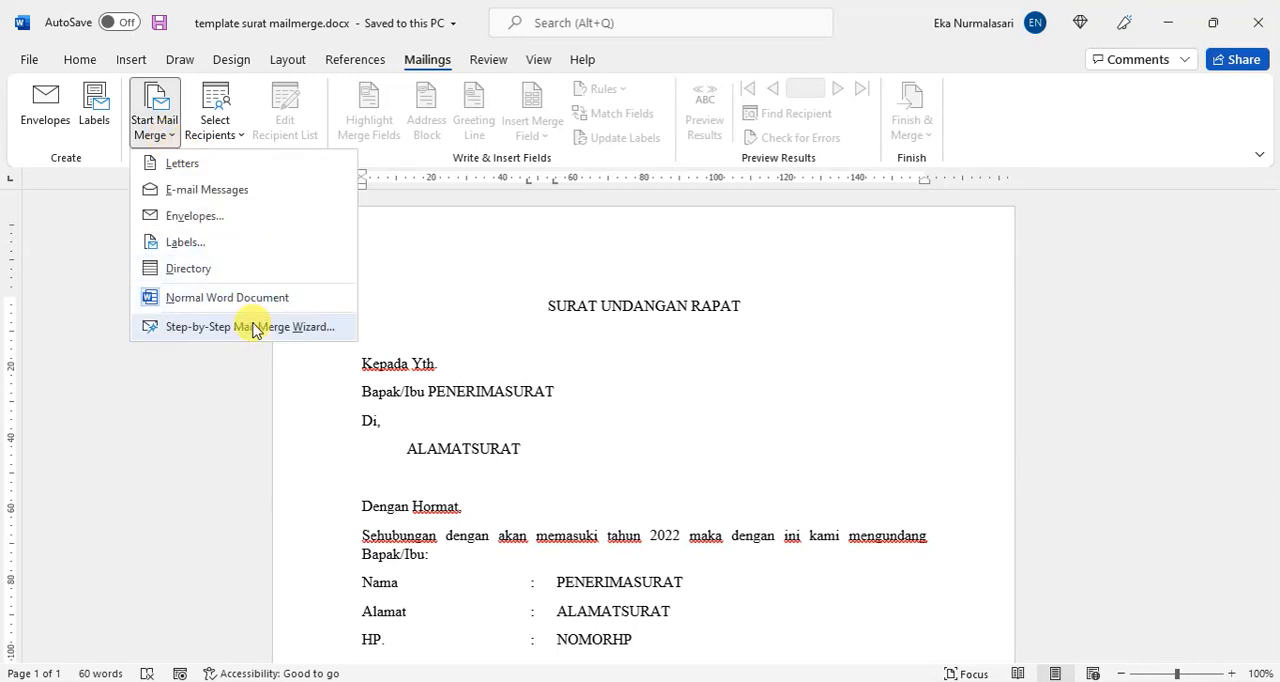
{"action": "left_click", "coordinate": [253, 327]}
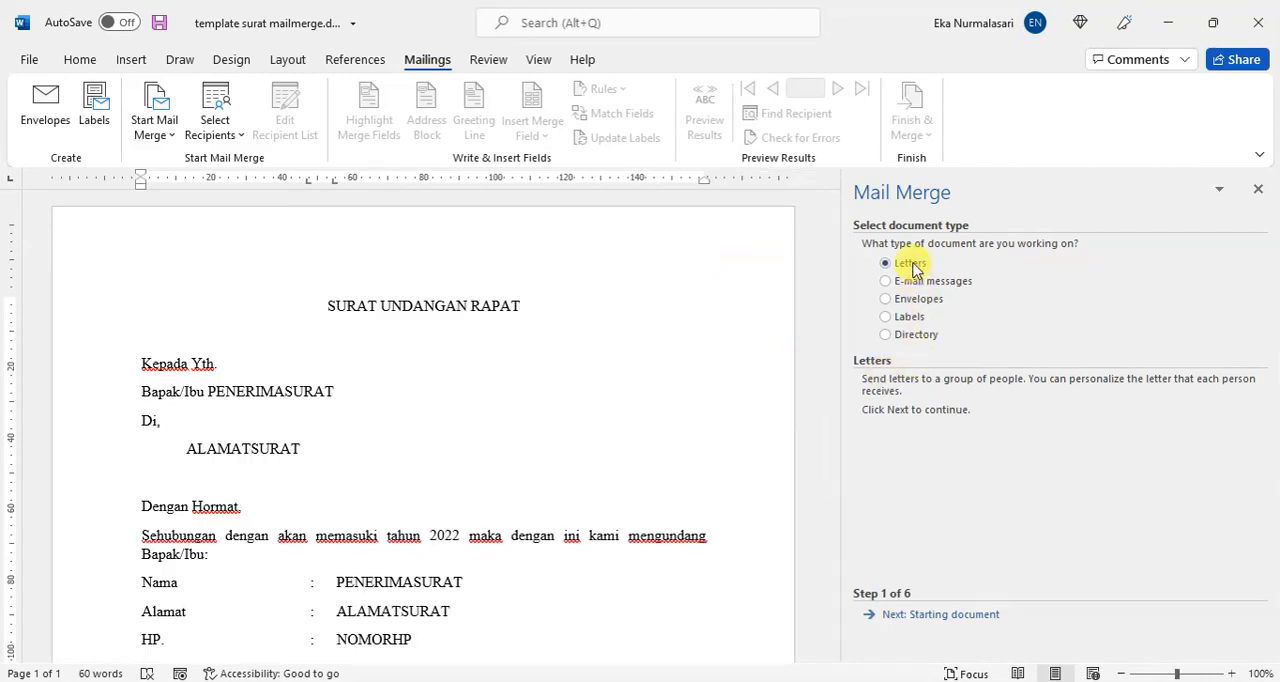
{"action": "left_click", "coordinate": [940, 616]}
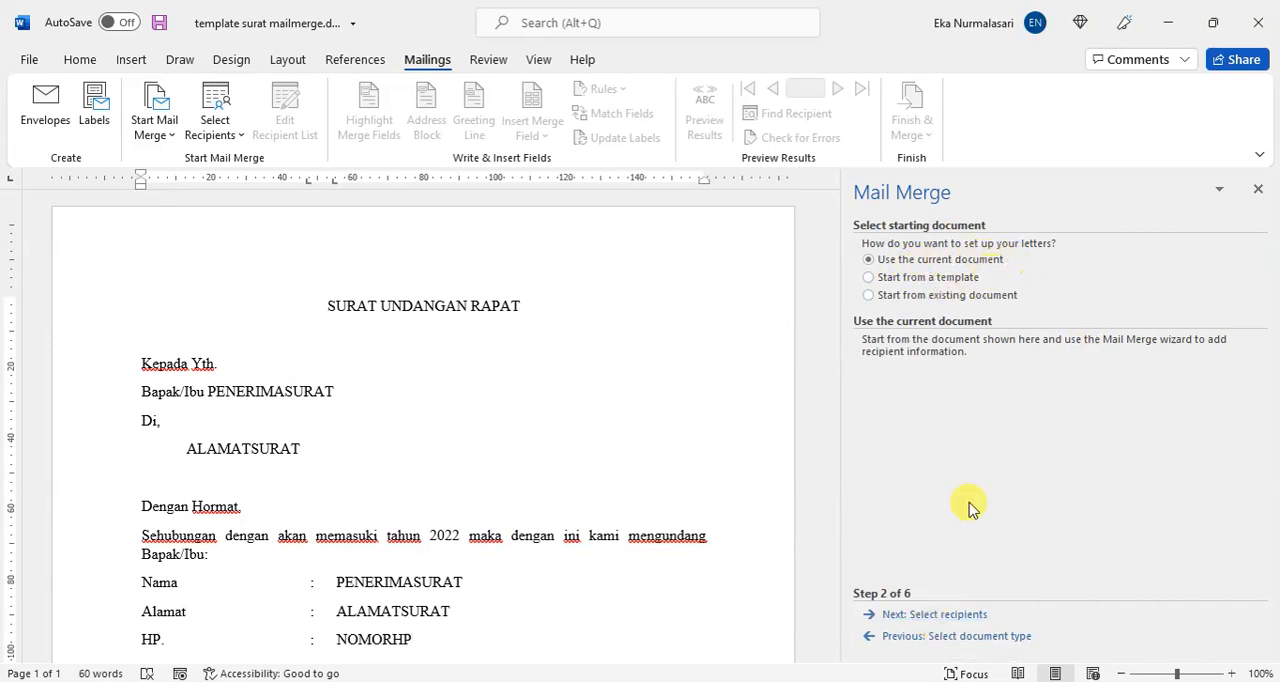
{"action": "left_click", "coordinate": [925, 616]}
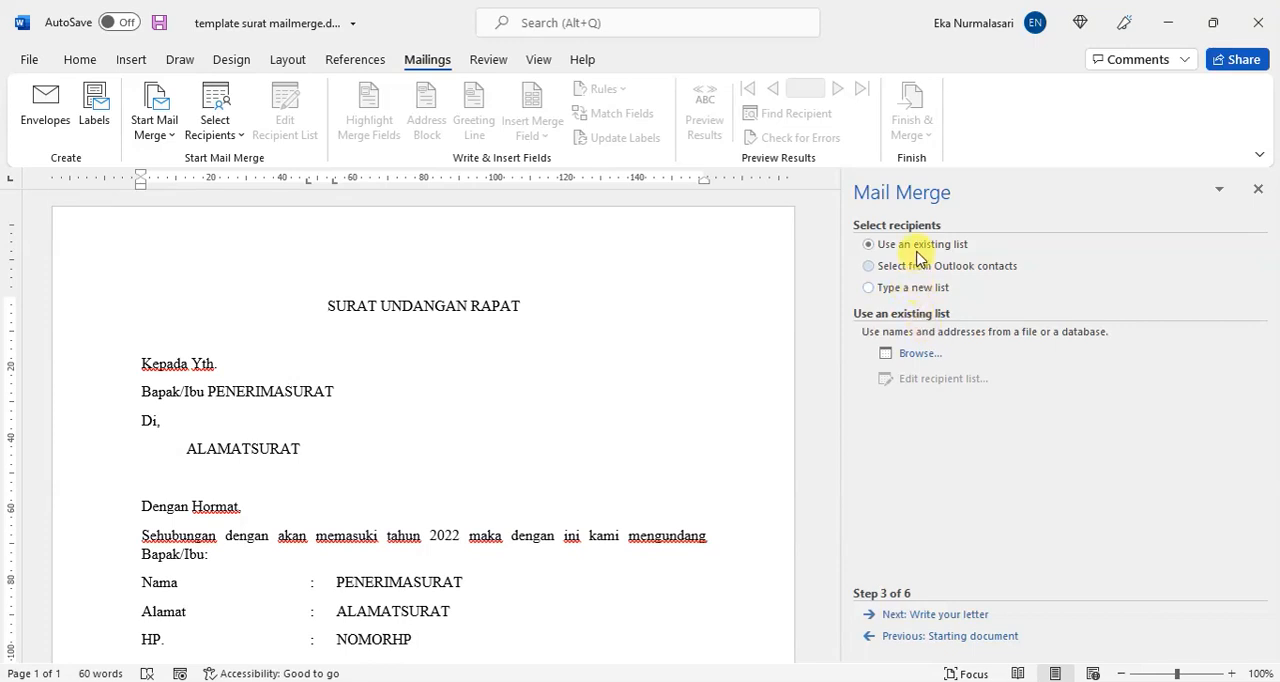
Step: Choose to type a new list of recipients and start creating the new address list
{"action": "left_click", "coordinate": [925, 289]}
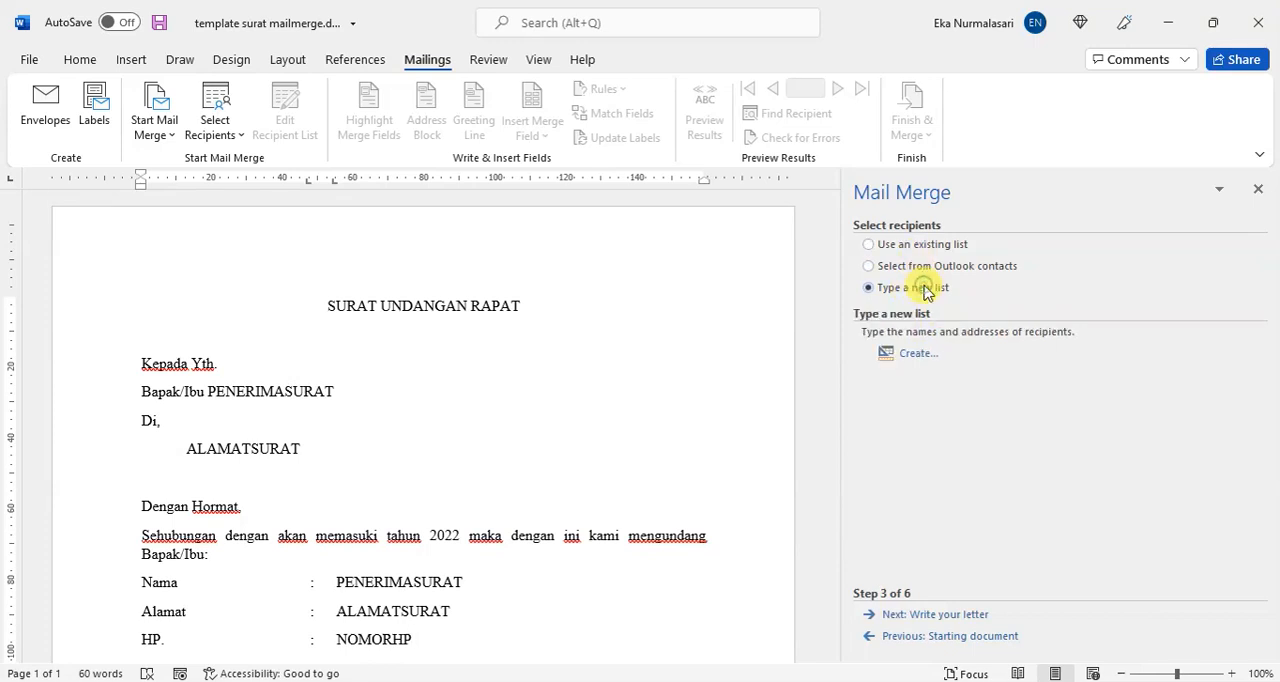
{"action": "left_click", "coordinate": [933, 354]}
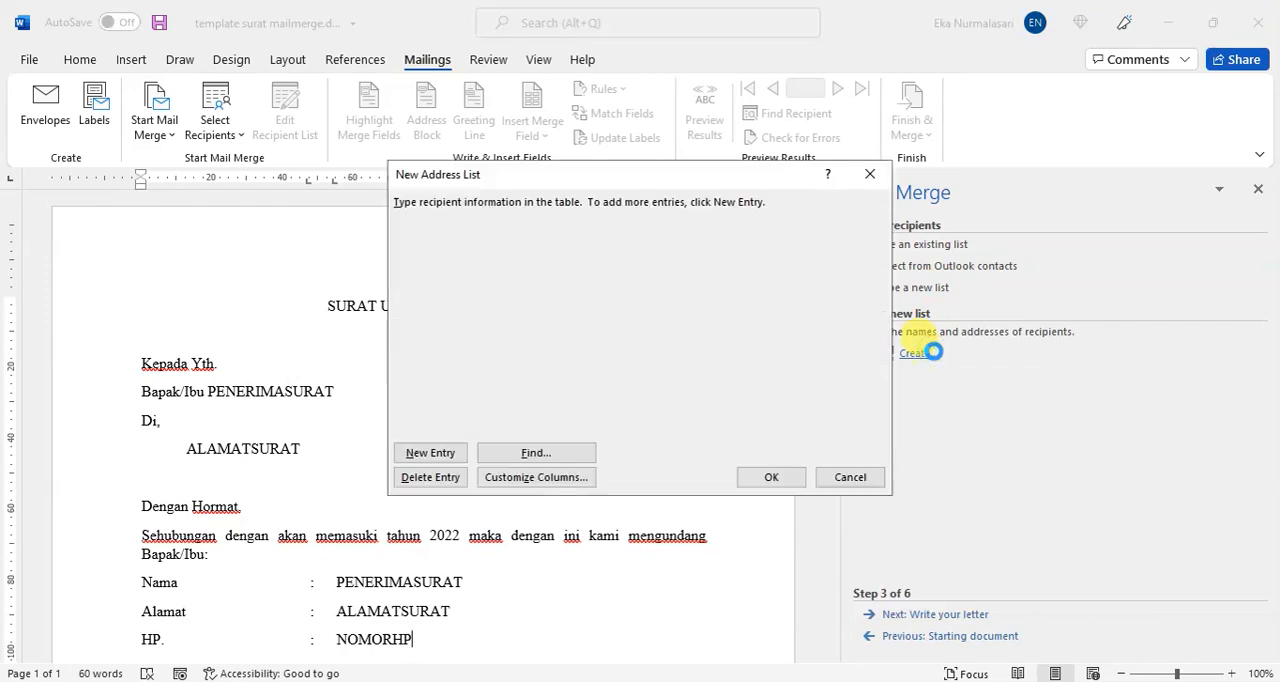
{"action": "left_click_drag", "start_coordinate": [674, 176], "coordinate": [564, 241]}
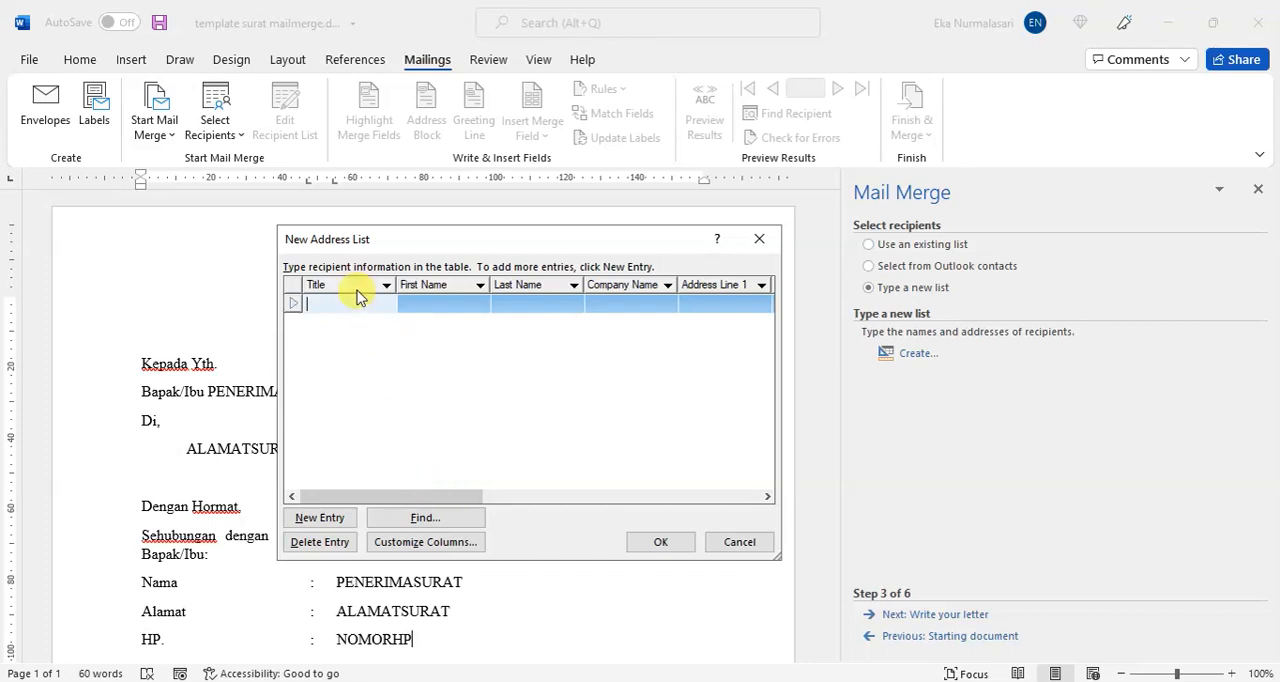
{"action": "mouse_move", "coordinate": [420, 503]}
{"action": "left_mouse_down"}
{"action": "mouse_move", "coordinate": [680, 494]}
{"action": "mouse_move", "coordinate": [440, 497]}
{"action": "mouse_move", "coordinate": [420, 510]}
{"action": "left_mouse_up"}
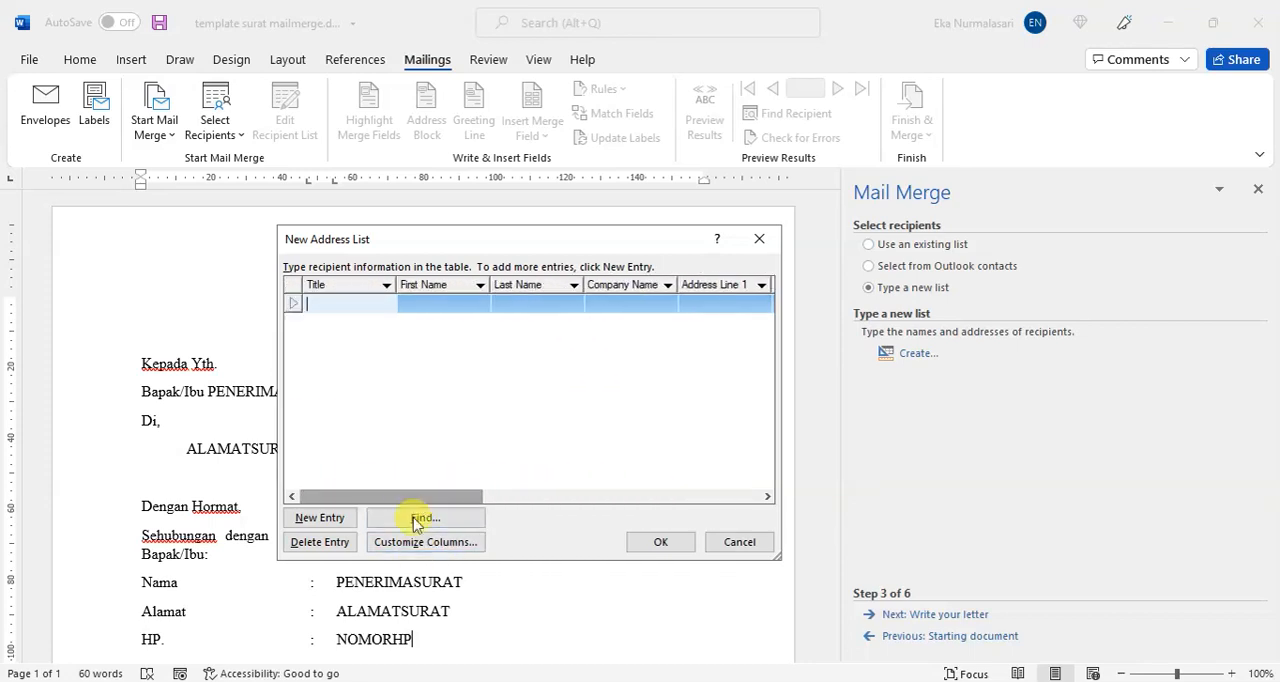
Step: Customize the address list columns by deleting the E-mail Address, Work Phone and Home Phone fields
{"action": "left_click", "coordinate": [428, 542]}
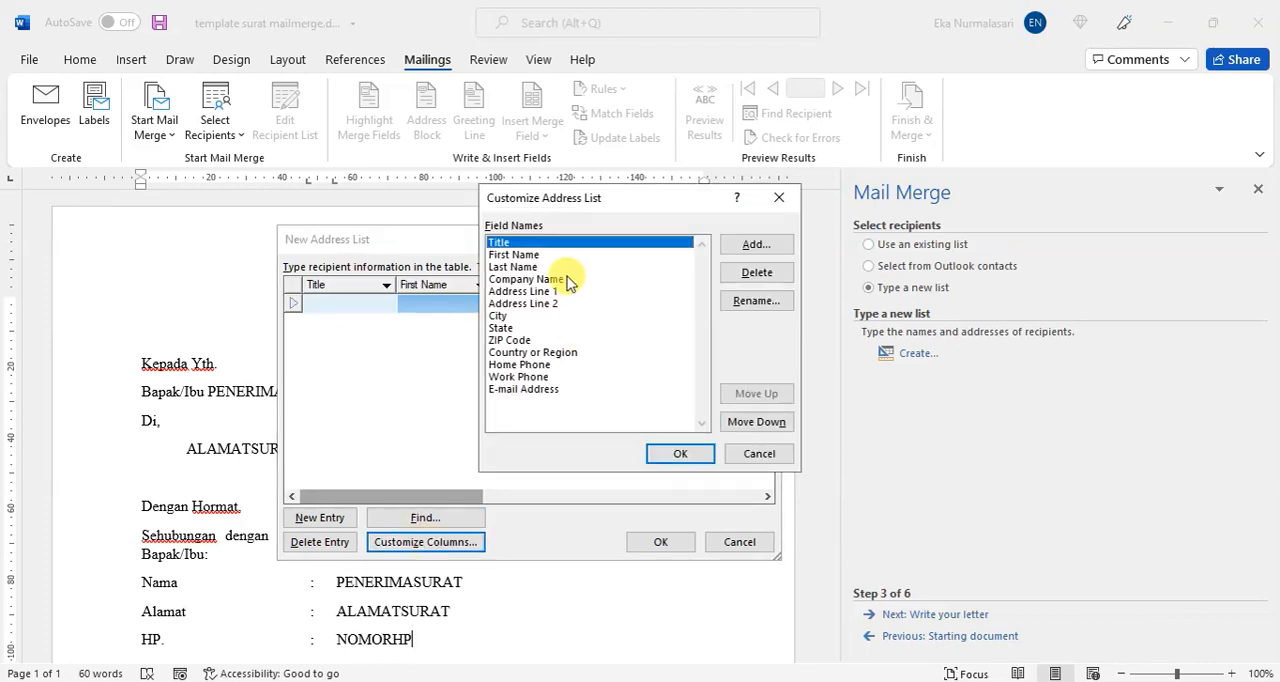
{"action": "left_click", "coordinate": [522, 393]}
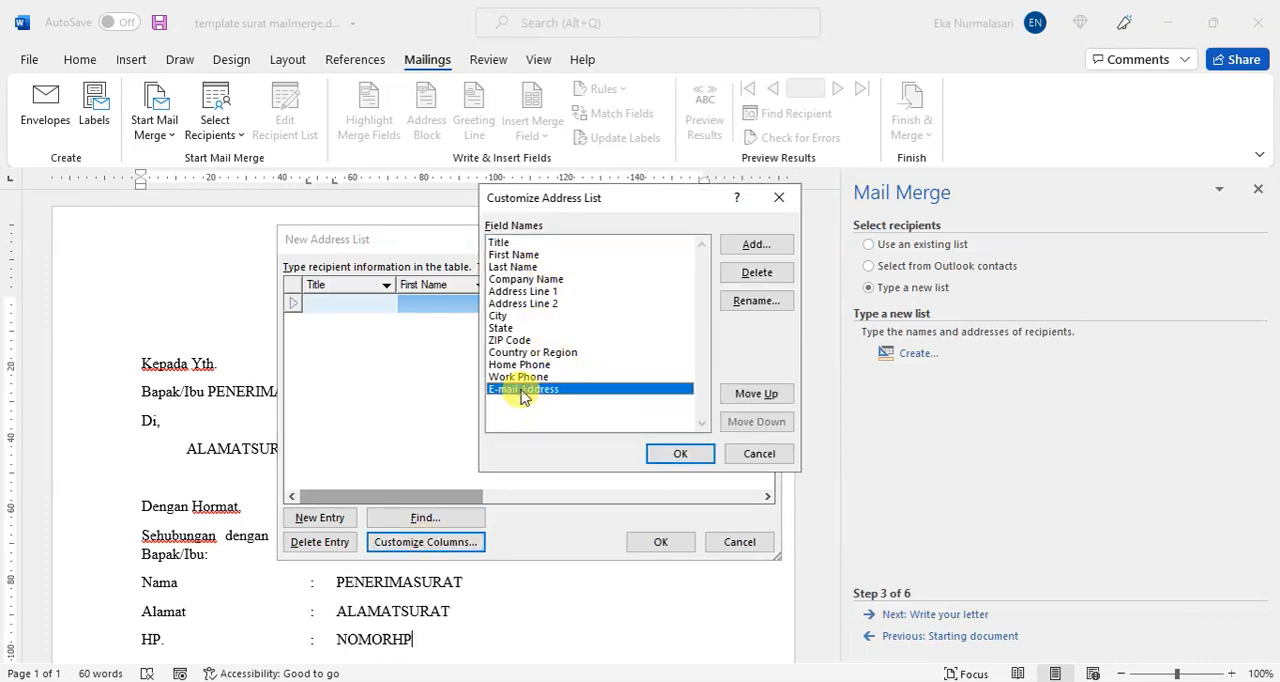
{"action": "left_click", "coordinate": [757, 272]}
{"action": "left_click", "coordinate": [630, 410]}
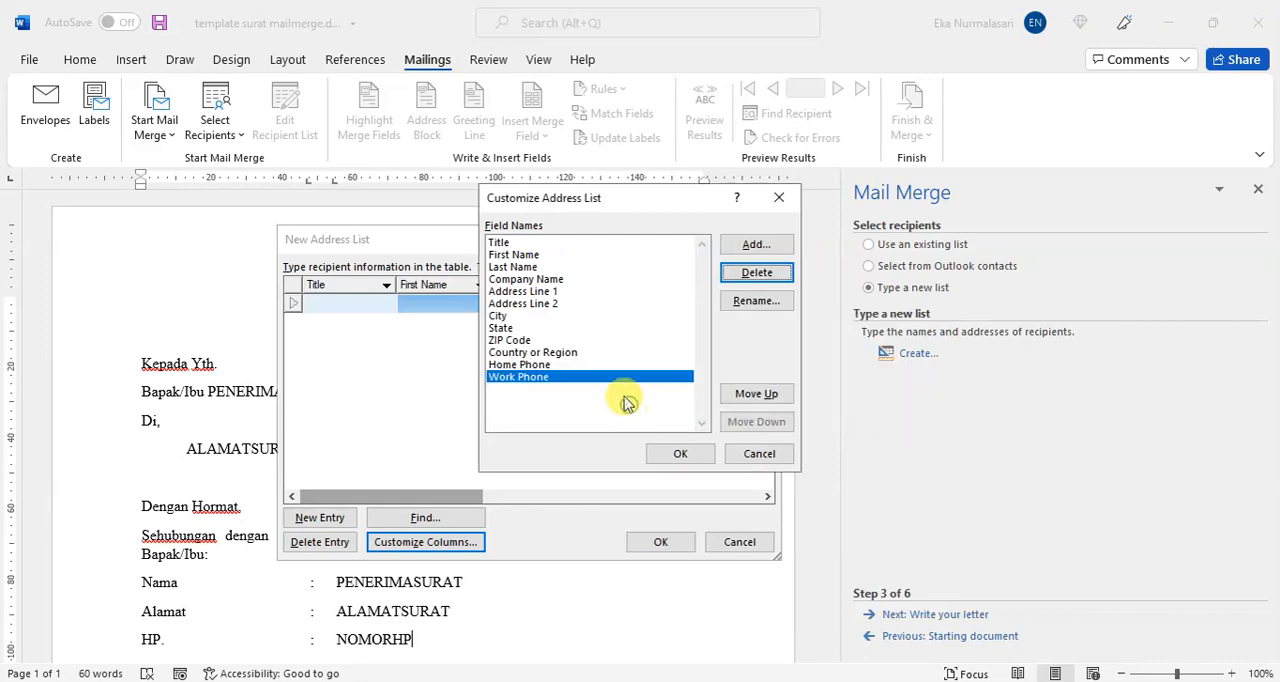
{"action": "left_click", "coordinate": [740, 274]}
{"action": "left_click", "coordinate": [604, 402]}
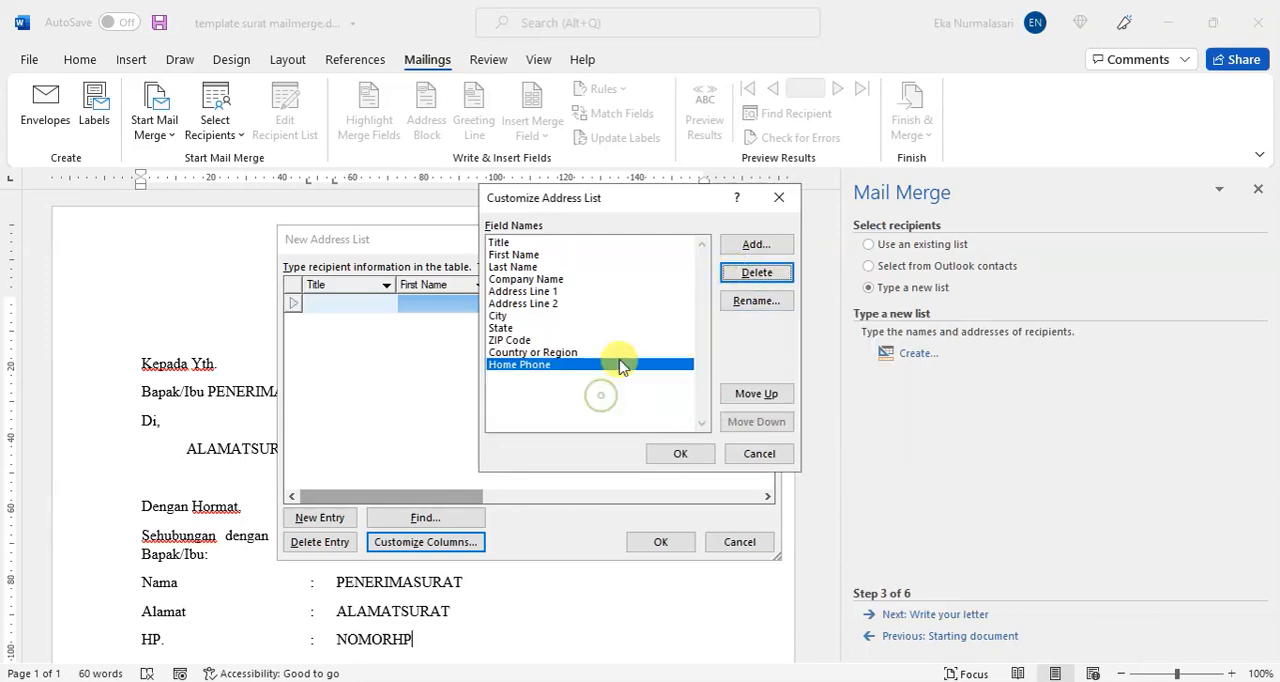
{"action": "left_click", "coordinate": [735, 276]}
{"action": "left_click", "coordinate": [609, 402]}
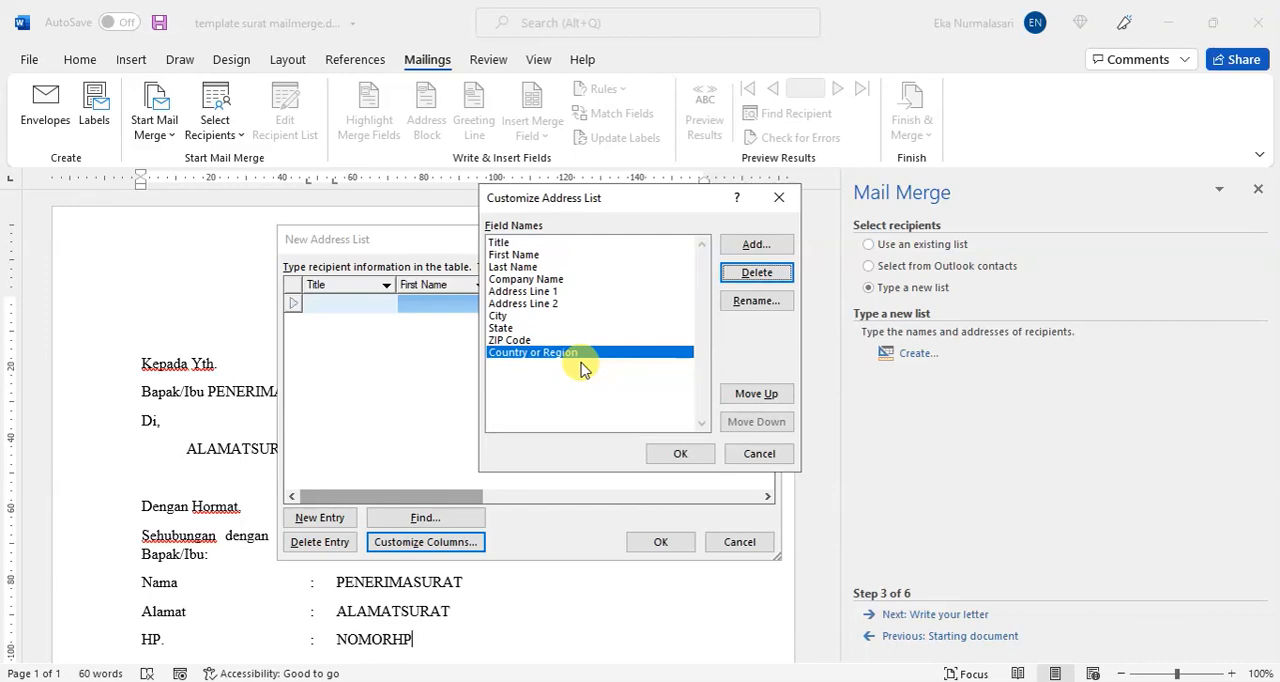
Step: Delete the Country or Region, ZIP Code, State, City, Address Line 2 and Address Line 1 fields
{"action": "key", "text": "alt+d"}
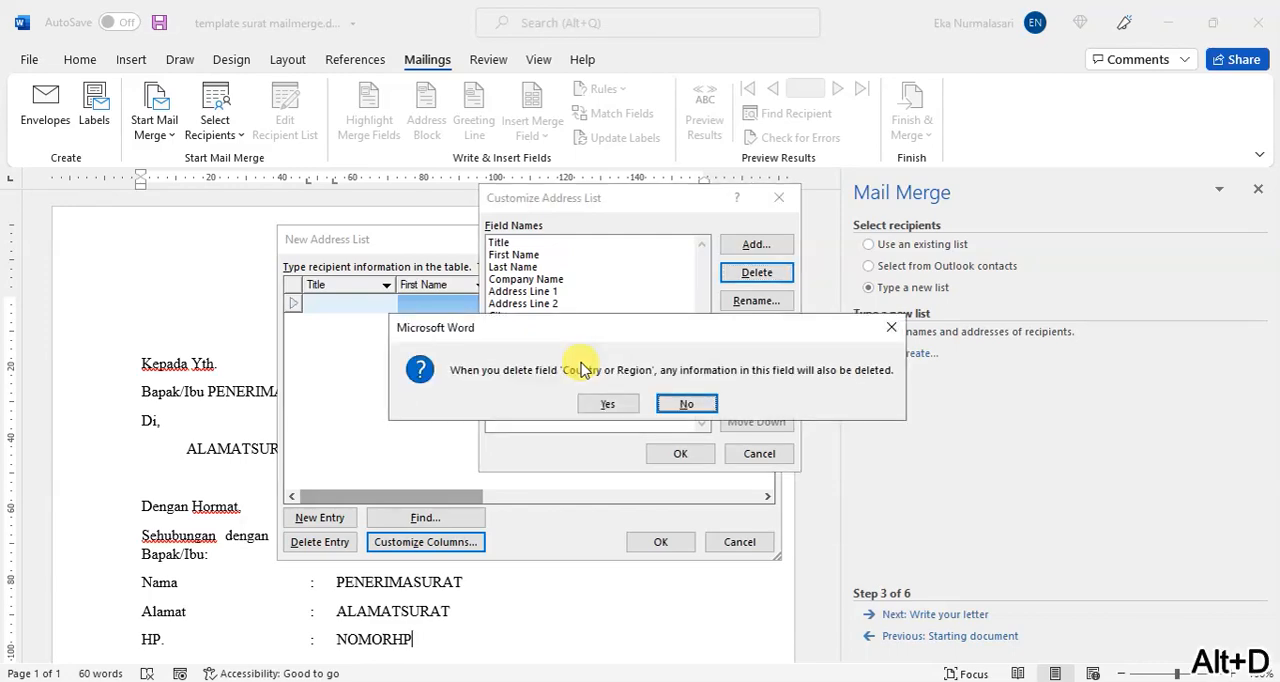
{"action": "key", "text": "y"}
{"action": "key", "text": "alt+d"}
{"action": "key", "text": "y"}
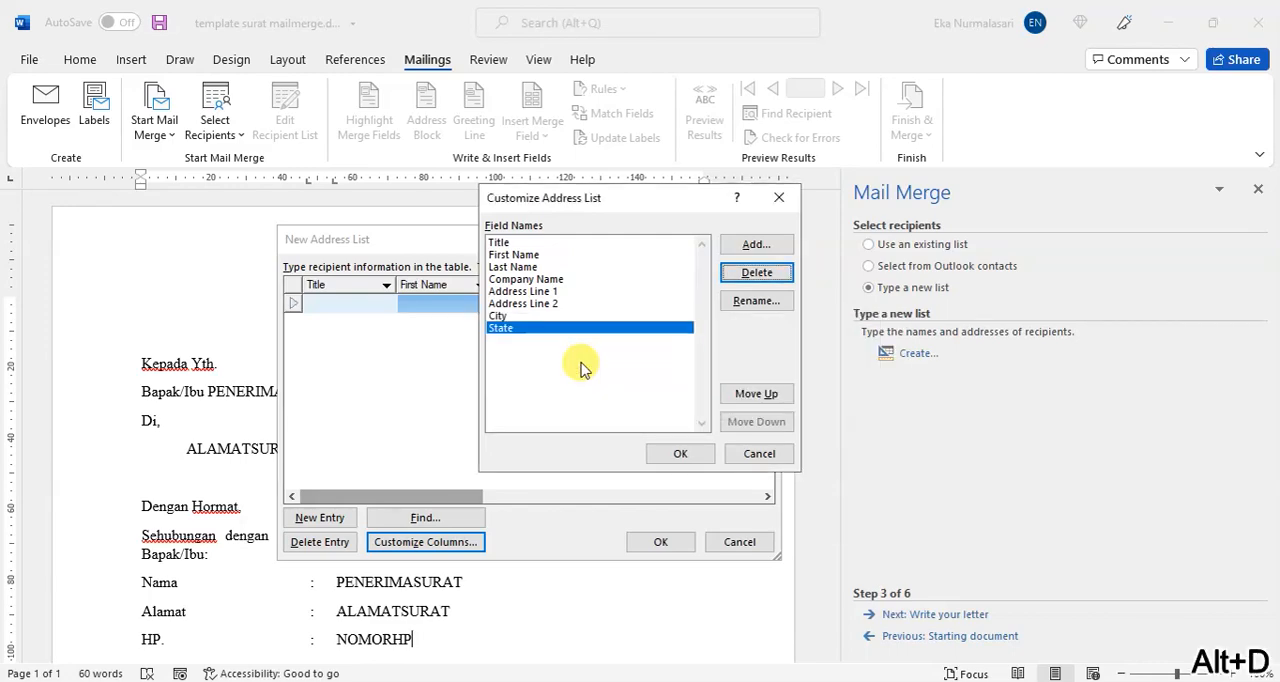
{"action": "key", "text": "alt+f"}
{"action": "key", "text": "alt+d"}
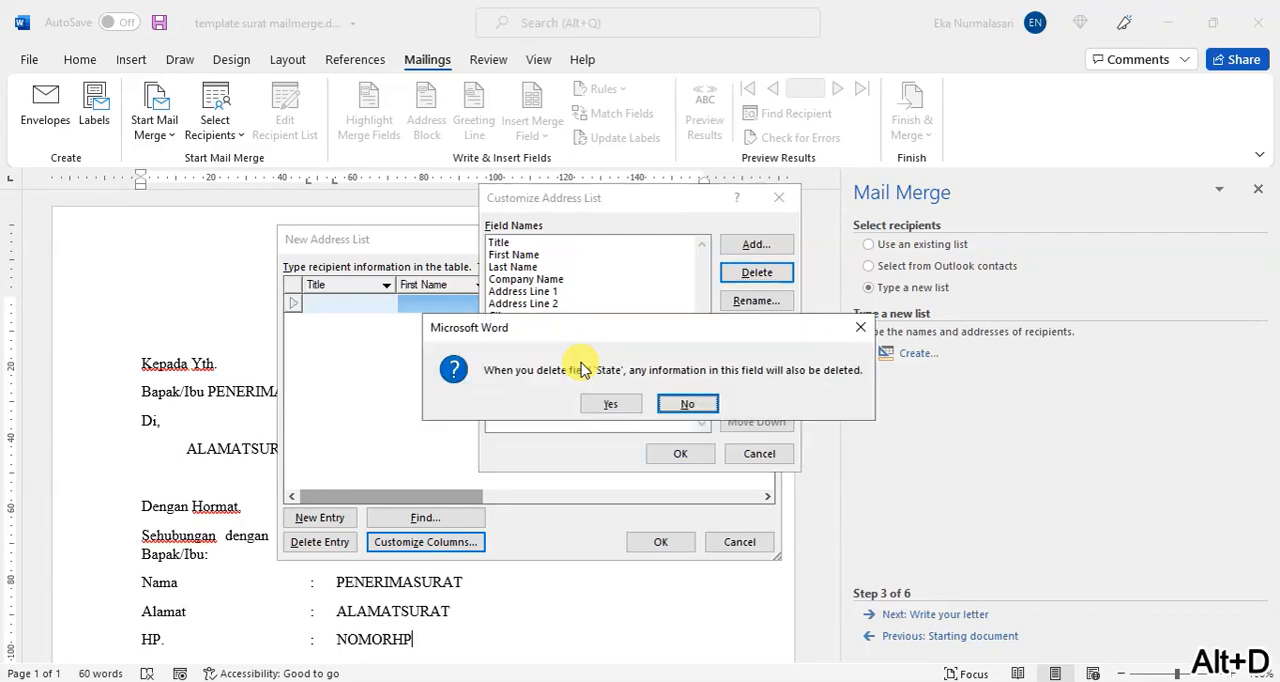
{"action": "key", "text": "y"}
{"action": "key", "text": "alt+d"}
{"action": "key", "text": "y"}
{"action": "key", "text": "alt+d"}
{"action": "key", "text": "y"}
{"action": "key", "text": "alt+d"}
{"action": "key", "text": "y"}
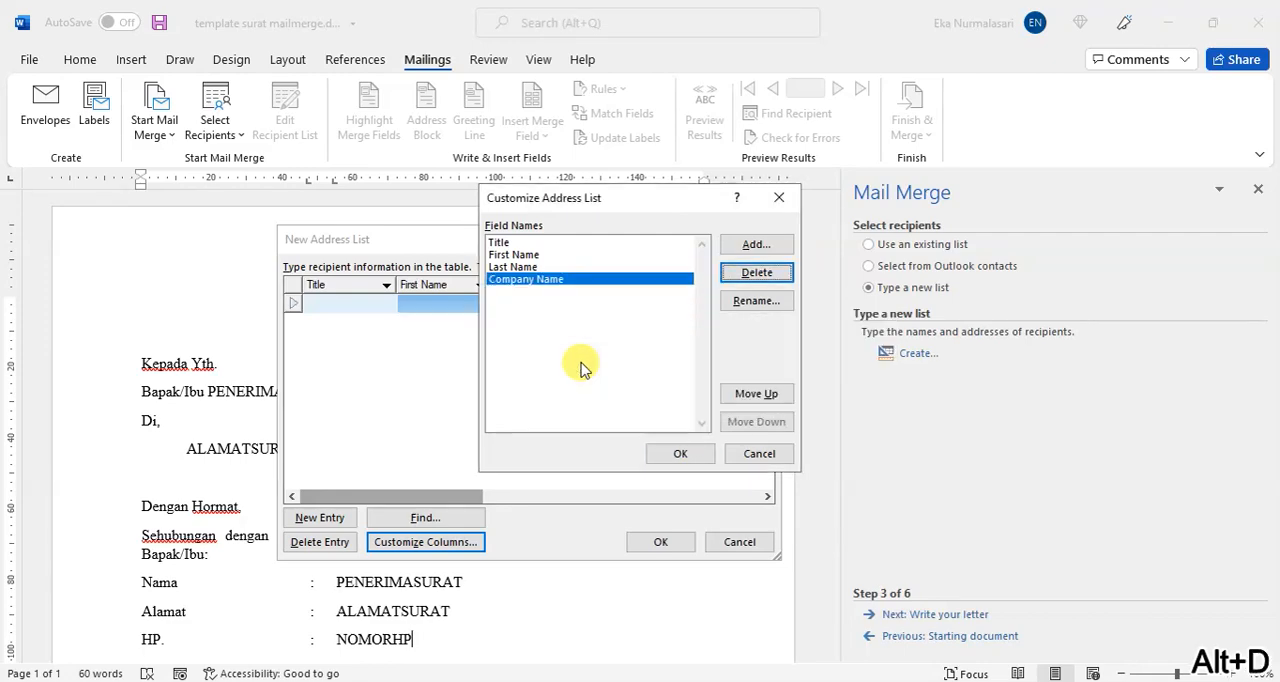
Step: Delete the remaining Company Name, Last Name, First Name and Title fields from the address list
{"action": "key", "text": "alt+d"}
{"action": "key", "text": "y"}
{"action": "key", "text": "alt+d"}
{"action": "key", "text": "y"}
{"action": "key", "text": "alt+d"}
{"action": "key", "text": "y"}
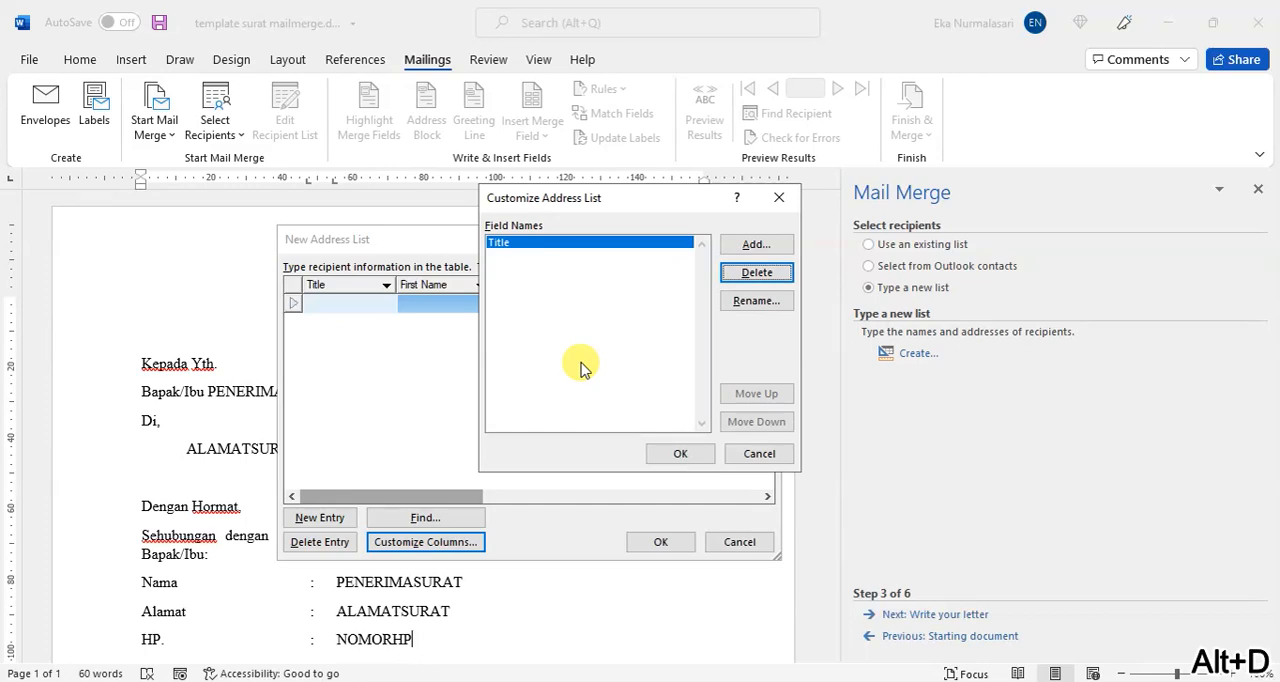
{"action": "key", "text": "alt+d"}
{"action": "key", "text": "y"}
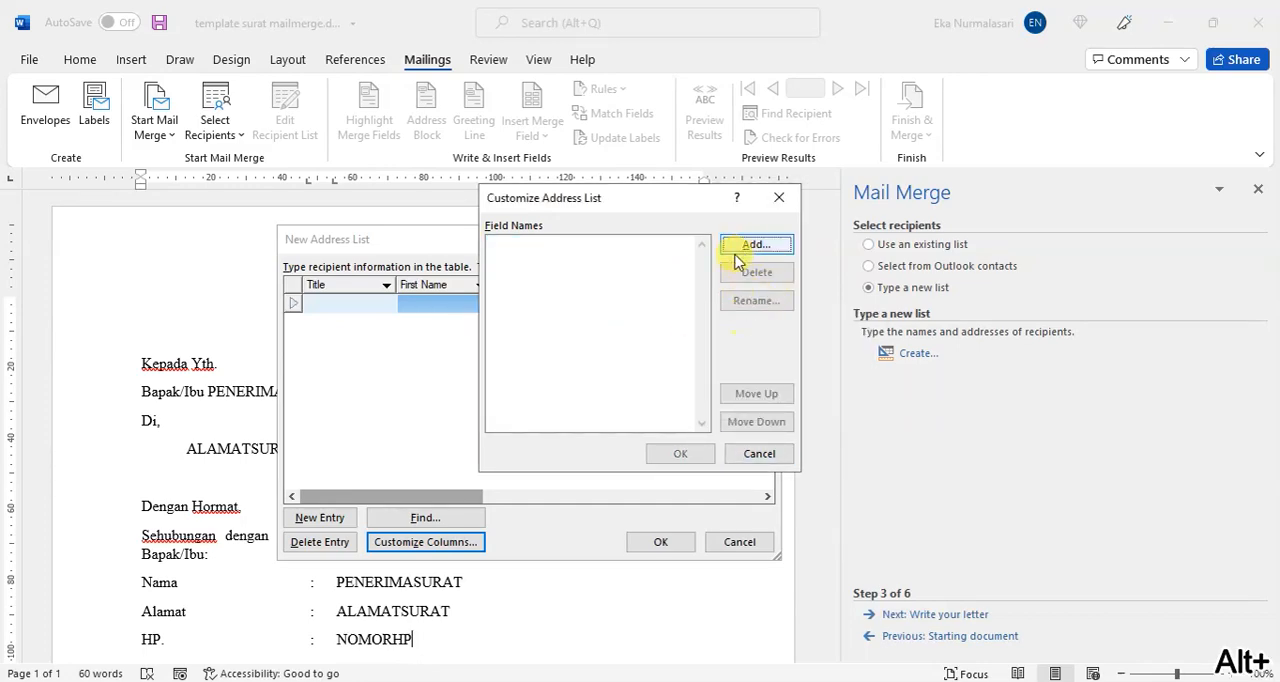
Step: Add two fields named penerima and alamat to the emptied address list
{"action": "left_click", "coordinate": [772, 248]}
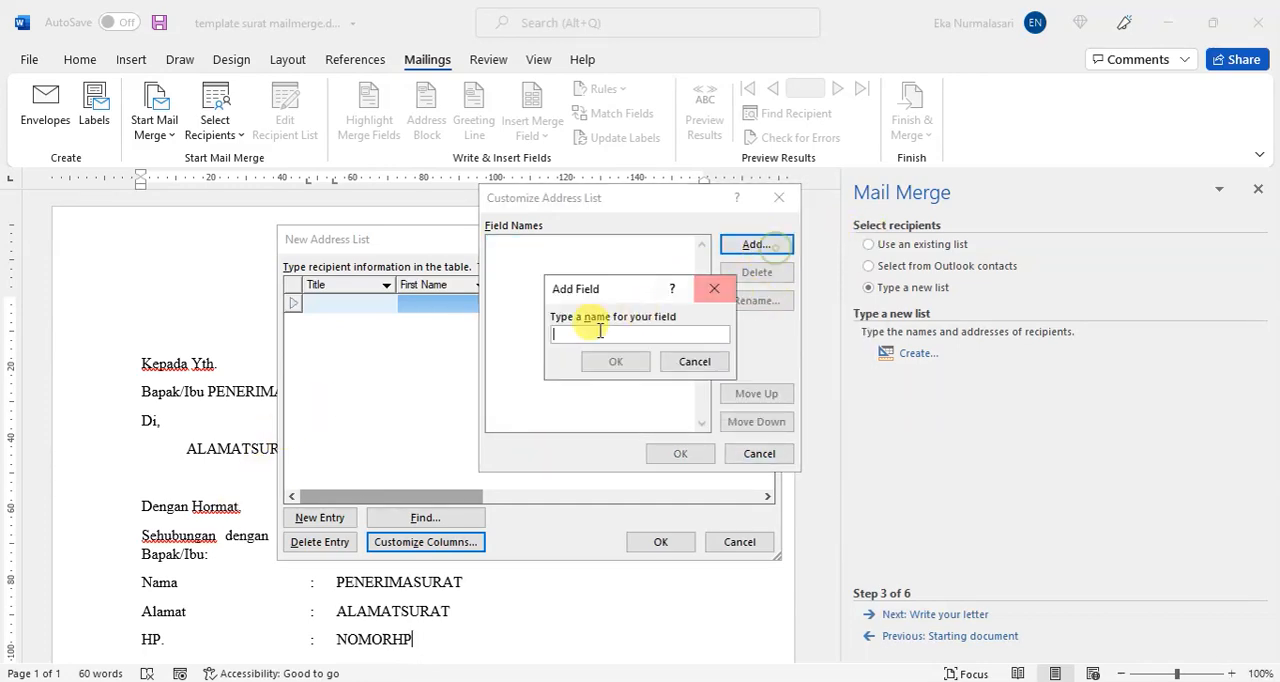
{"action": "type", "text": "penerima"}
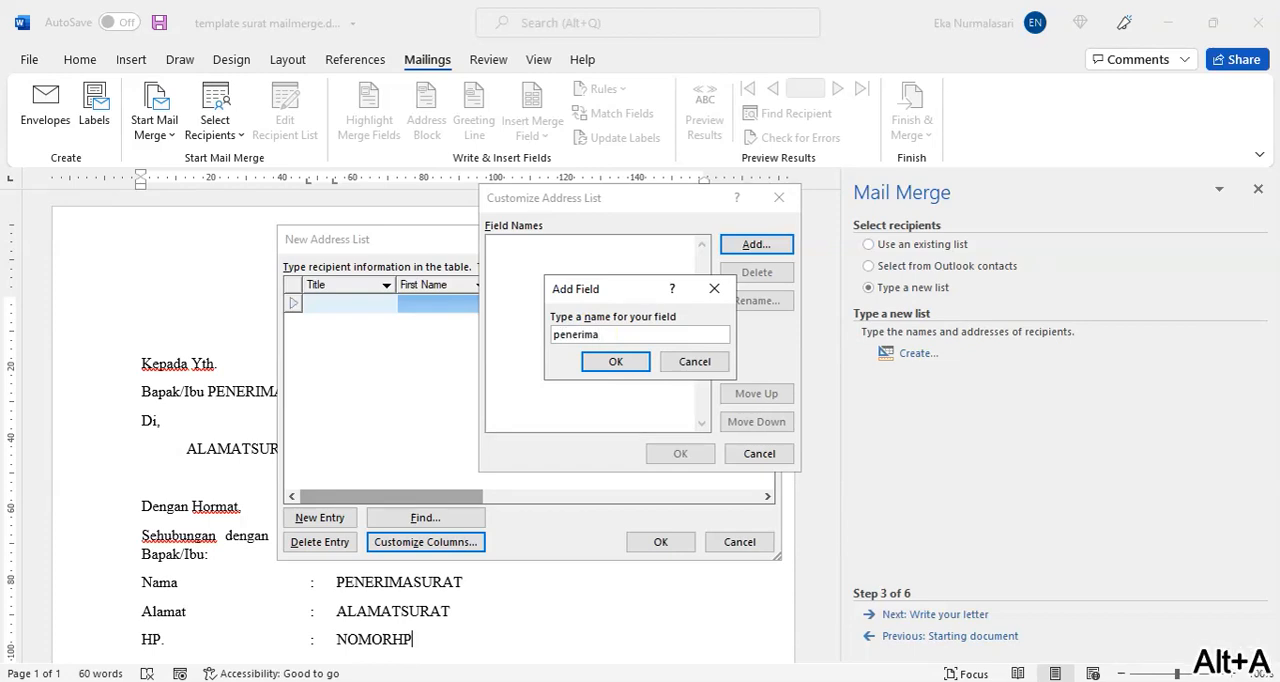
{"action": "left_click", "coordinate": [612, 362]}
{"action": "left_click", "coordinate": [770, 250]}
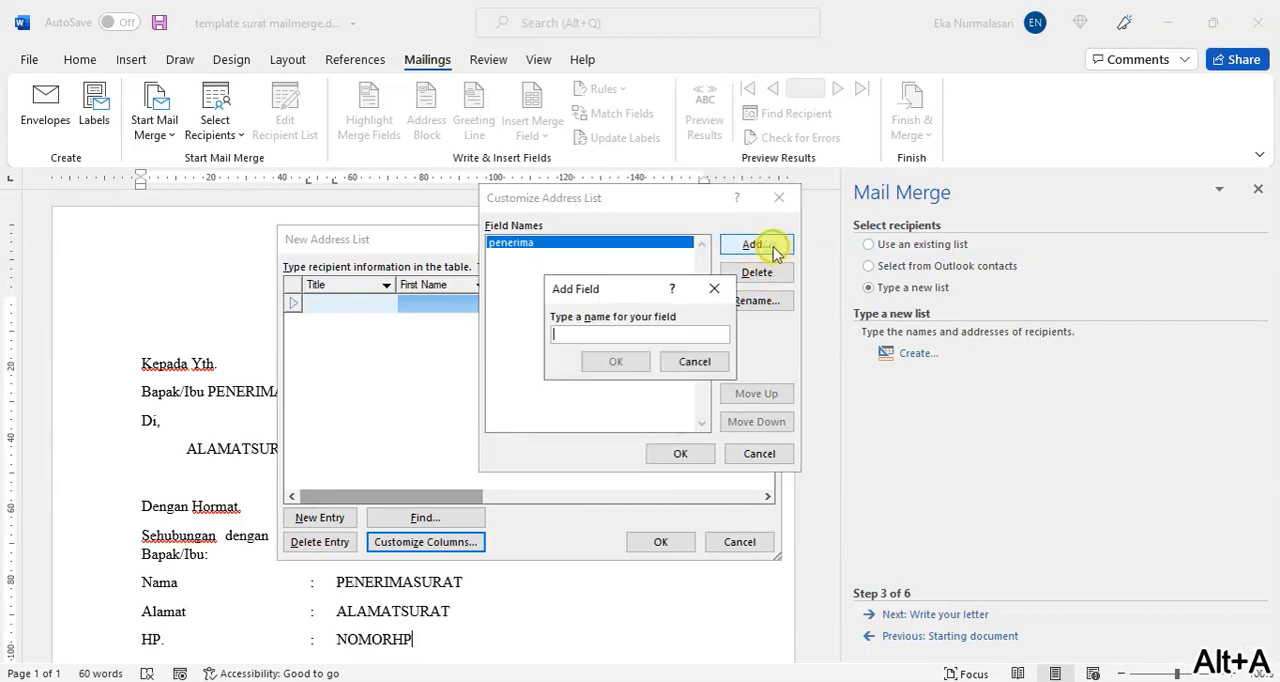
{"action": "type", "text": "alamat"}
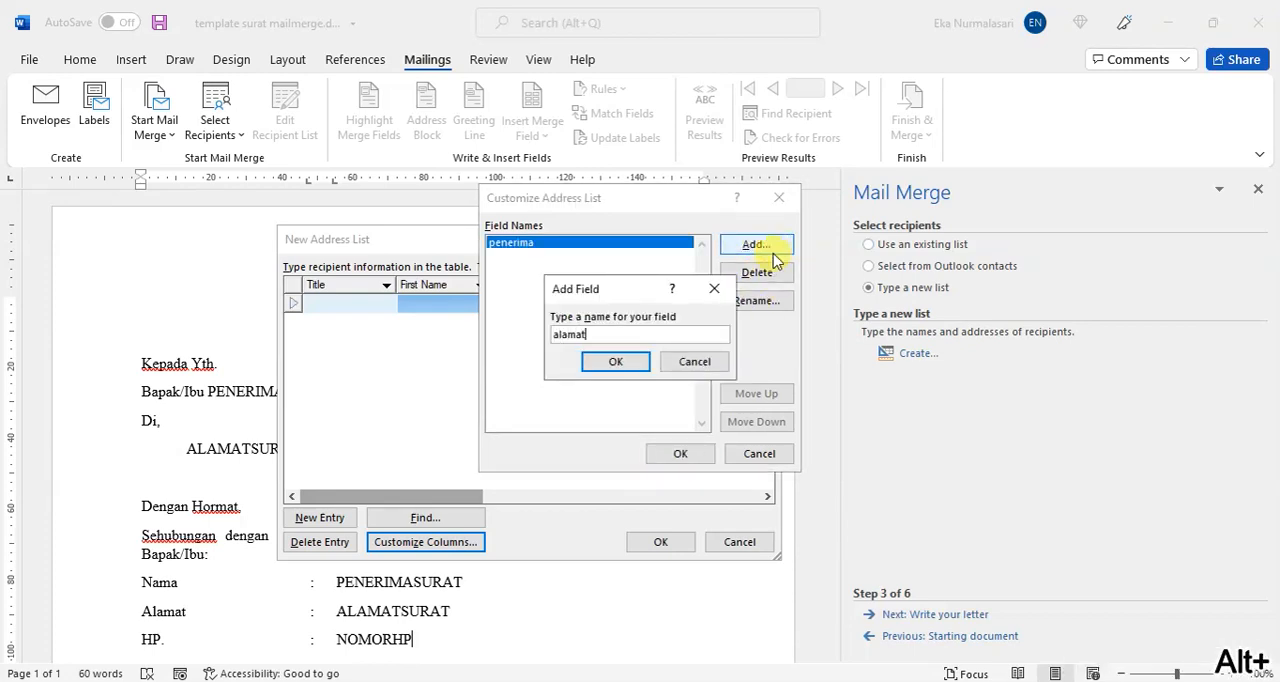
{"action": "left_click", "coordinate": [636, 362]}
Step: Add a third field named hp and apply the customized columns to the address list
{"action": "left_click", "coordinate": [760, 248]}
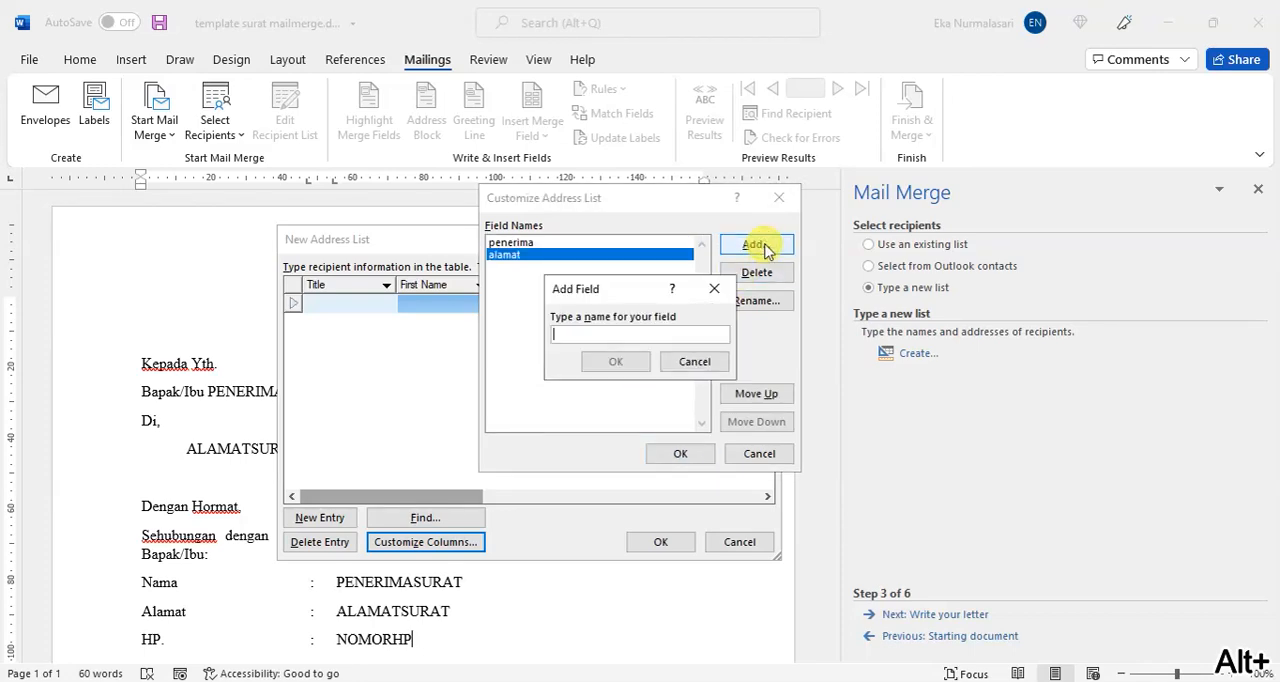
{"action": "type", "text": "al"}
{"action": "key", "text": "BackSpace"}
{"action": "key", "text": "BackSpace"}
{"action": "type", "text": "hp"}
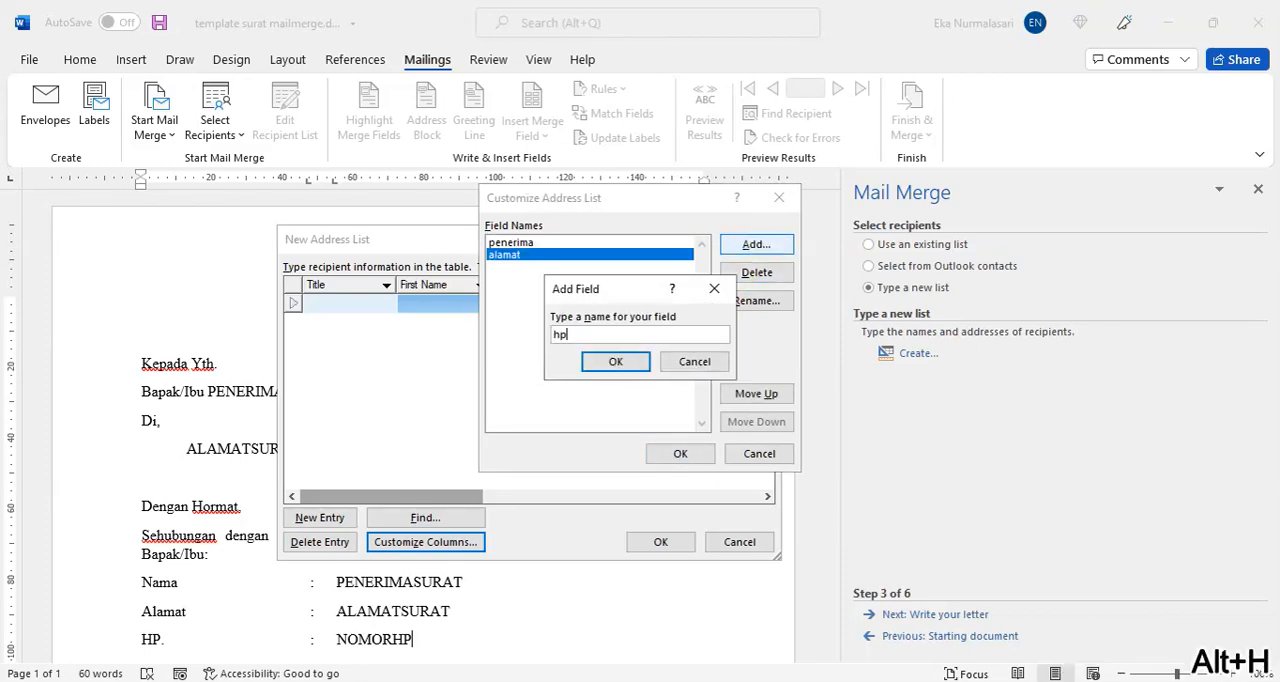
{"action": "left_click", "coordinate": [616, 361]}
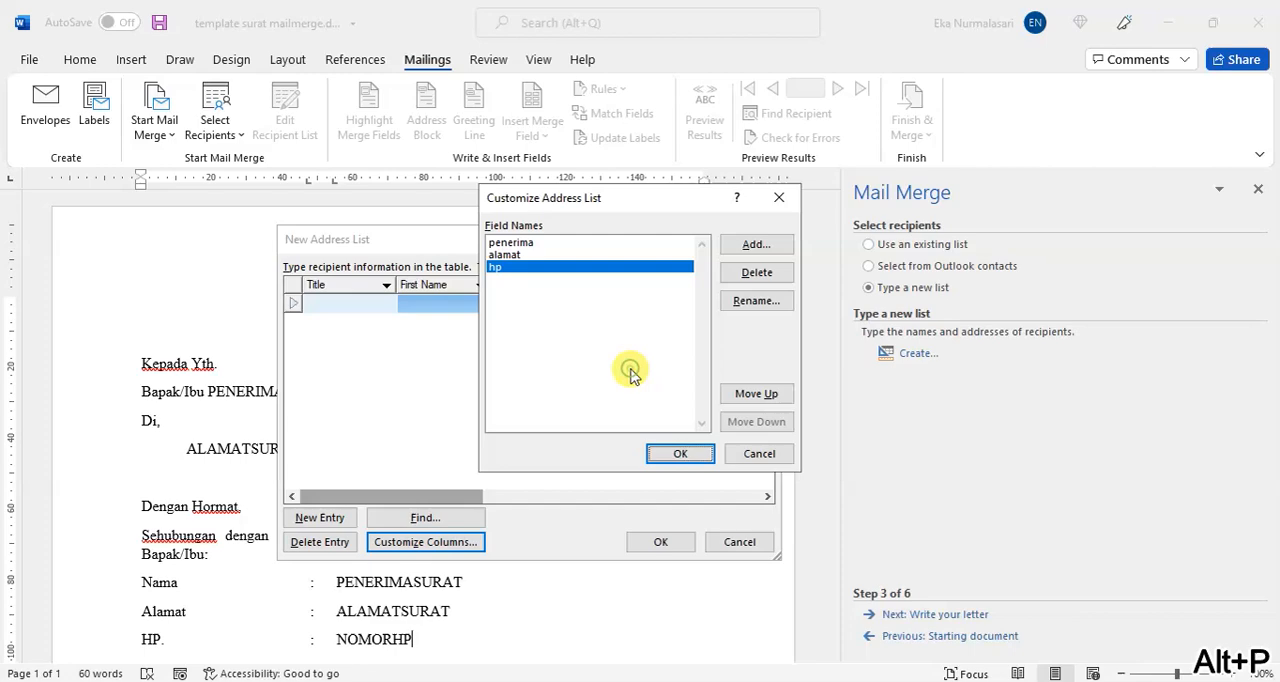
{"action": "left_click", "coordinate": [680, 453]}
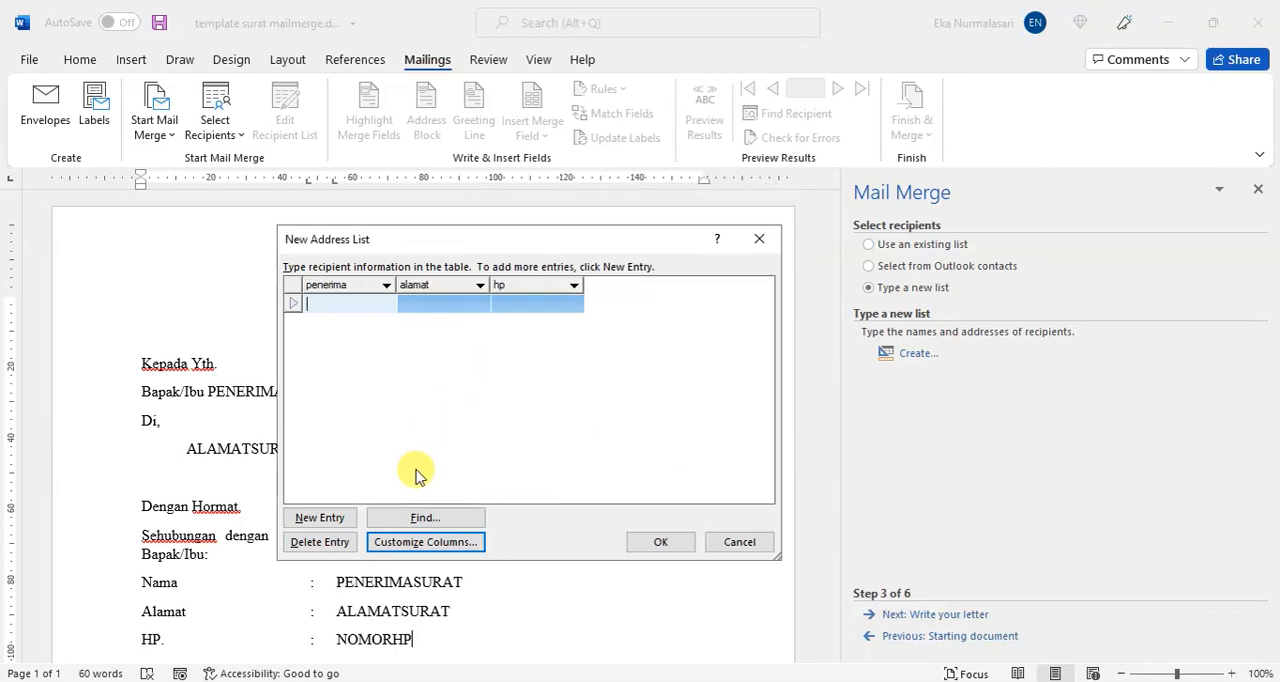
Step: Add a second blank entry and fill in the first recipient's name in the first row's penerima column
{"action": "left_click", "coordinate": [343, 520]}
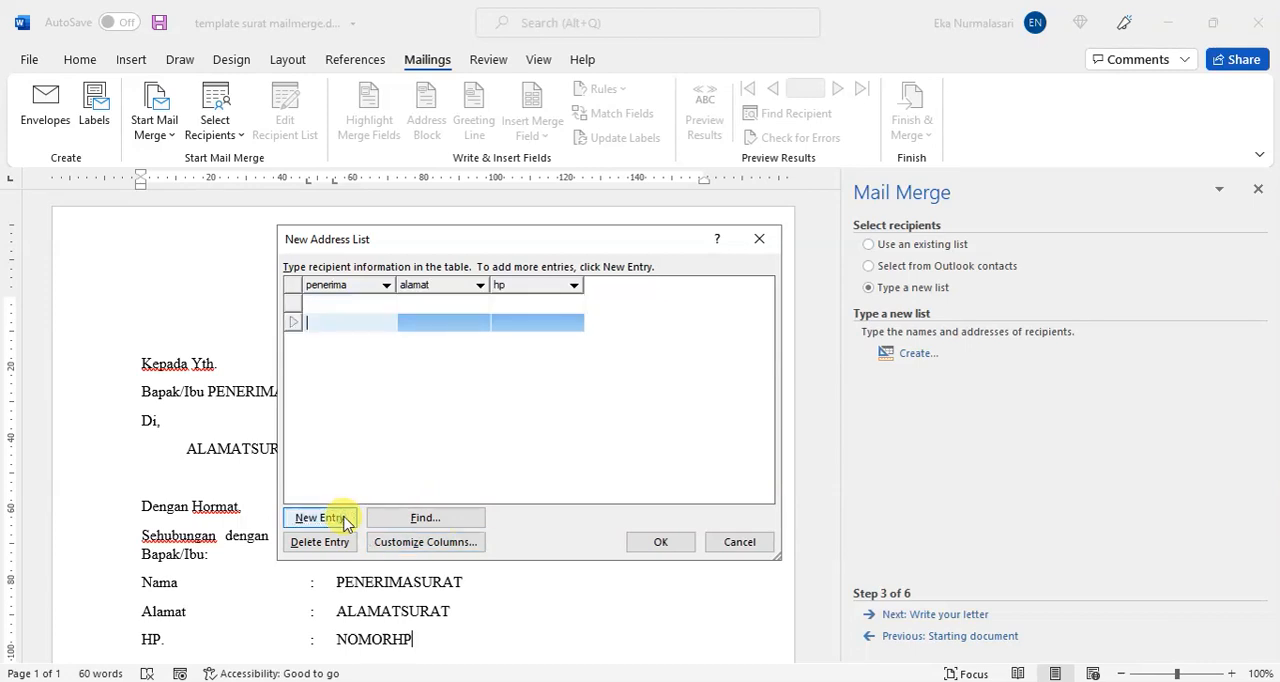
{"action": "left_click", "coordinate": [345, 301]}
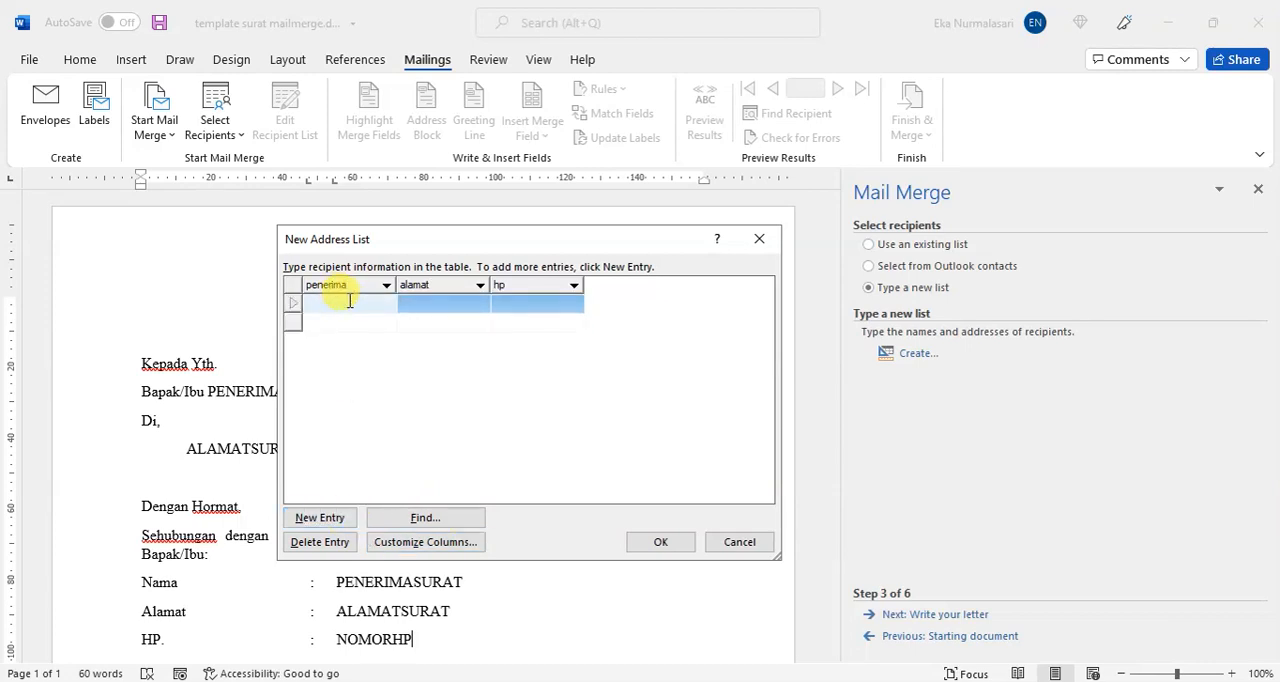
{"action": "type", "text": "ahmad"}
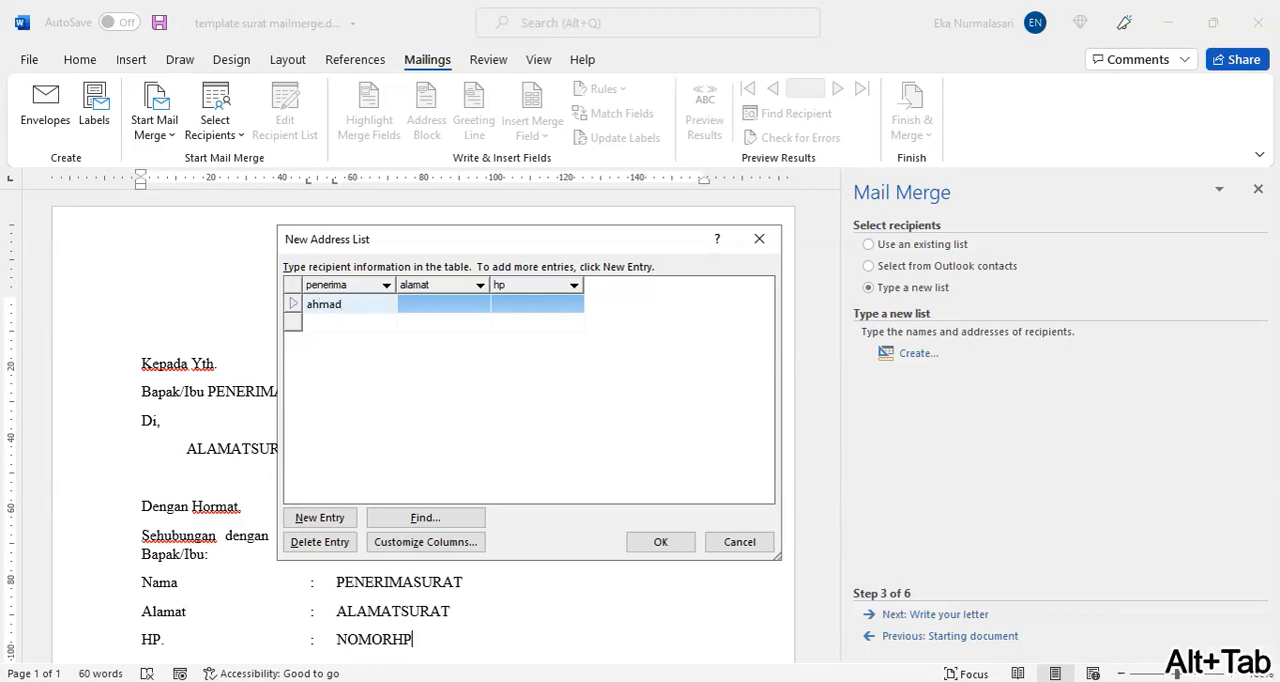
{"action": "key", "text": "Tab"}
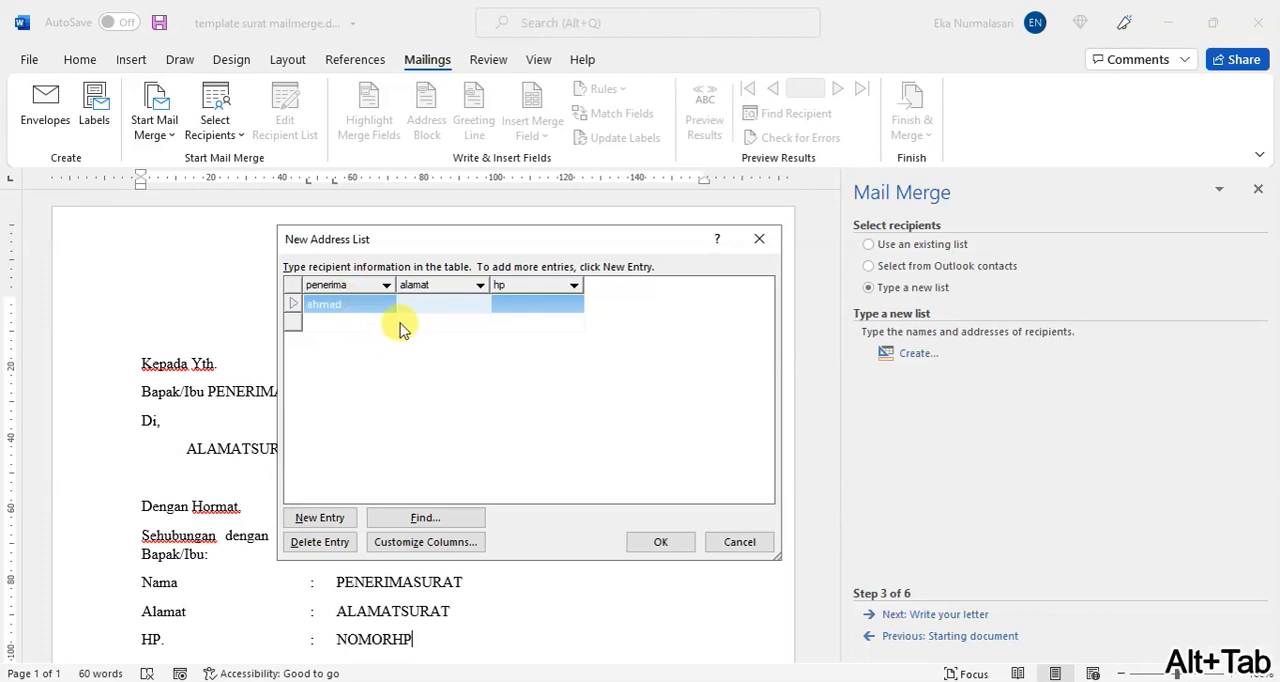
{"action": "left_click", "coordinate": [360, 306]}
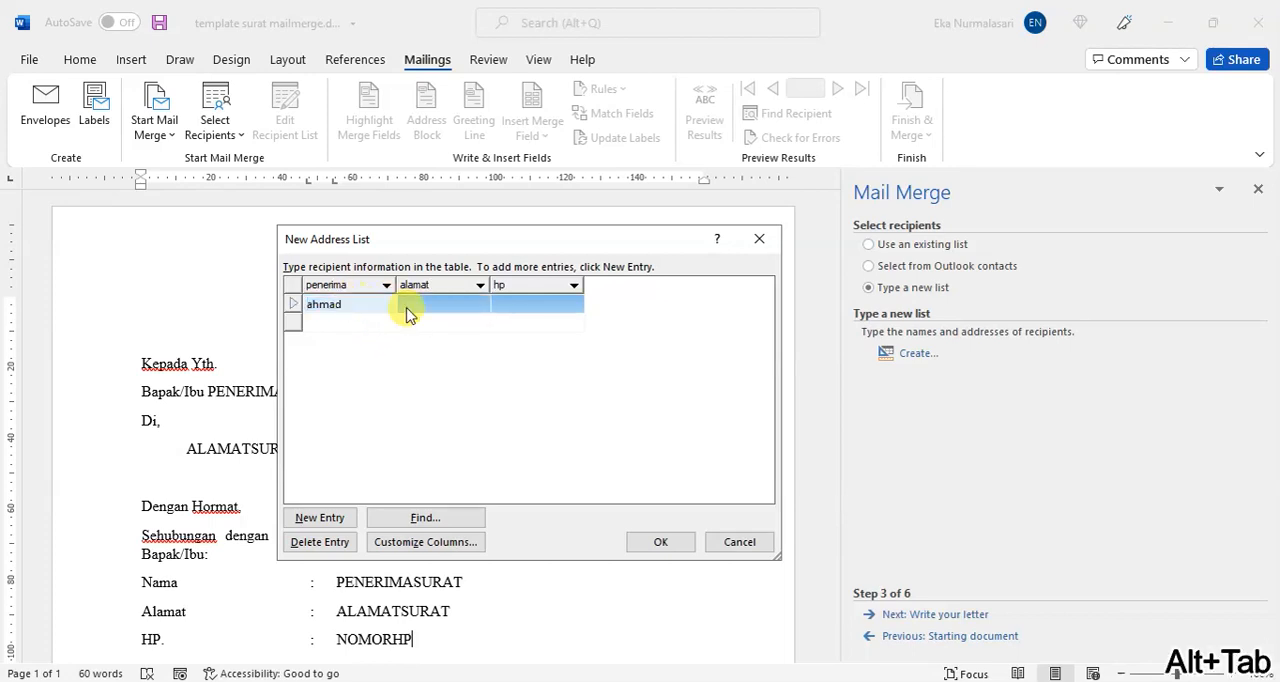
{"action": "key", "text": "Tab"}
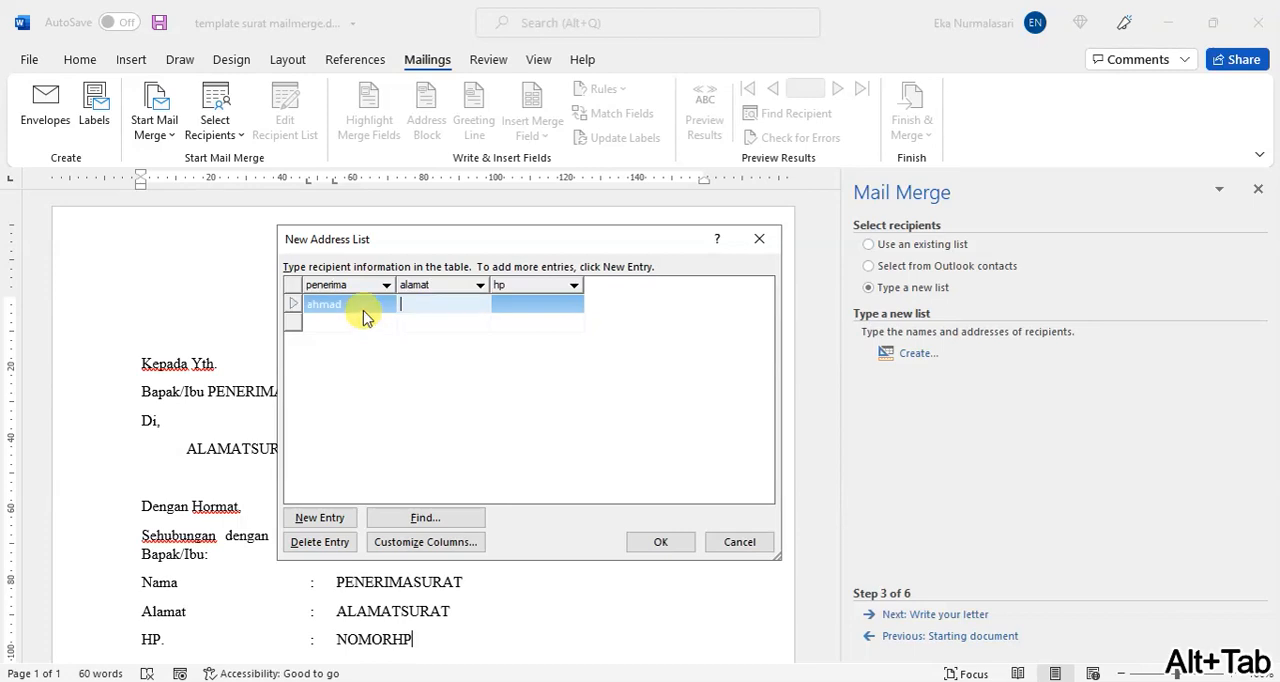
{"action": "left_click", "coordinate": [376, 307]}
{"action": "left_click", "coordinate": [409, 309]}
Step: Enter kantor direksi as the first recipient's alamat and fill in the recipient's phone number under hp
{"action": "type", "text": "kant"}
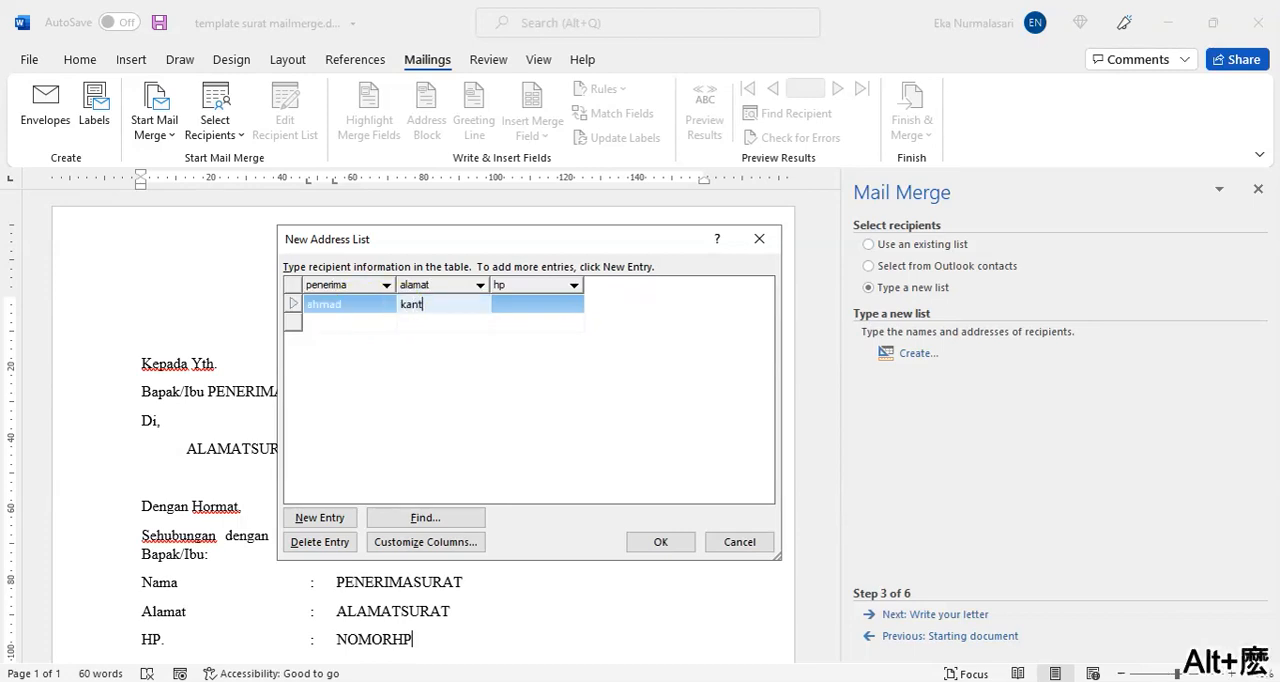
{"action": "type", "text": "or direksi"}
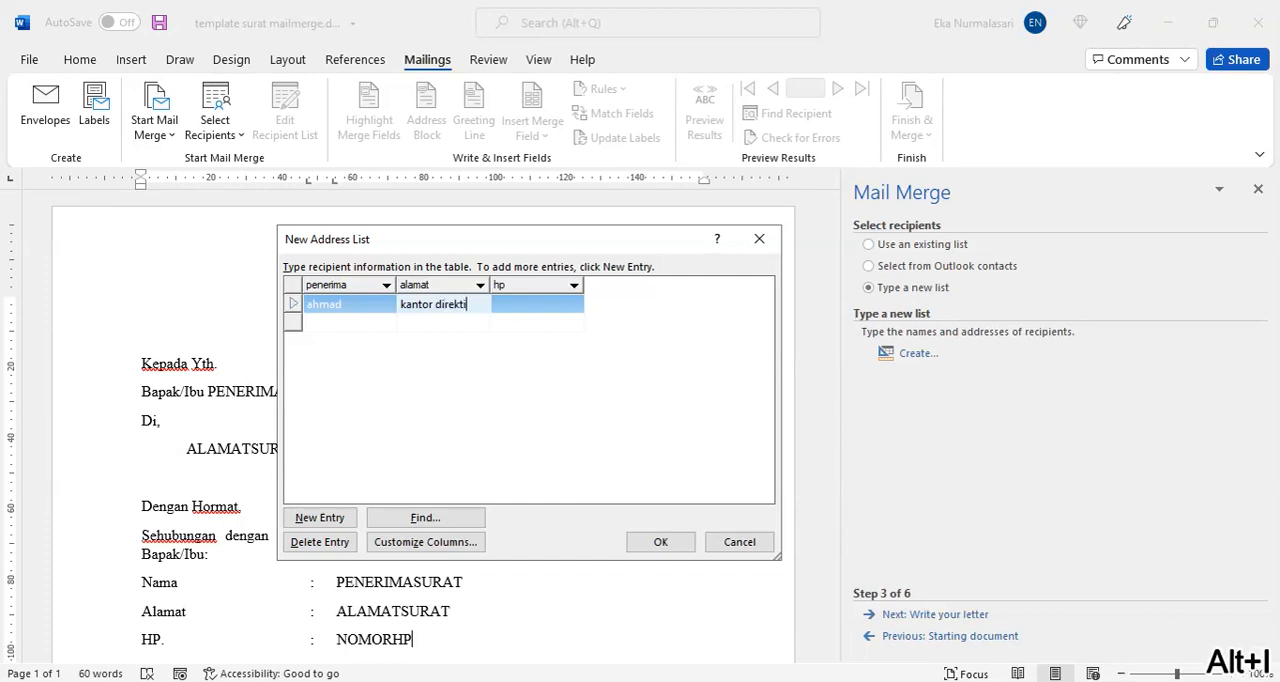
{"action": "key", "text": "Tab"}
{"action": "type", "text": "08222"}
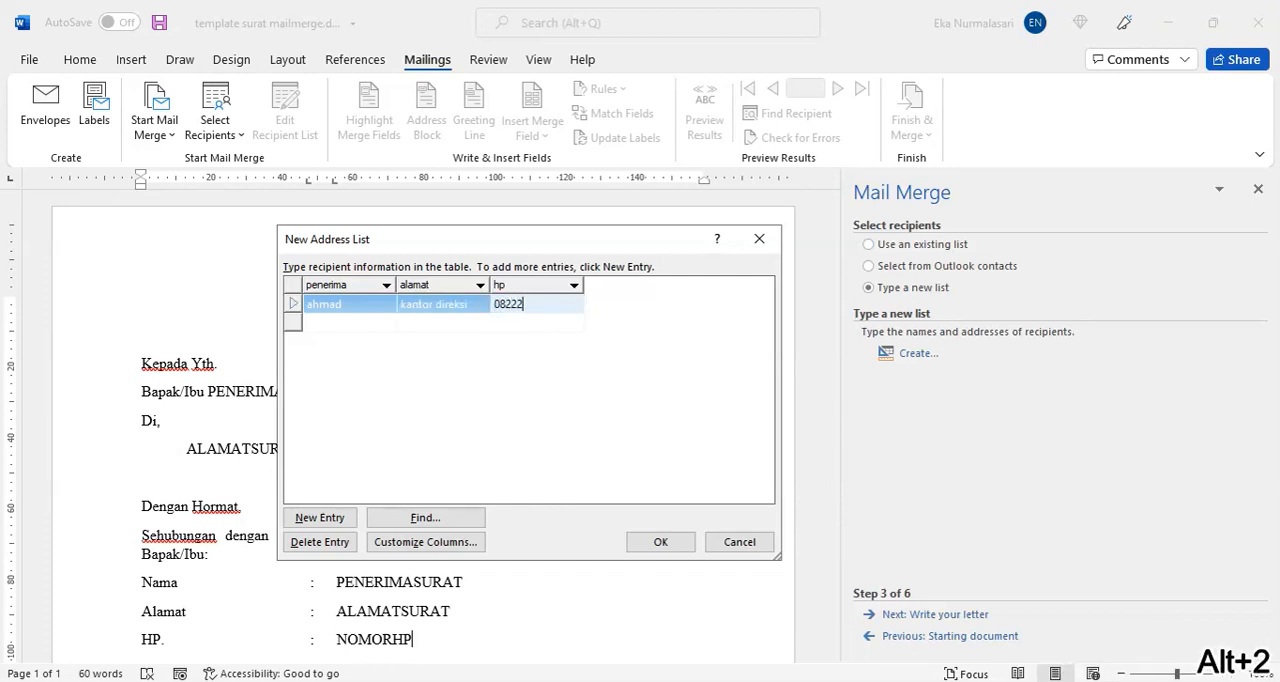
{"action": "type", "text": "222"}
Step: Fill in the second entry with the recipient's name, kantor marketing as alamat and the phone number under hp
{"action": "key", "text": "Tab"}
{"action": "type", "text": "imran"}
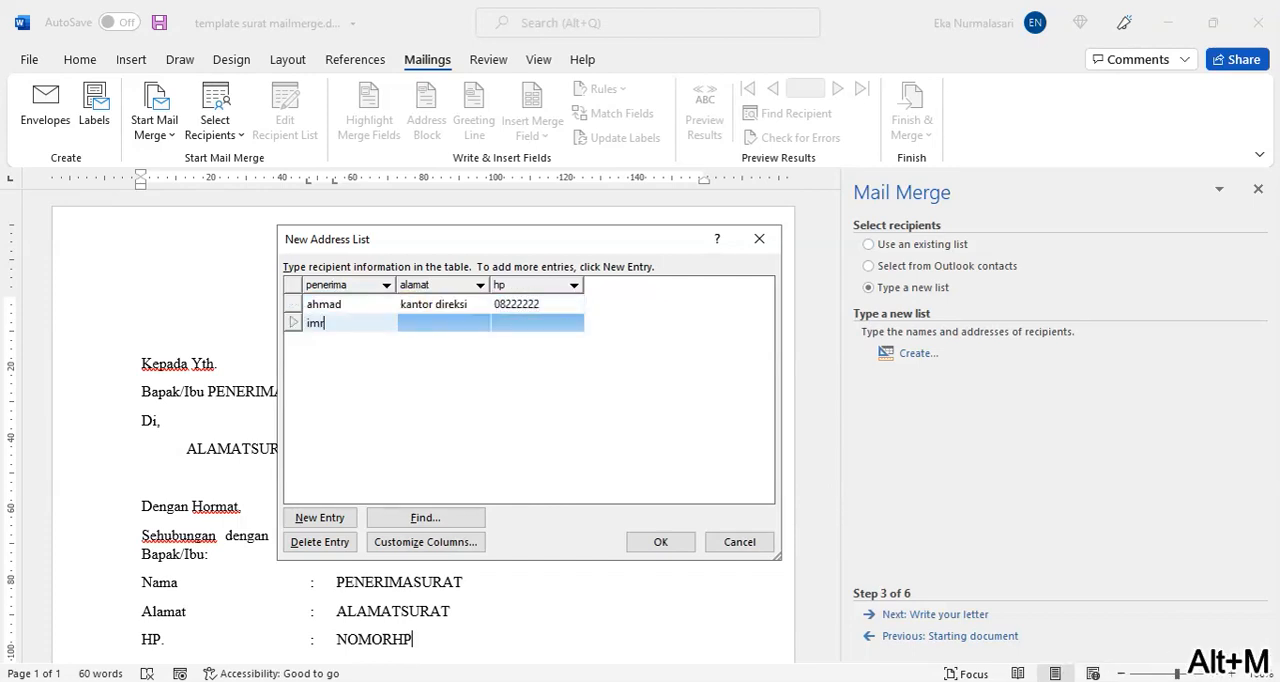
{"action": "key", "text": "Tab"}
{"action": "type", "text": "kantor marketing"}
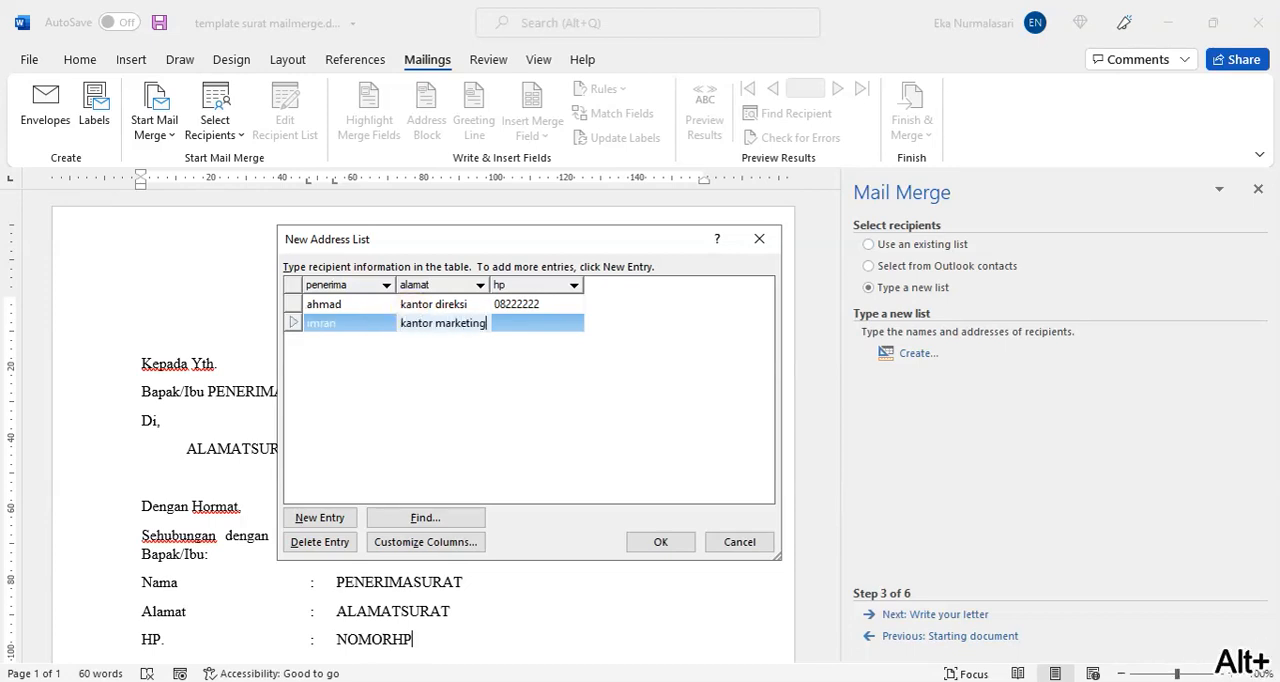
{"action": "key", "text": "Tab"}
{"action": "type", "text": "0811111"}
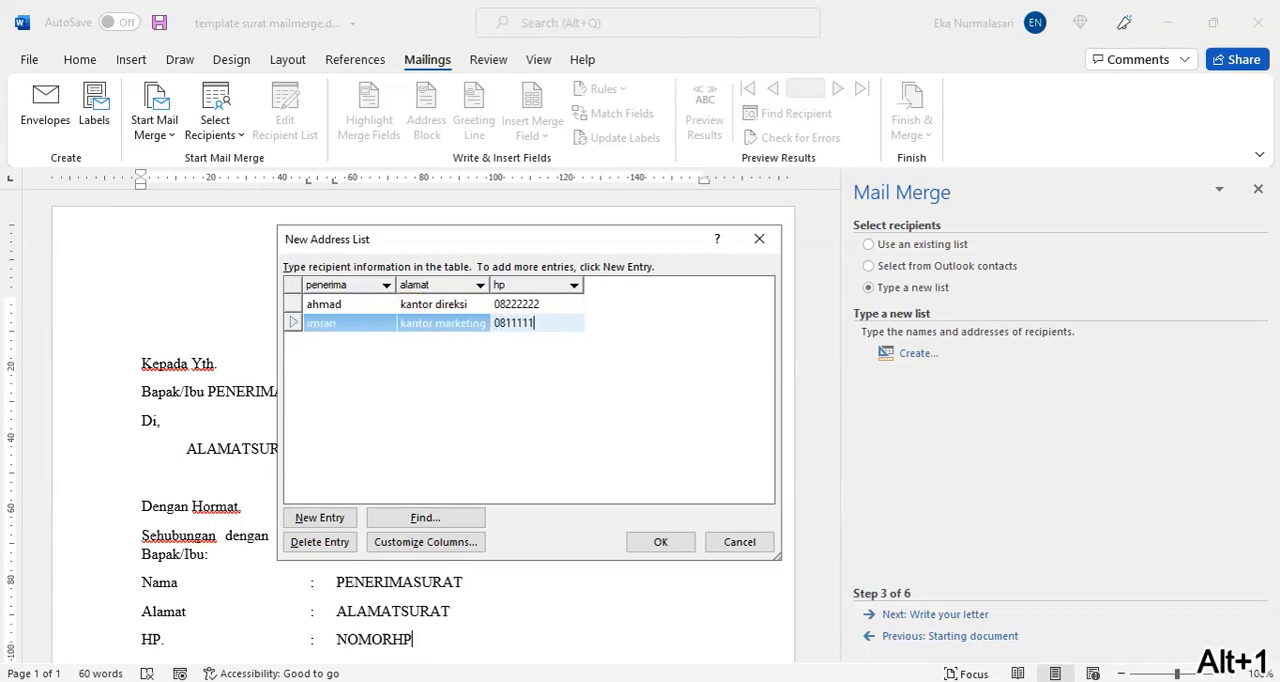
{"action": "type", "text": "1"}
Step: Add a blank third entry below the second recipient by moving on from its hp cell
{"action": "key", "text": "Tab"}
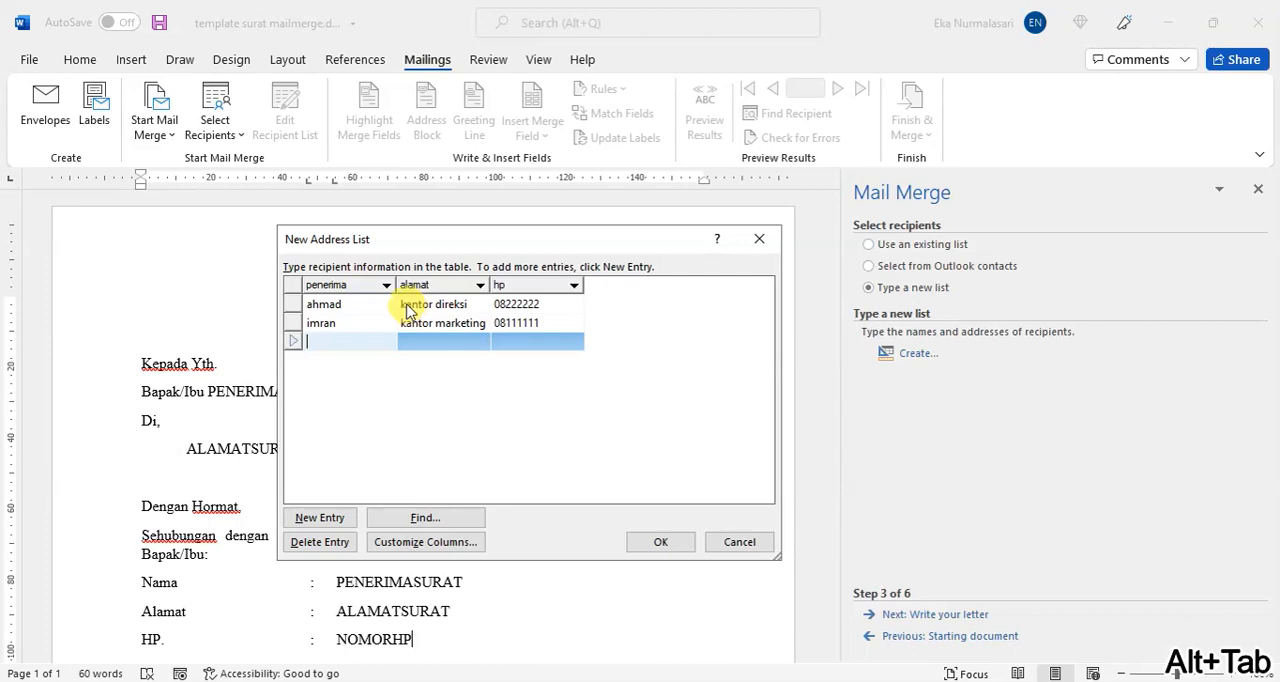
{"action": "left_click", "coordinate": [550, 322]}
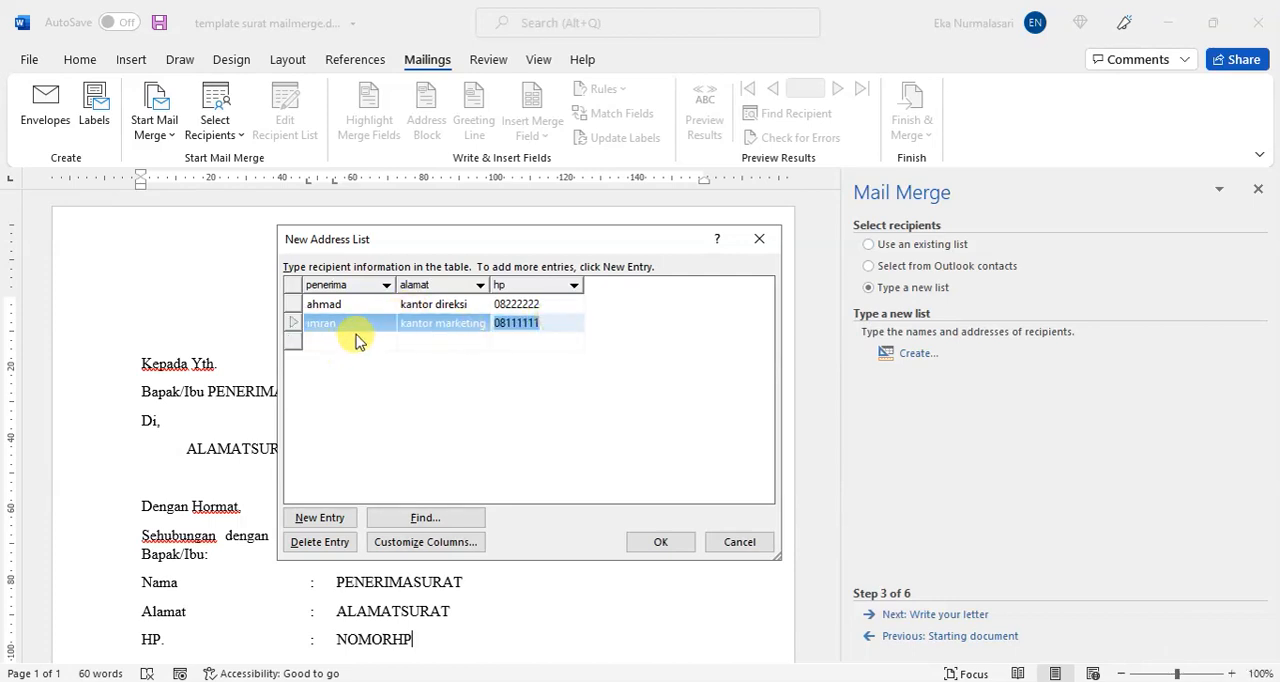
{"action": "left_click", "coordinate": [558, 325]}
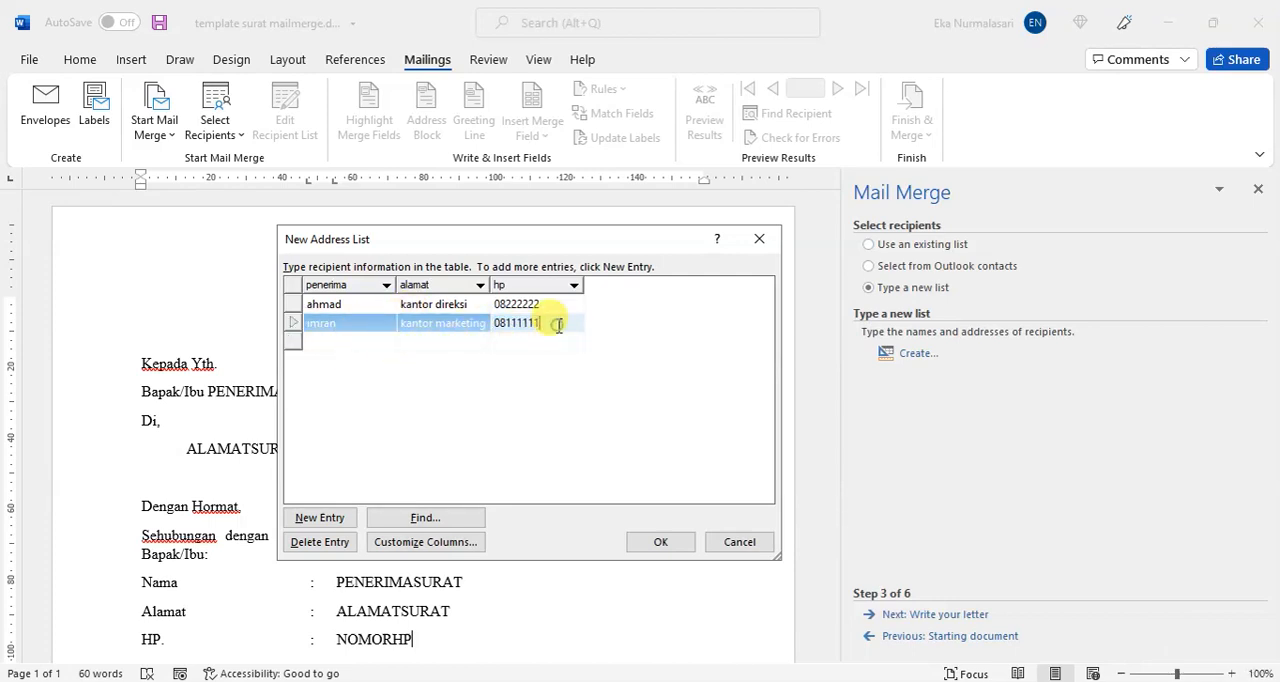
{"action": "key", "text": "alt+Tab"}
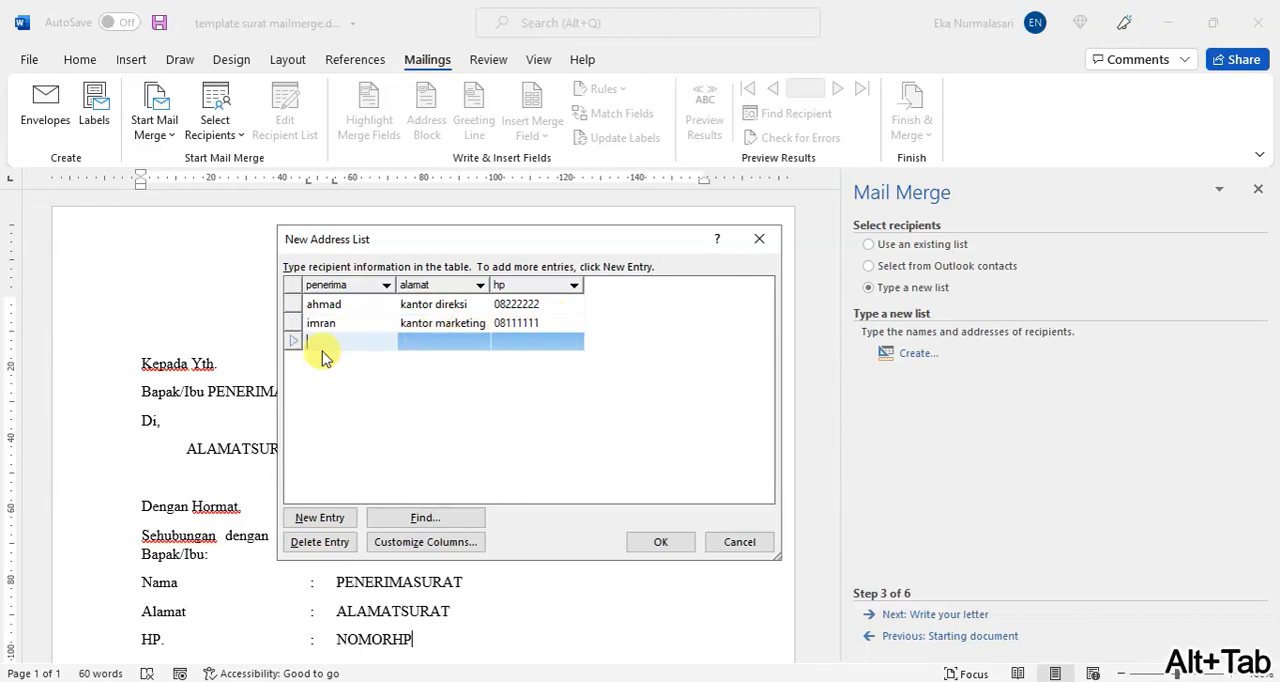
Step: Fill in the third entry with the recipient's name, kantor operasional as alamat and the phone number under hp
{"action": "type", "text": "umar"}
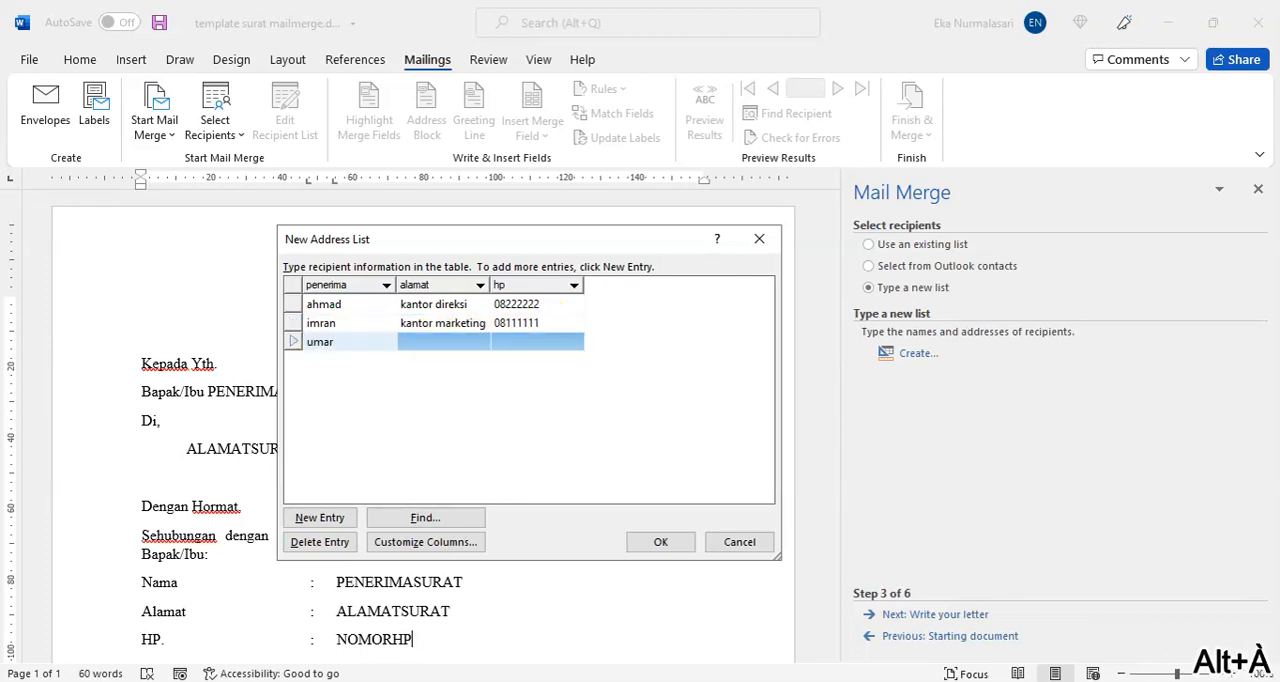
{"action": "key", "text": "BackSpace"}
{"action": "key", "text": "BackSpace"}
{"action": "type", "text": "marko"}
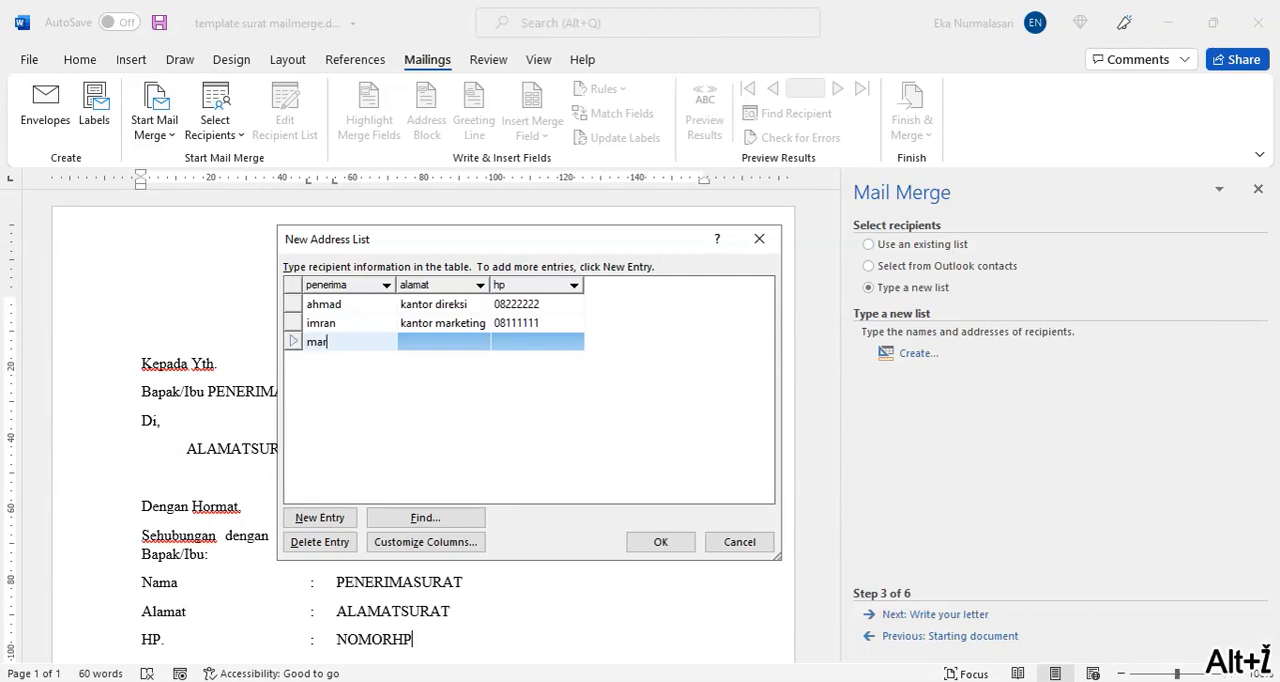
{"action": "key", "text": "Tab"}
{"action": "type", "text": "kantor"}
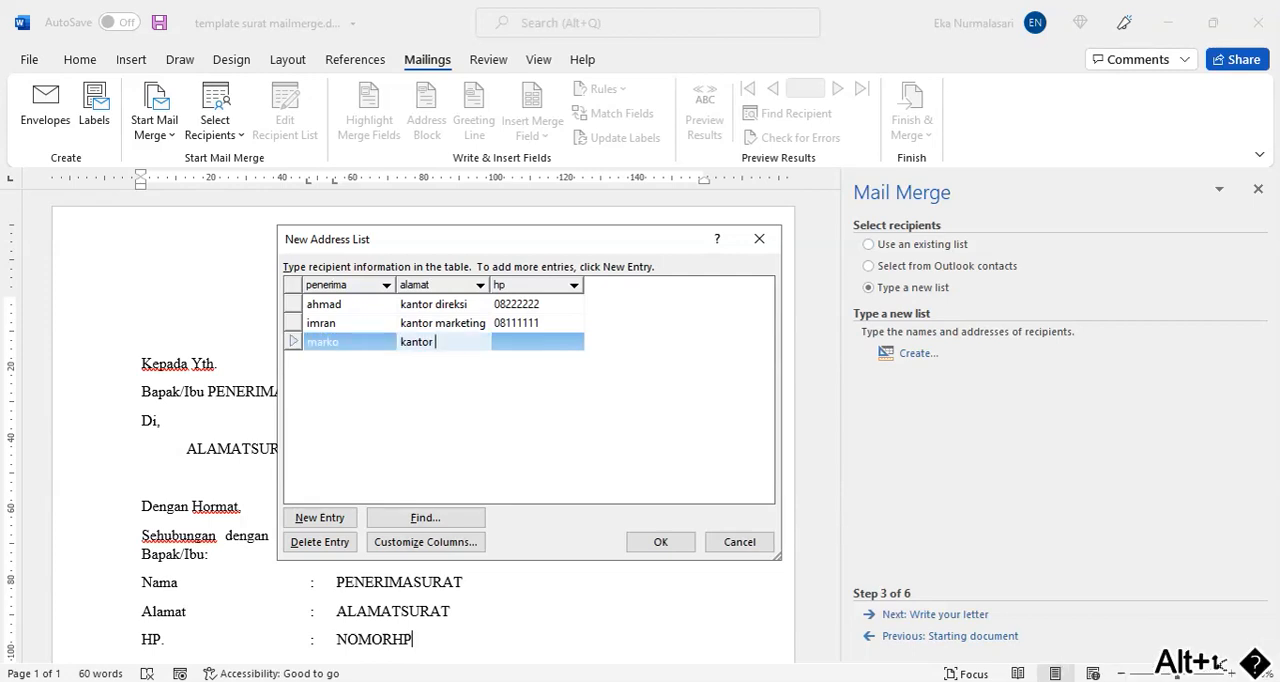
{"action": "type", "text": "persiasional"}
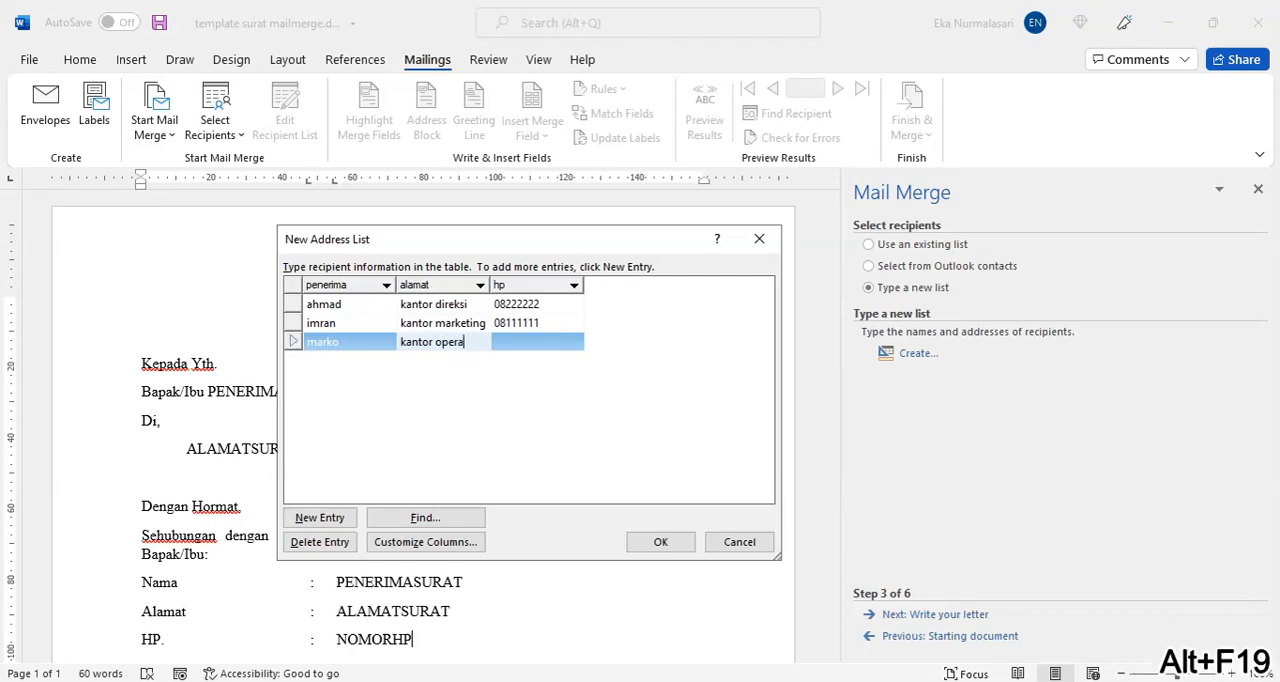
{"action": "key", "text": "Tab"}
{"action": "type", "text": "0"}
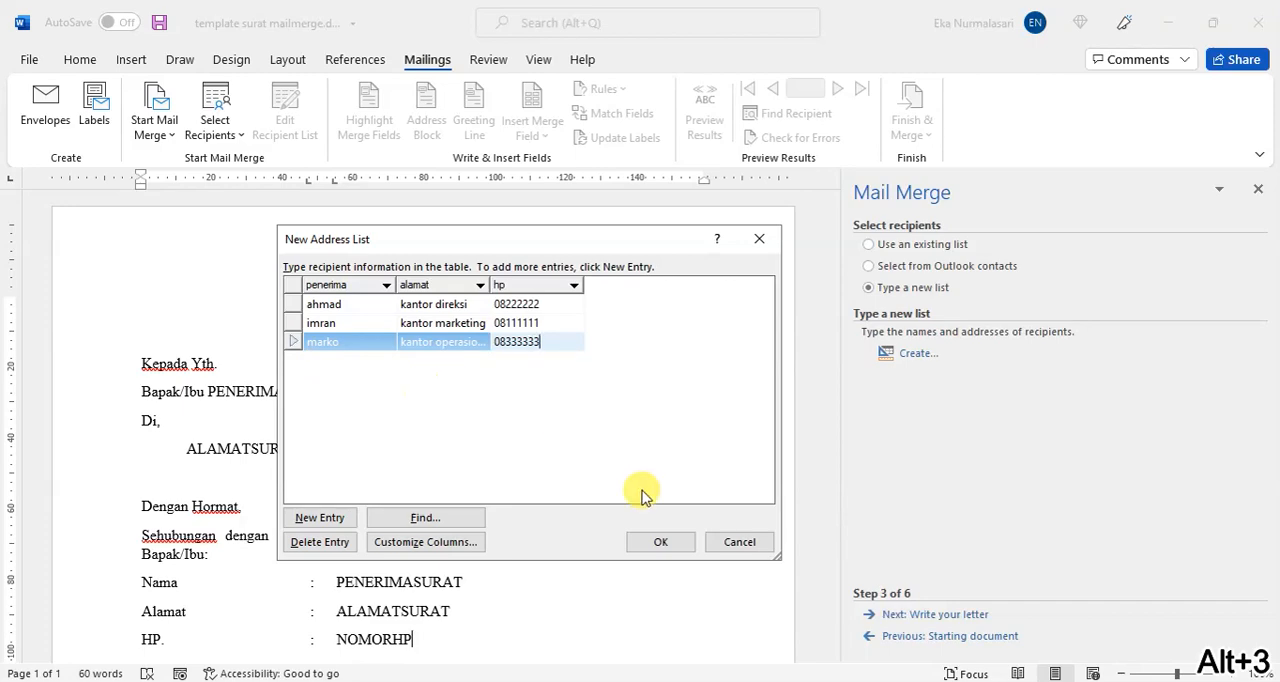
Step: Save the address list as data111 in My Data Sources and accept all its entries as merge recipients
{"action": "left_click", "coordinate": [684, 541]}
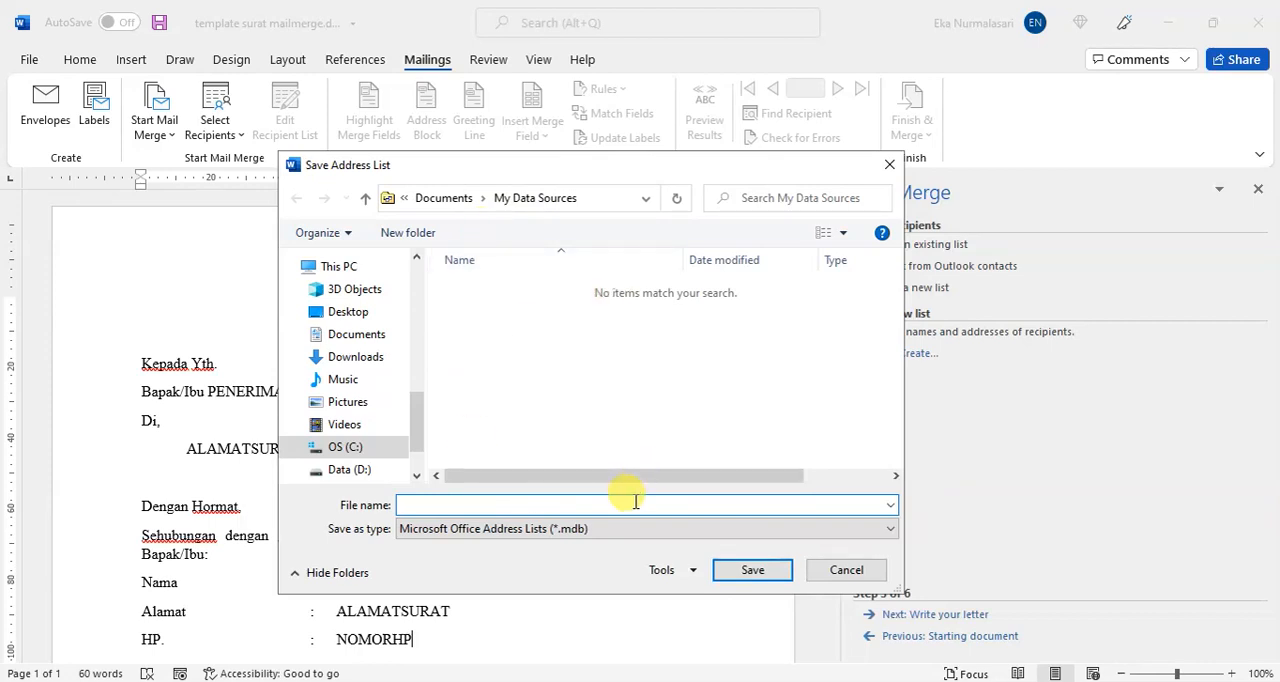
{"action": "type", "text": "DAT"}
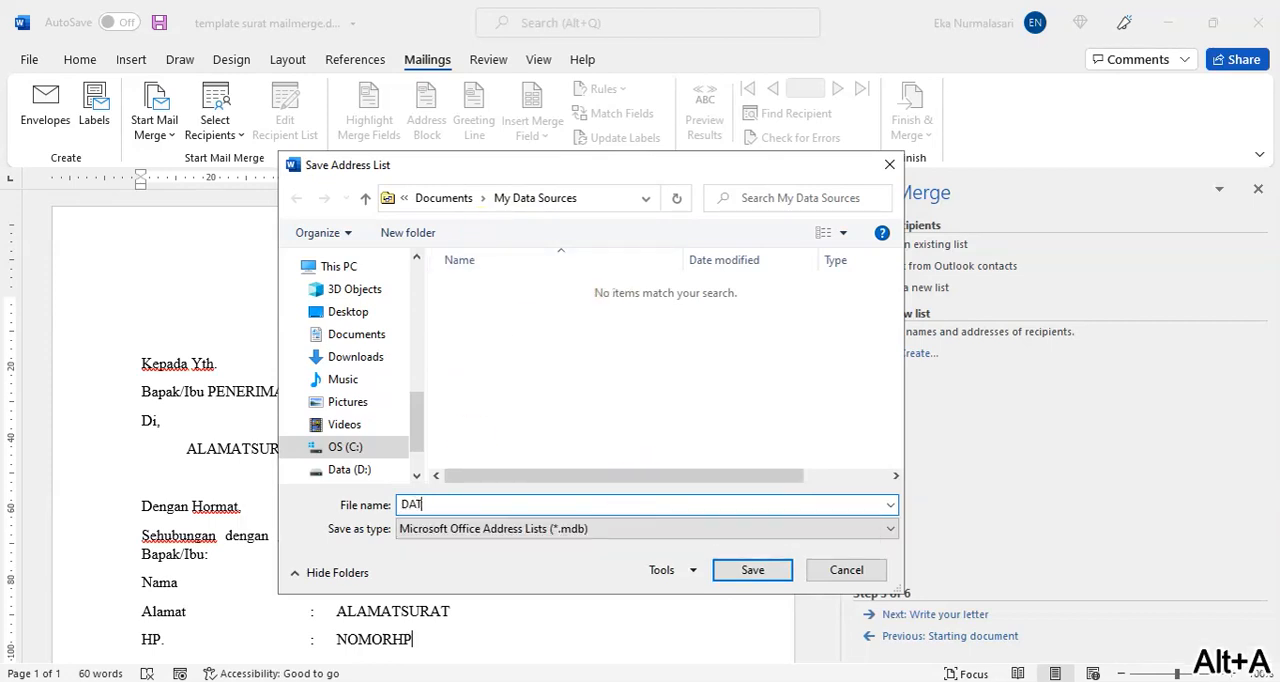
{"action": "type", "text": "A"}
{"action": "key", "text": "BackSpace"}
{"action": "key", "text": "BackSpace"}
{"action": "key", "text": "BackSpace"}
{"action": "key", "text": "BackSpace"}
{"action": "type", "text": "datan"}
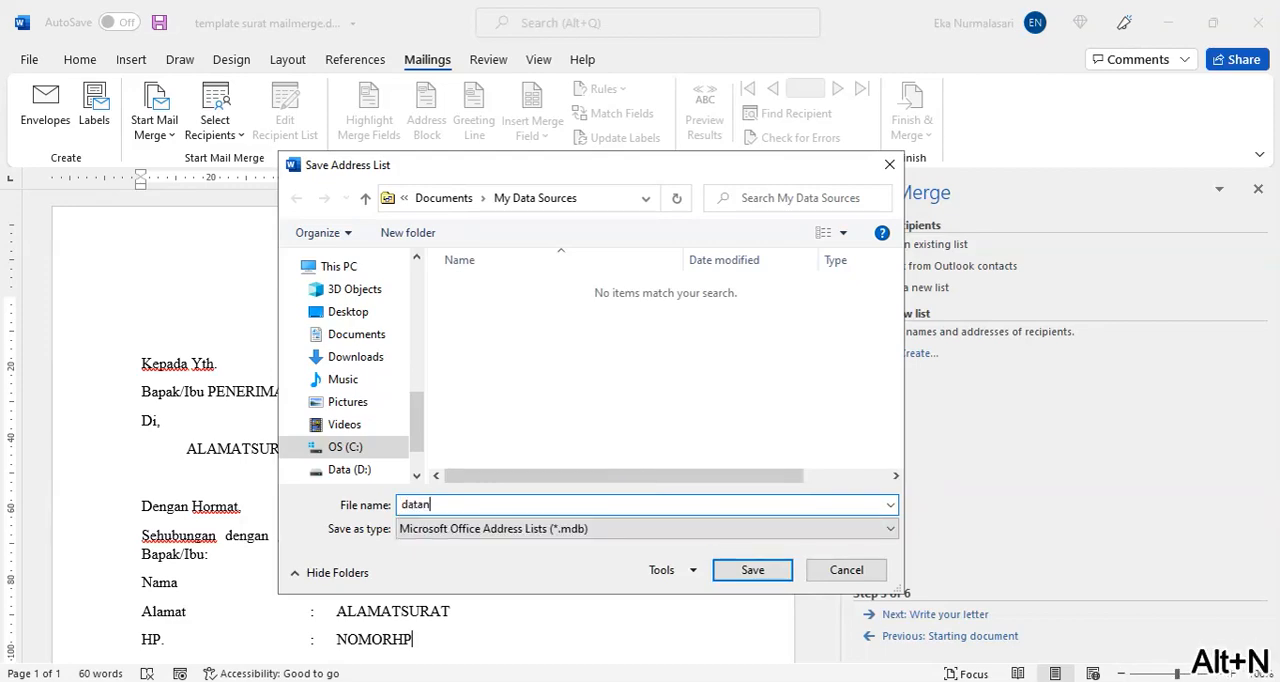
{"action": "key", "text": "BackSpace"}
{"action": "type", "text": "111"}
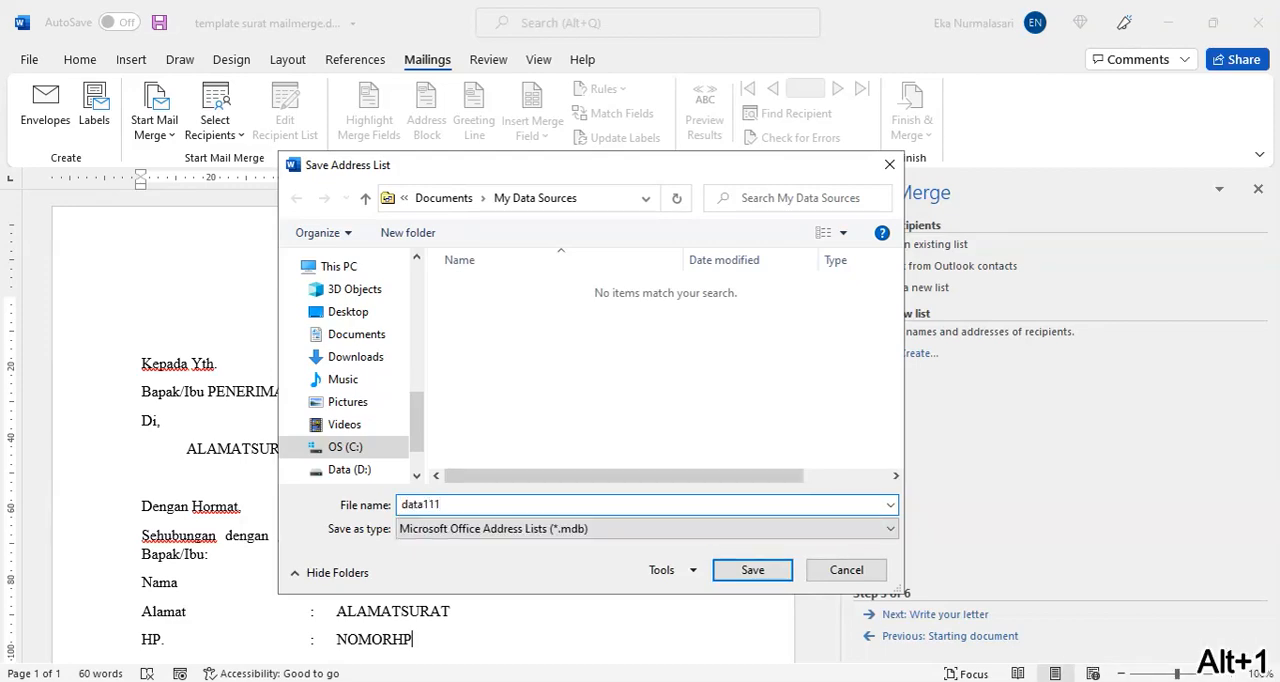
{"action": "left_click", "coordinate": [745, 572]}
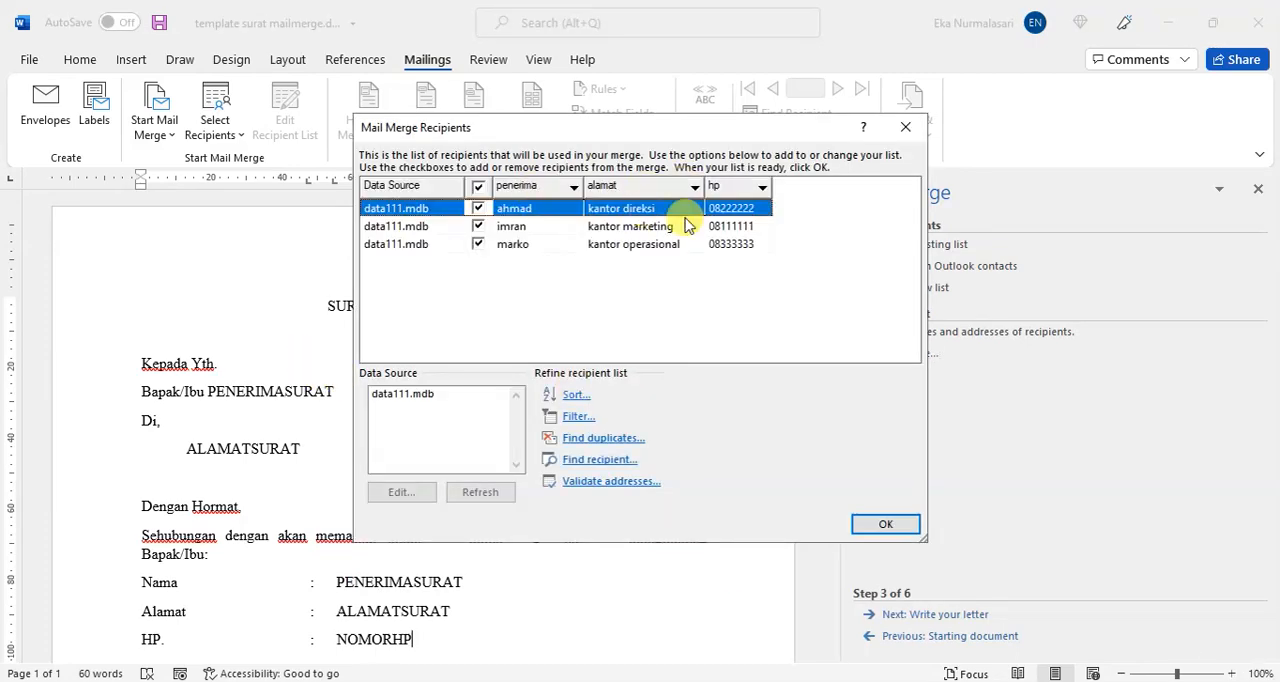
{"action": "left_click", "coordinate": [878, 518]}
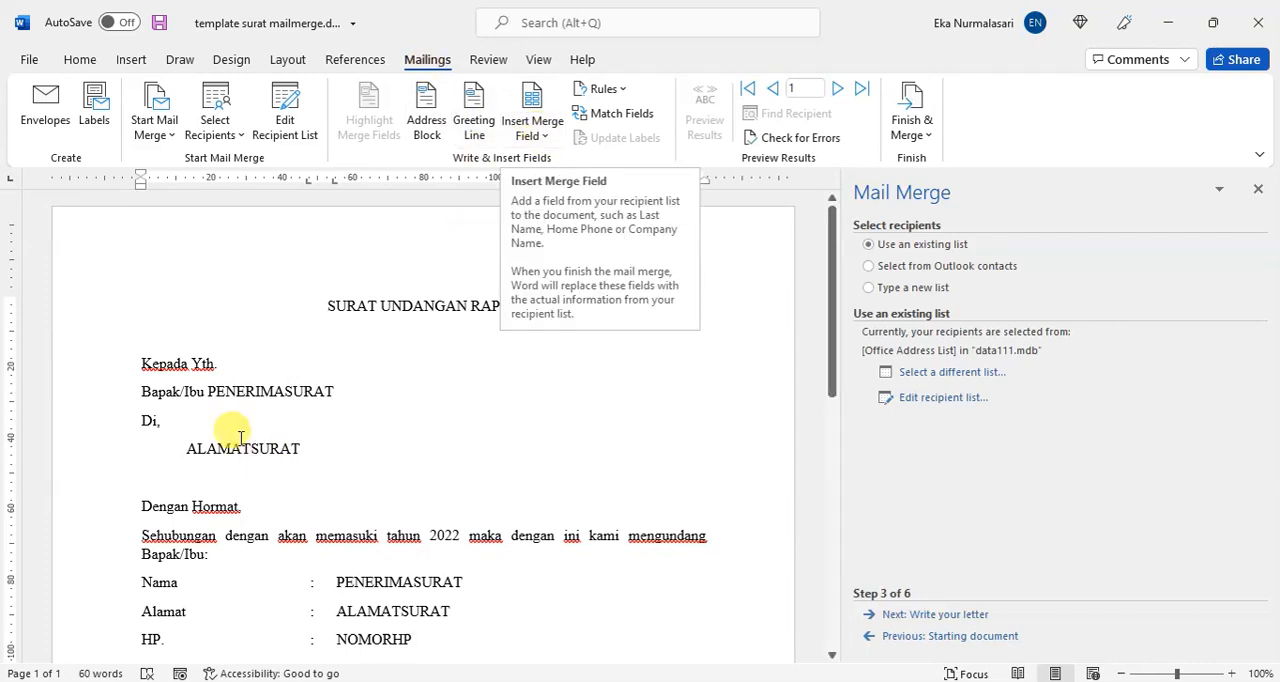
Step: Replace the PENERIMASURAT placeholder after Bapak/Ibu with the penerima merge field
{"action": "double_click", "coordinate": [251, 394]}
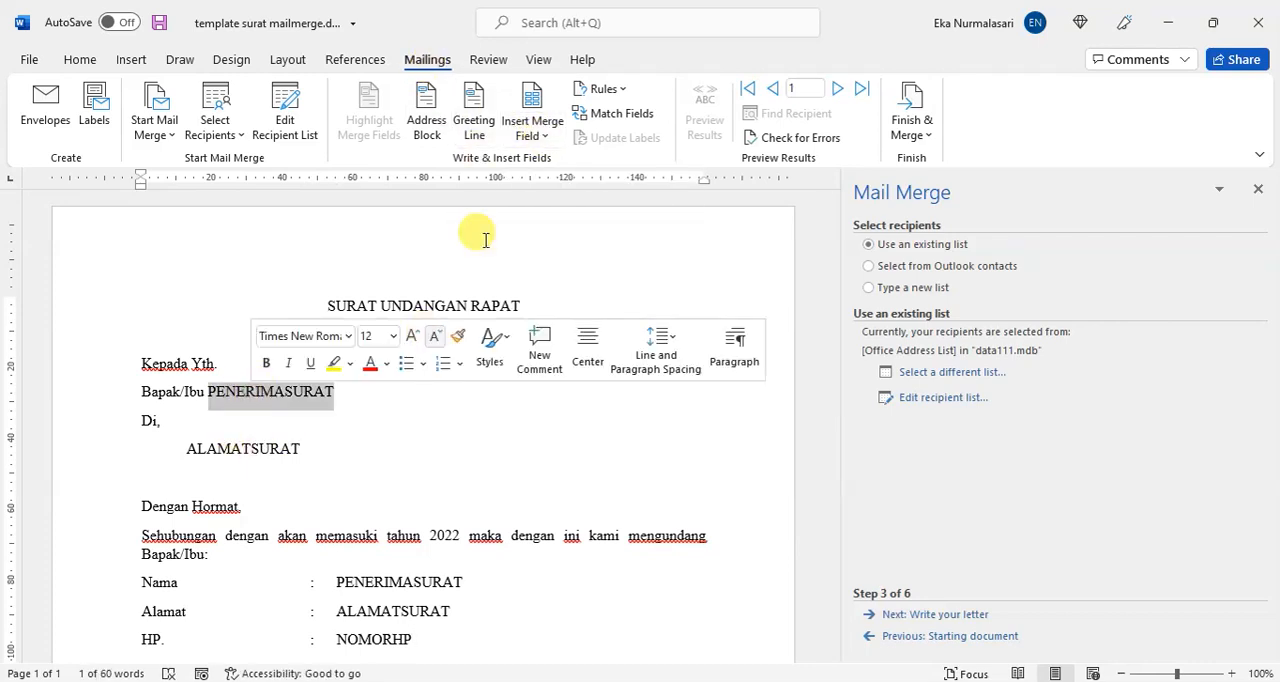
{"action": "left_click", "coordinate": [540, 140]}
{"action": "left_click", "coordinate": [549, 163]}
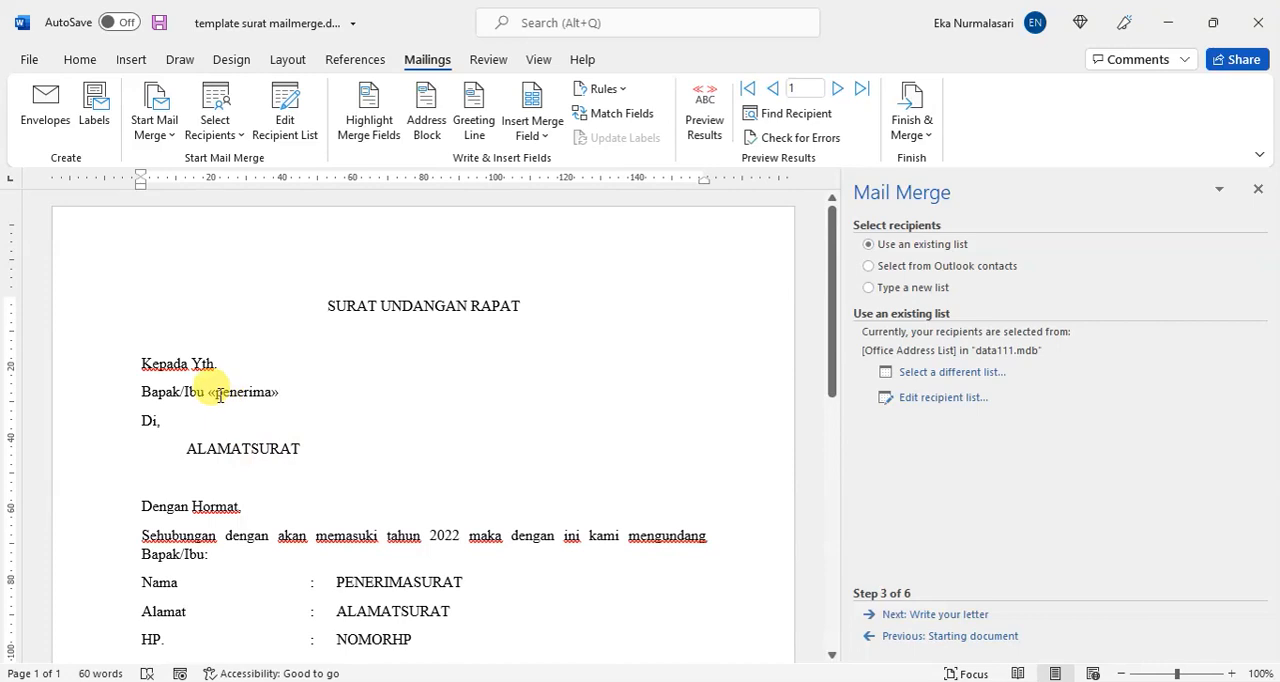
{"action": "left_click", "coordinate": [220, 395]}
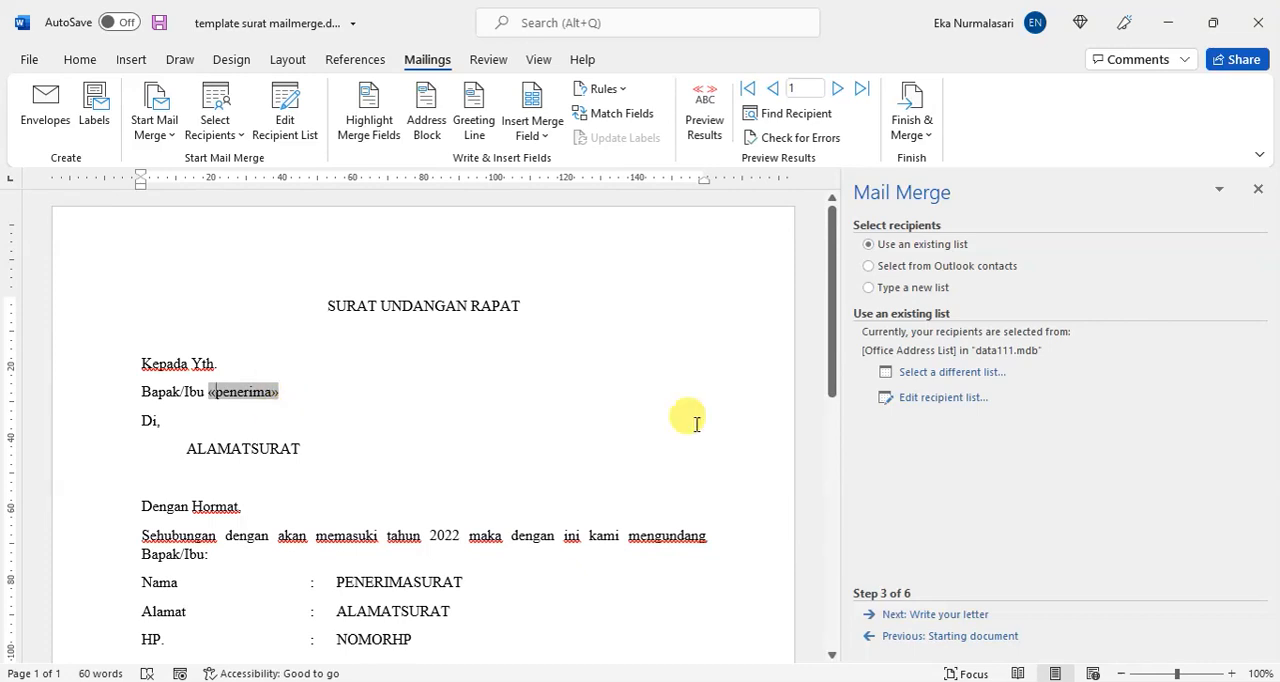
Step: Replace the ALAMATSURAT placeholder below Di, with the alamat merge field
{"action": "left_click", "coordinate": [252, 450]}
{"action": "double_click", "coordinate": [246, 447]}
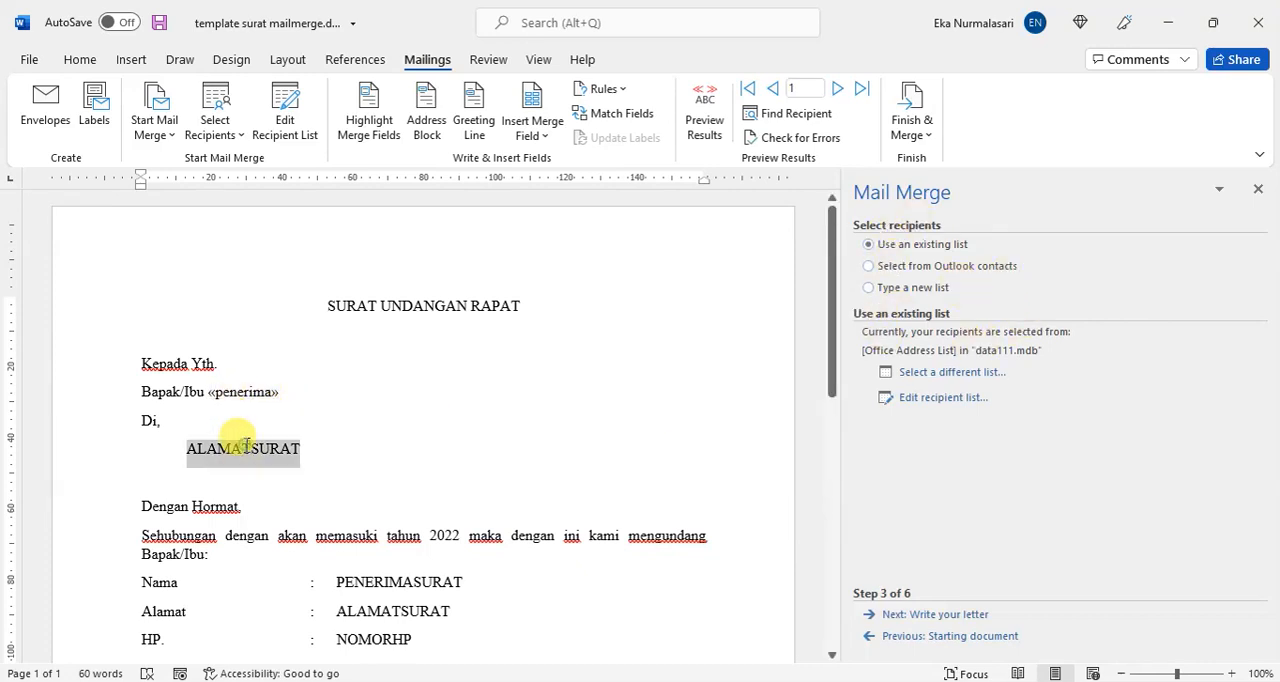
{"action": "left_click", "coordinate": [537, 140]}
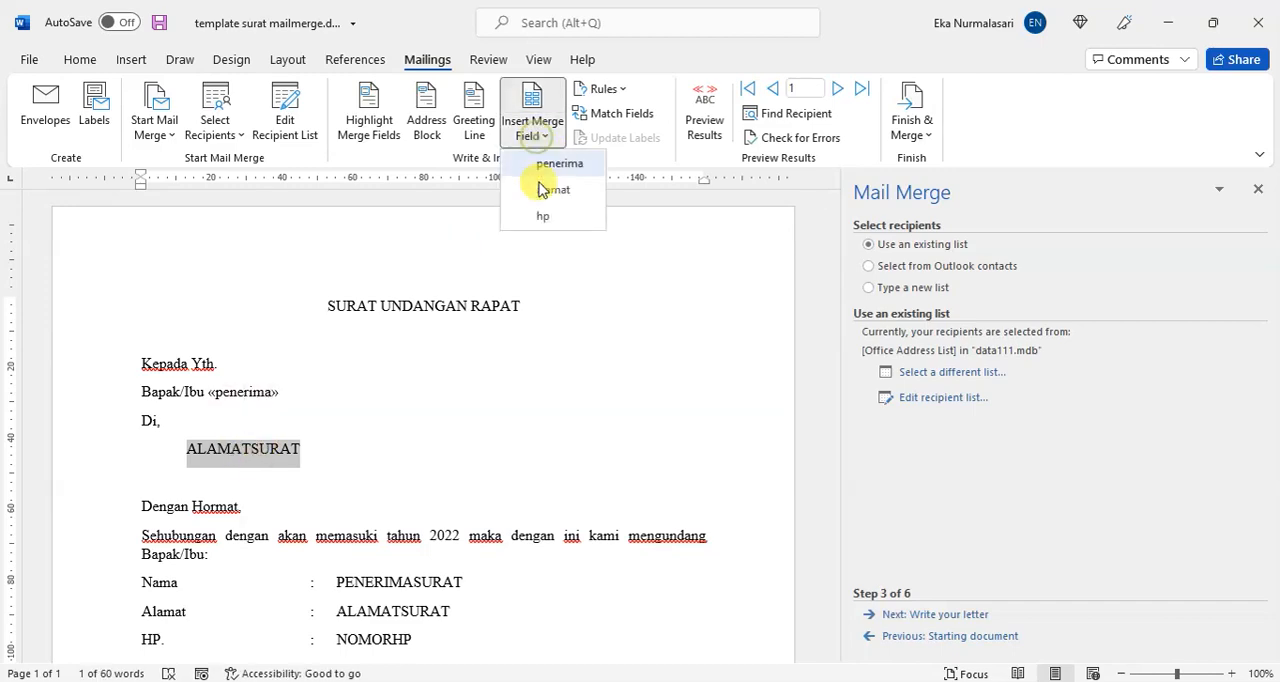
{"action": "left_click", "coordinate": [549, 190]}
Step: Replace the placeholders on the Nama and Alamat lines with the penerima and alamat merge fields
{"action": "scroll", "coordinate": [402, 452], "scroll_direction": "down", "scroll_amount": 2}
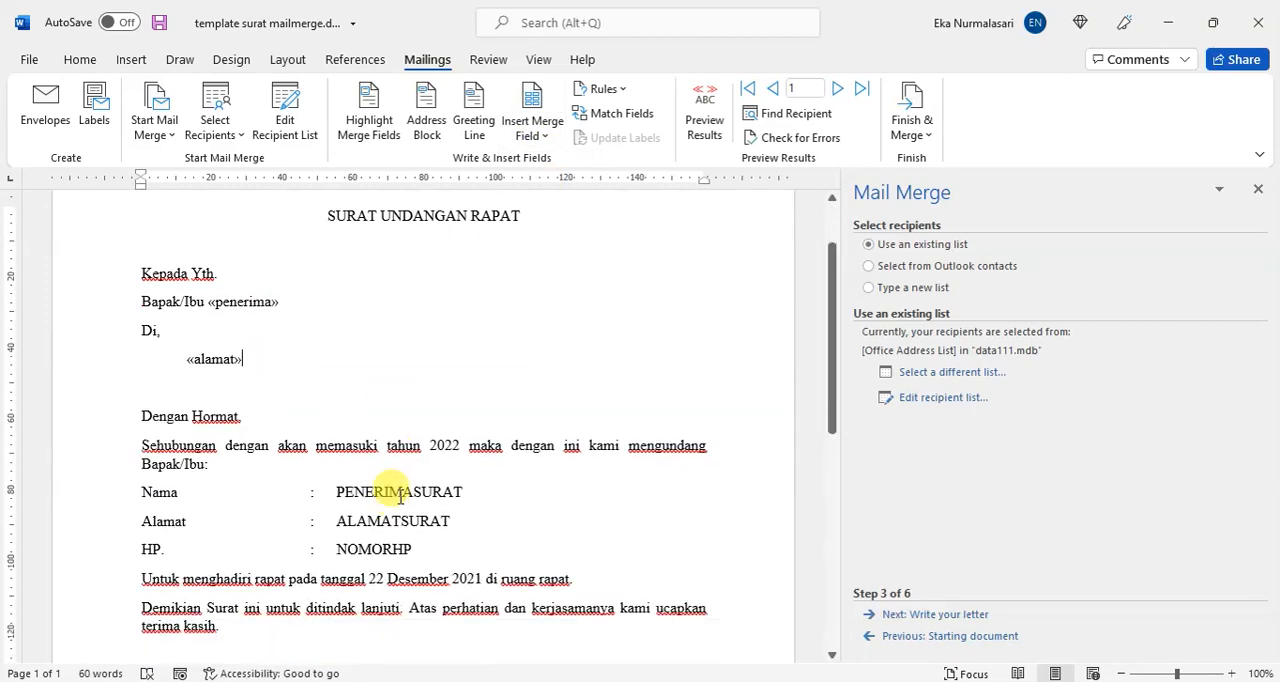
{"action": "double_click", "coordinate": [397, 491]}
{"action": "left_click", "coordinate": [533, 132]}
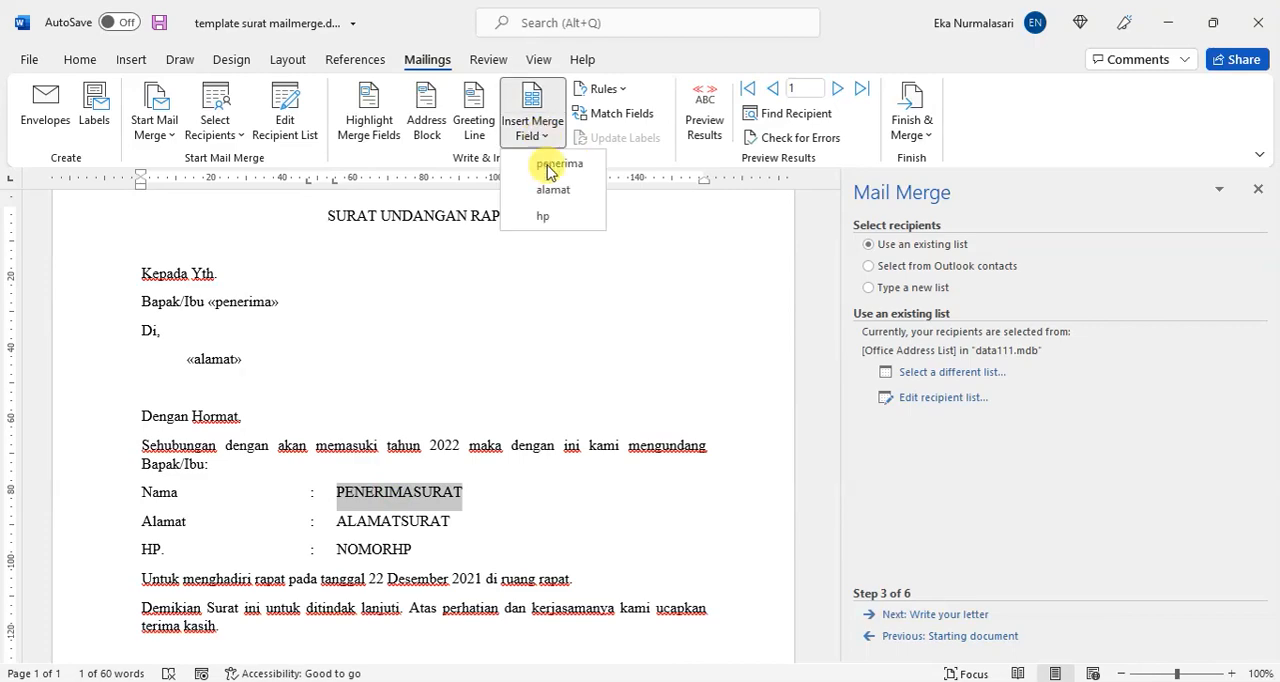
{"action": "left_click", "coordinate": [551, 165]}
{"action": "double_click", "coordinate": [408, 521]}
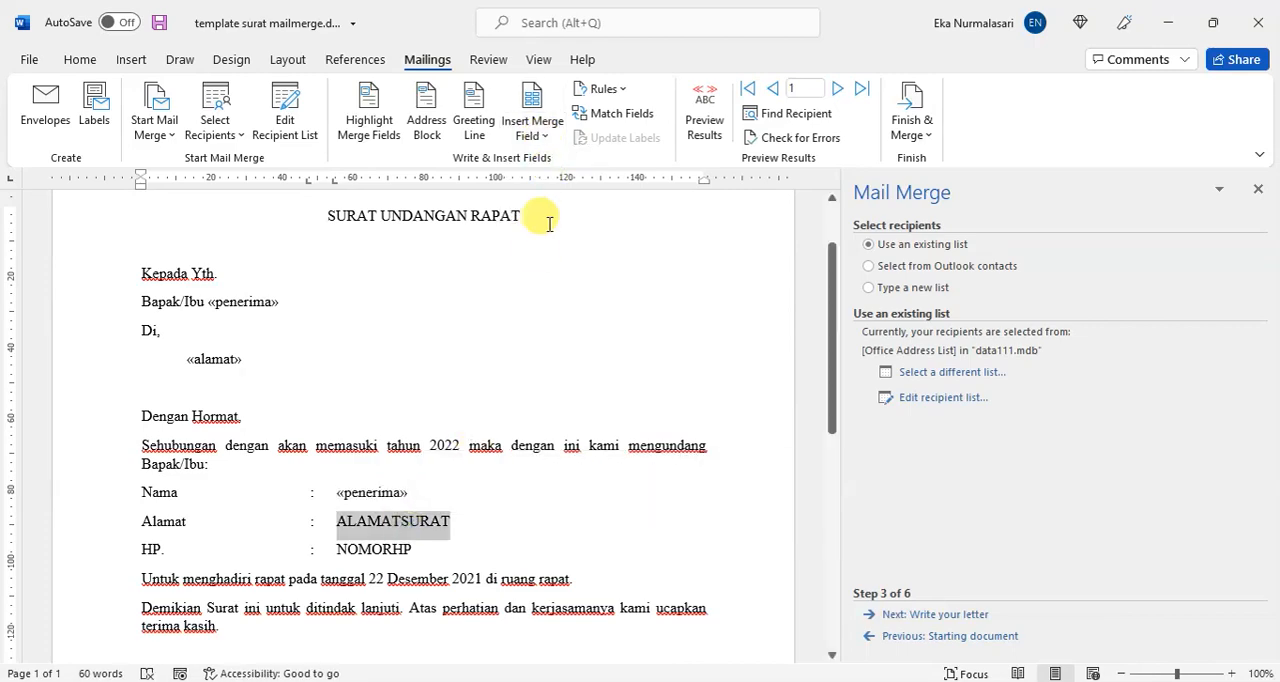
{"action": "left_click", "coordinate": [540, 143]}
{"action": "left_click", "coordinate": [551, 187]}
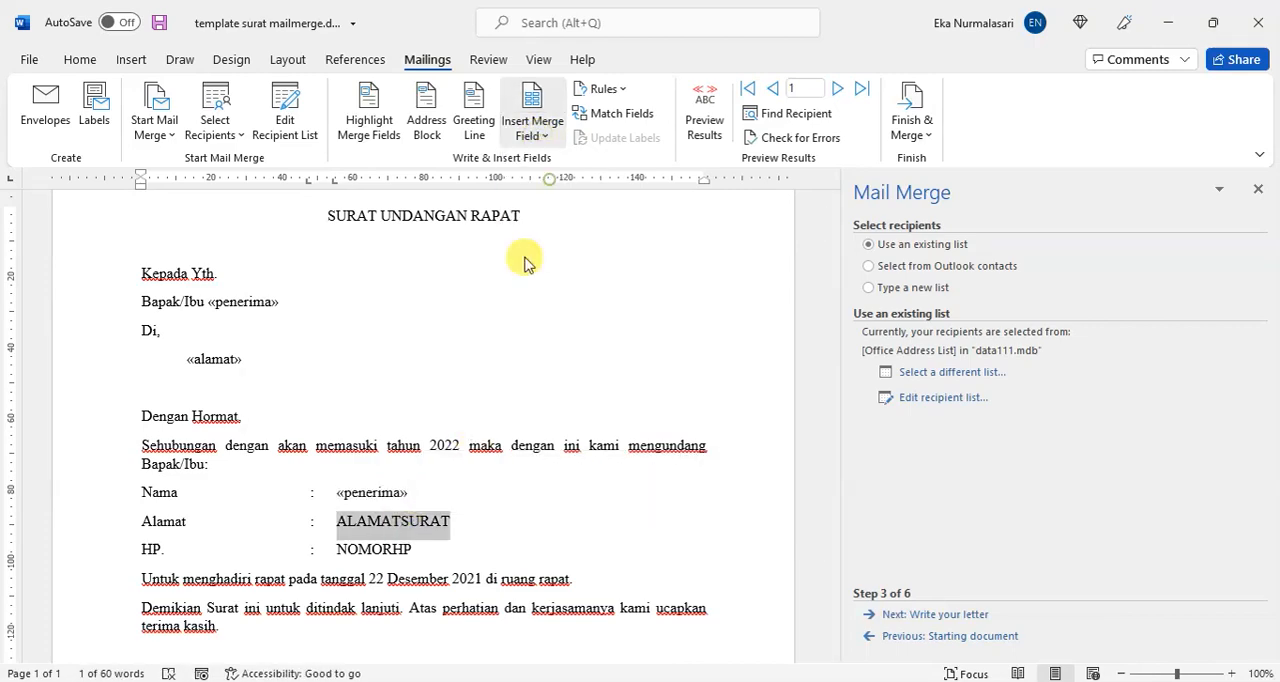
Step: Replace the NOMORHP placeholder on the HP. line with the hp merge field
{"action": "double_click", "coordinate": [393, 551]}
{"action": "left_click", "coordinate": [531, 138]}
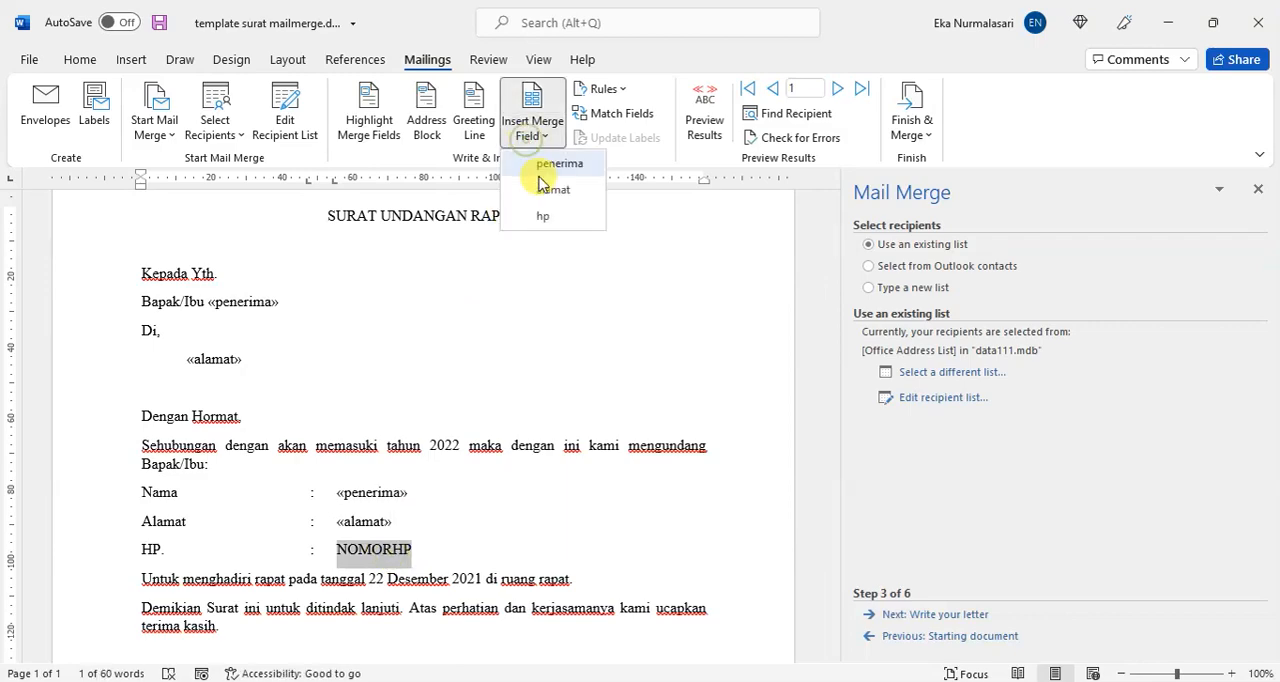
{"action": "left_click", "coordinate": [546, 215]}
Step: Preview the merge results in the letter and check the recipient name and address below Kepada Yth
{"action": "scroll", "coordinate": [467, 495], "scroll_direction": "up", "scroll_amount": 2}
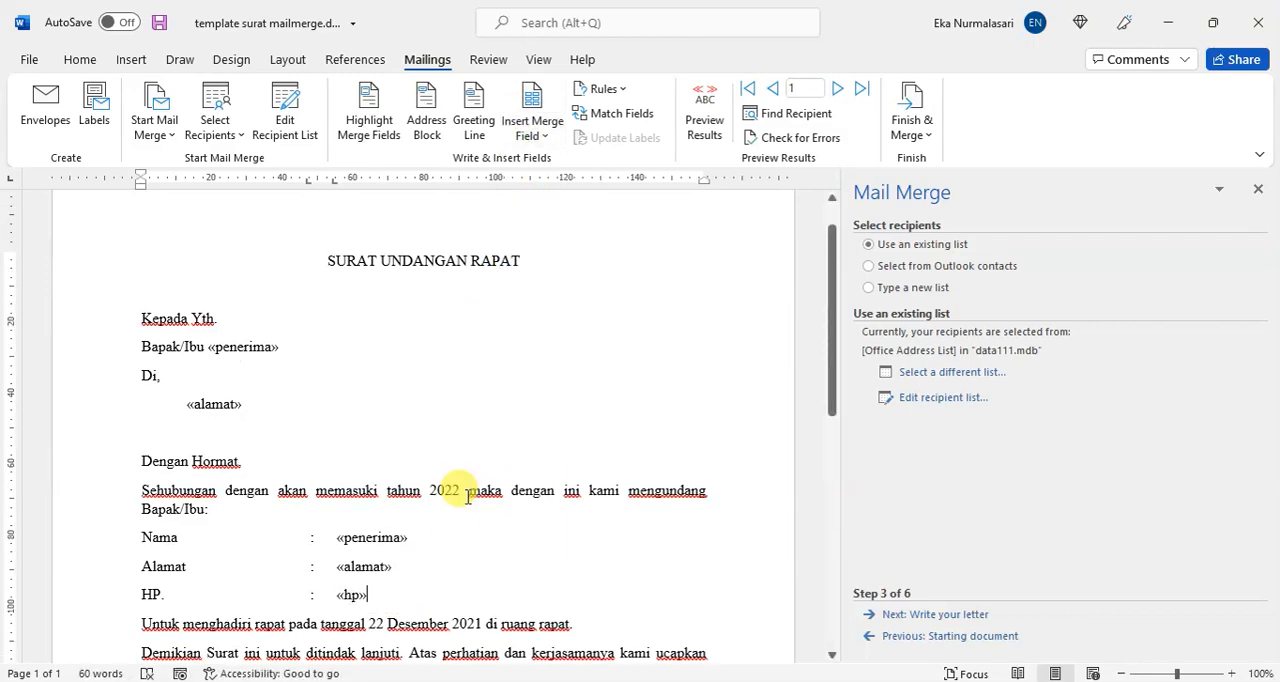
{"action": "left_click", "coordinate": [710, 122]}
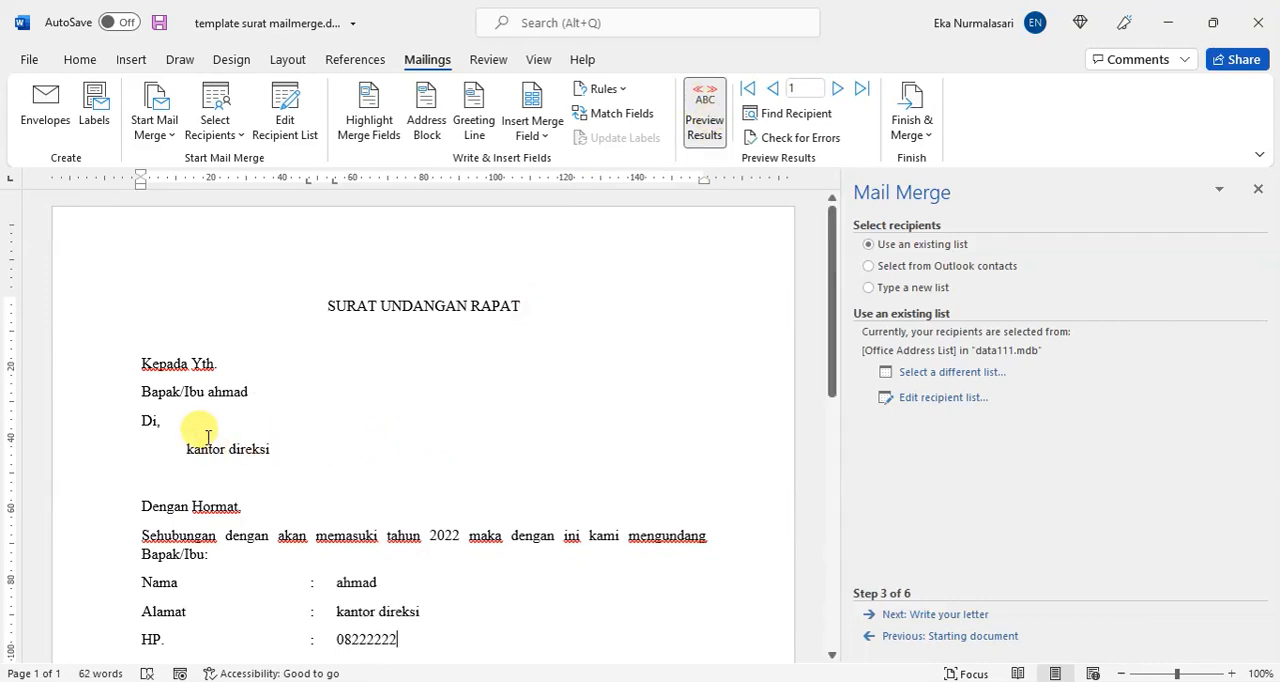
{"action": "double_click", "coordinate": [224, 389]}
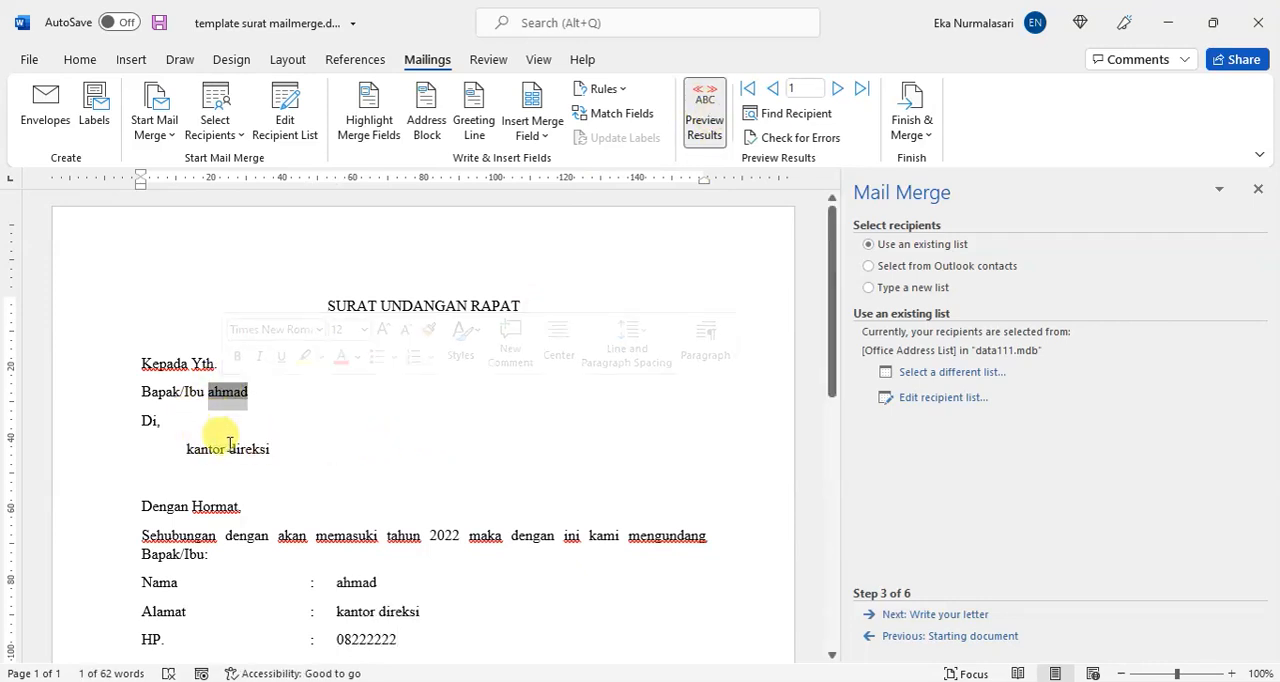
{"action": "double_click", "coordinate": [236, 448]}
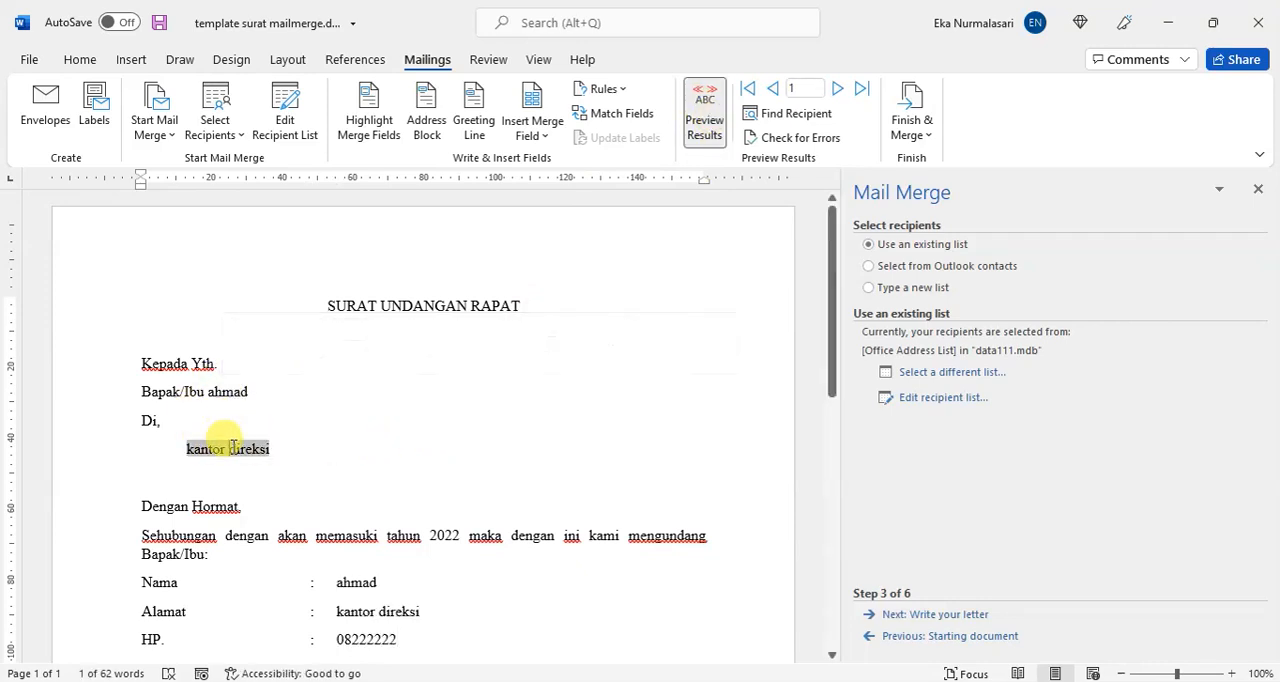
Step: Make the merged recipient name after Bapak/Ibu and the address below Di, bold
{"action": "double_click", "coordinate": [224, 392]}
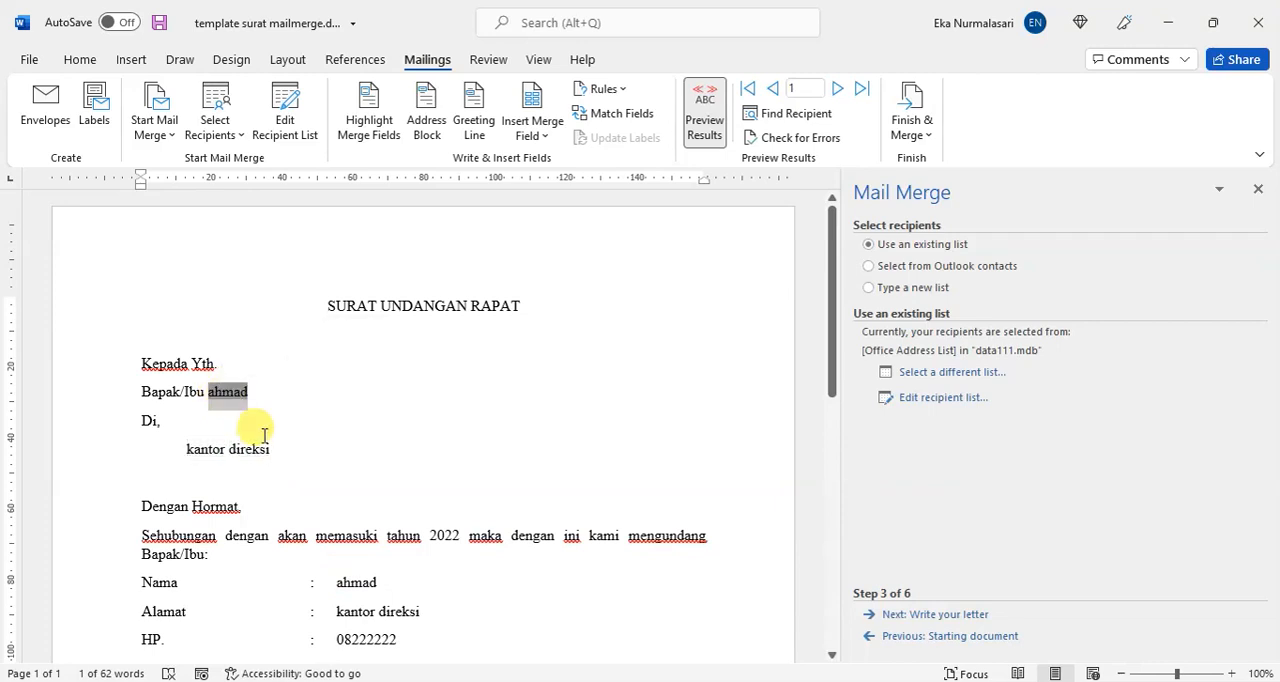
{"action": "key", "text": "ctrl+alt+b"}
{"action": "left_click", "coordinate": [221, 447]}
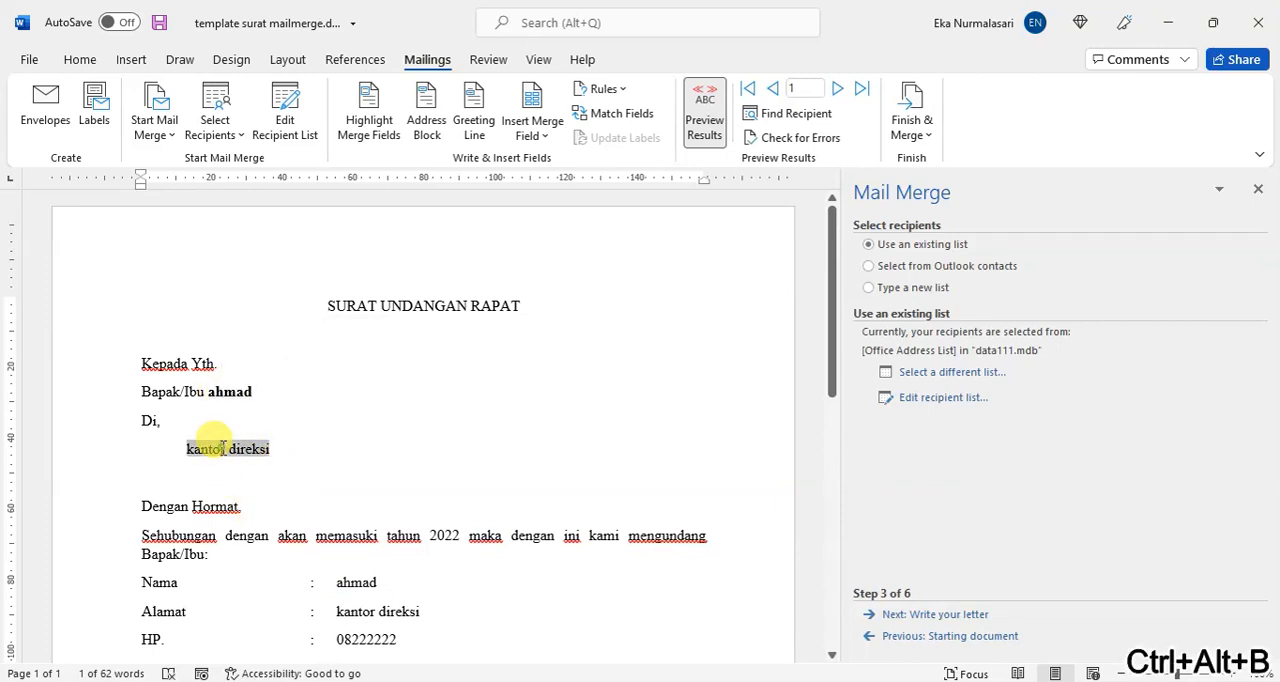
{"action": "double_click", "coordinate": [221, 447]}
{"action": "key", "text": "ctrl+alt+v"}
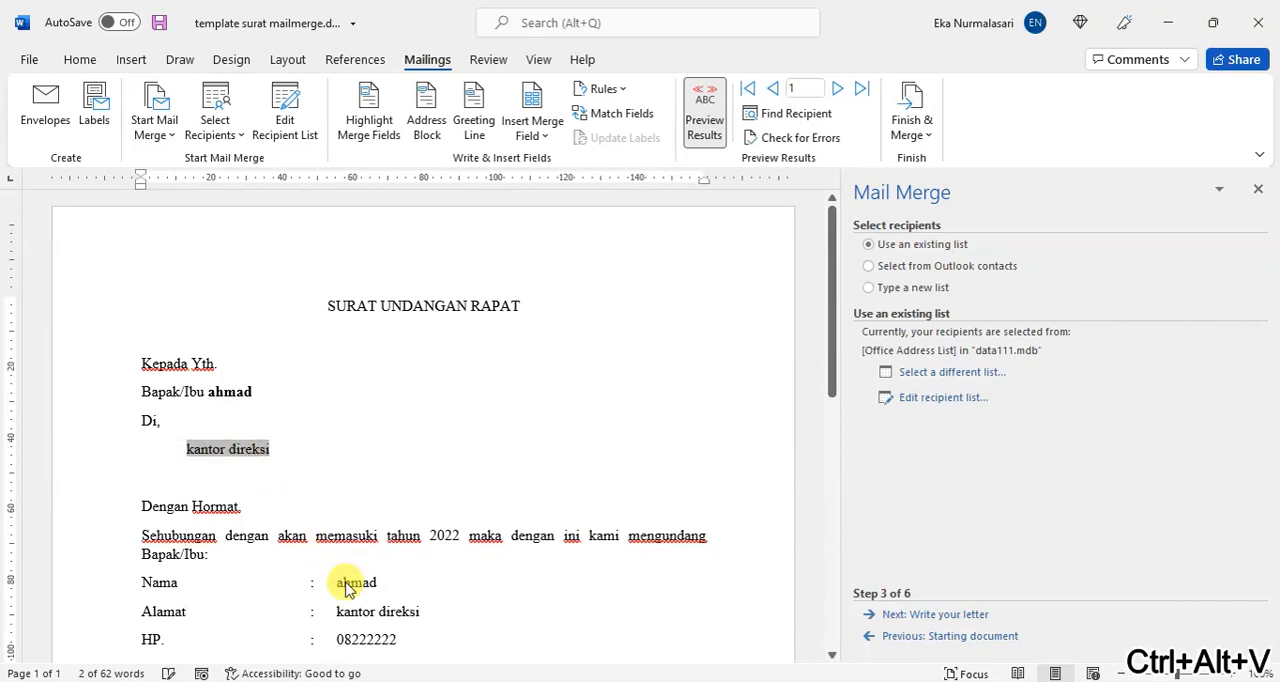
{"action": "key", "text": "ctrl+alt+z"}
{"action": "key", "text": "ctrl+alt+b"}
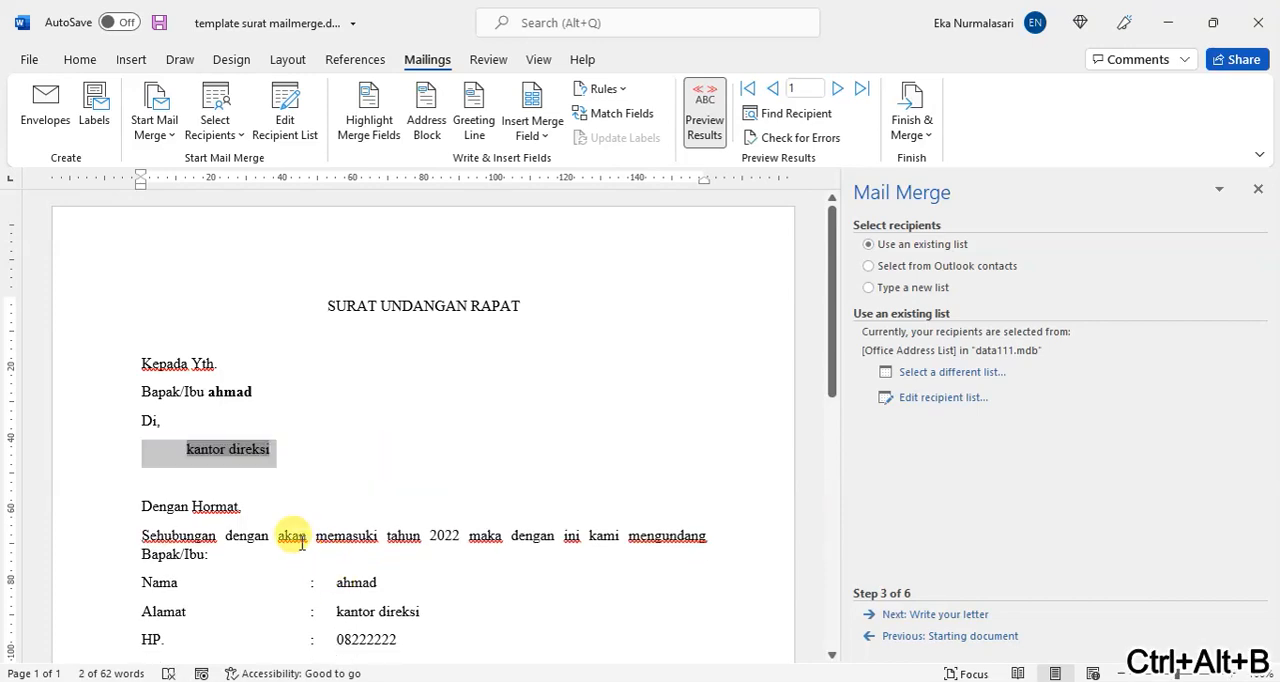
Step: Make the merged values on the Nama, Alamat and HP. lines bold
{"action": "left_click", "coordinate": [345, 584]}
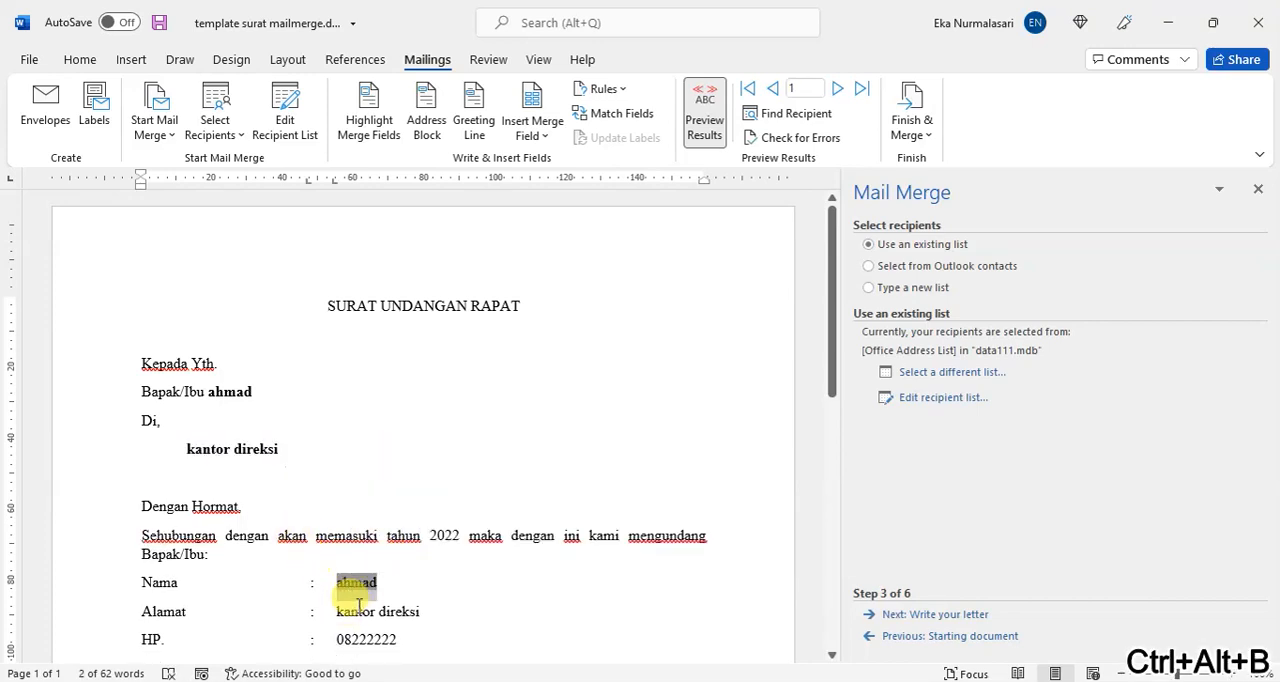
{"action": "triple_click", "coordinate": [361, 610]}
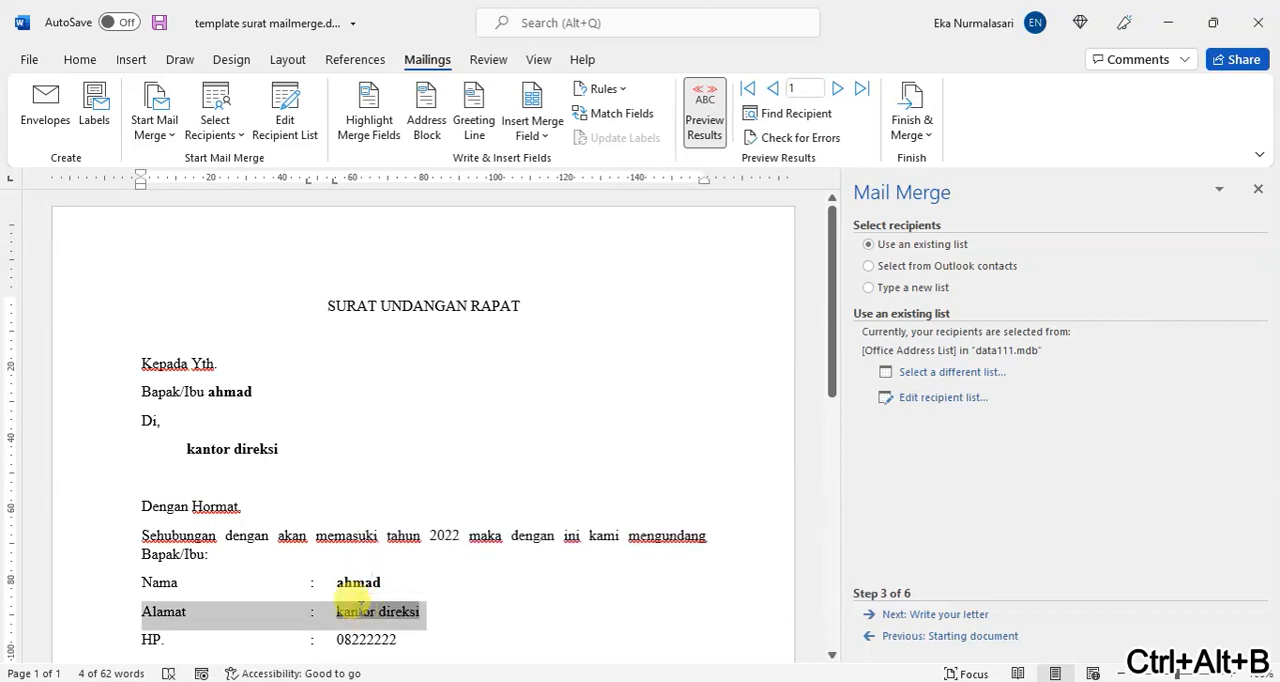
{"action": "double_click", "coordinate": [358, 610]}
{"action": "left_click", "coordinate": [338, 612]}
{"action": "left_click_drag", "start_coordinate": [338, 611], "coordinate": [420, 608]}
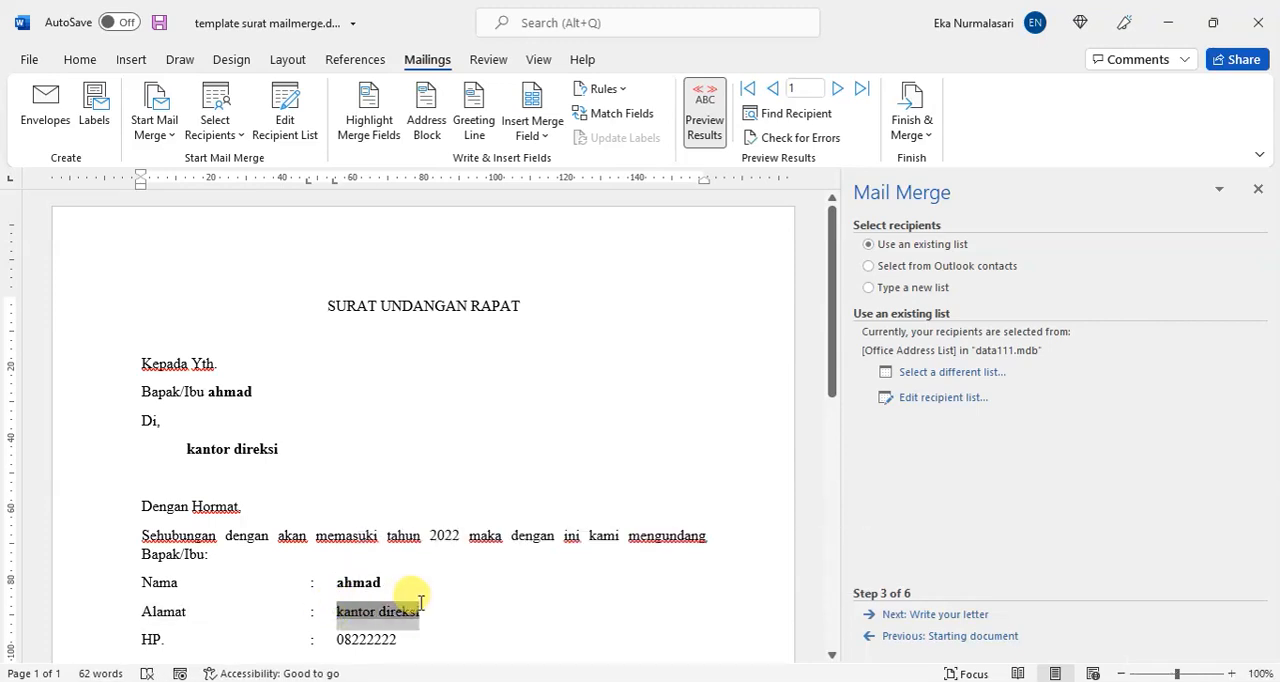
{"action": "key", "text": "ctrl+alt+b"}
{"action": "left_click_drag", "start_coordinate": [340, 639], "coordinate": [420, 631]}
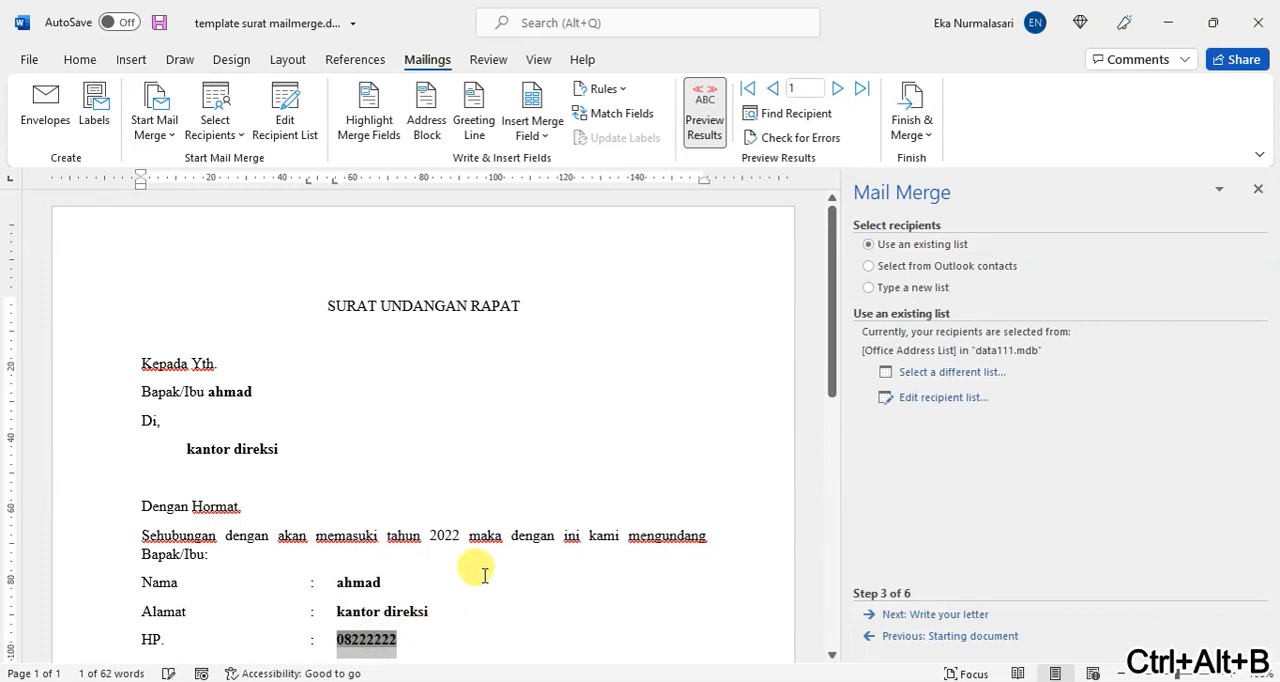
Step: Deselect the text and show the letter preview for the second recipient
{"action": "left_click", "coordinate": [510, 366]}
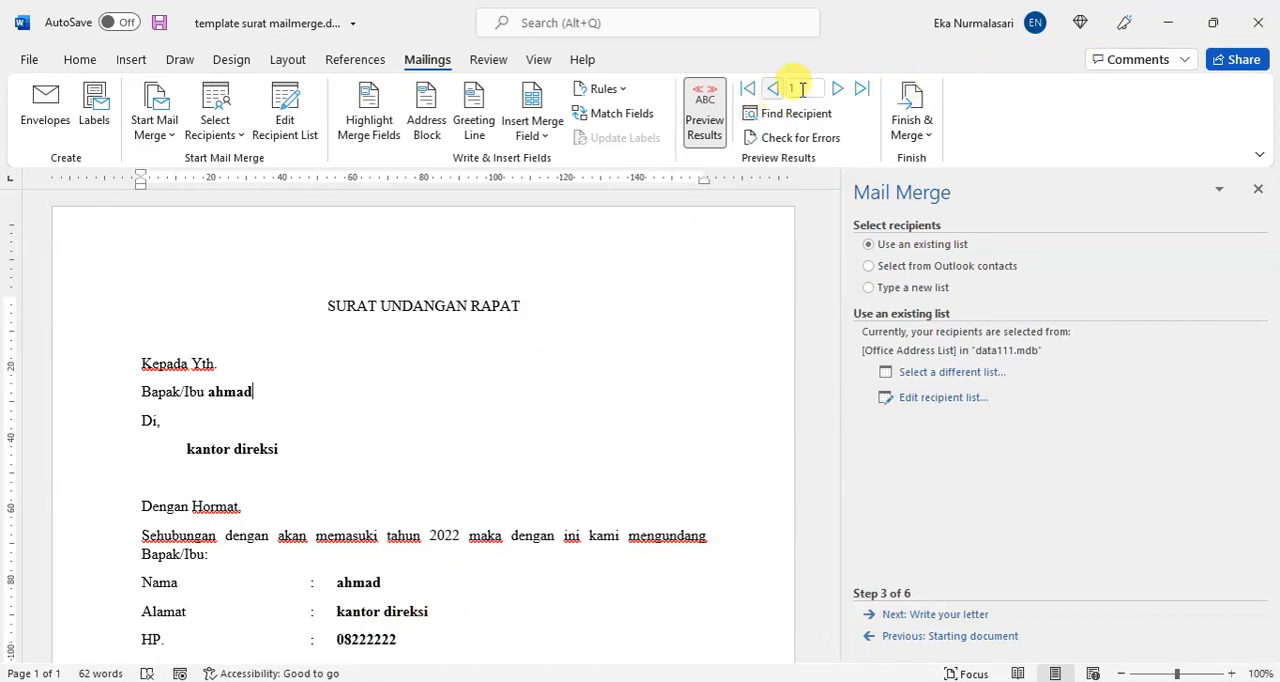
{"action": "left_click", "coordinate": [834, 90]}
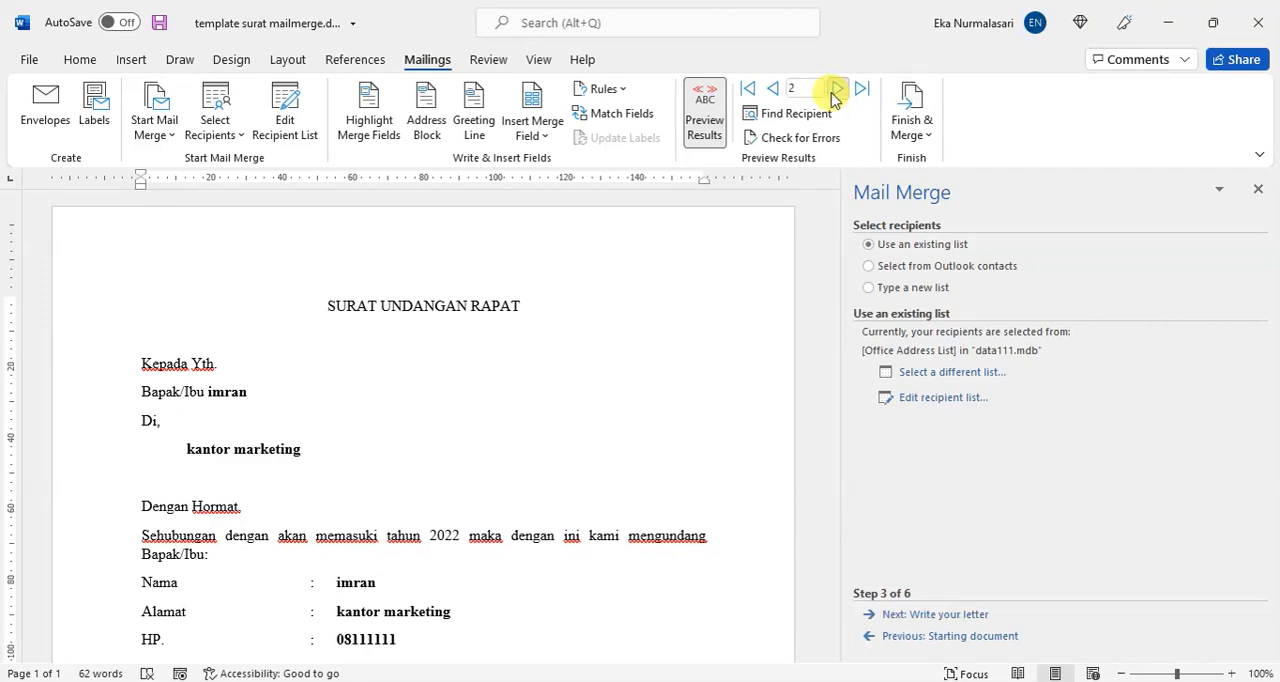
Step: Show the letter preview for the third recipient and close the Mail Merge wizard to view the letter full width
{"action": "left_click", "coordinate": [836, 90]}
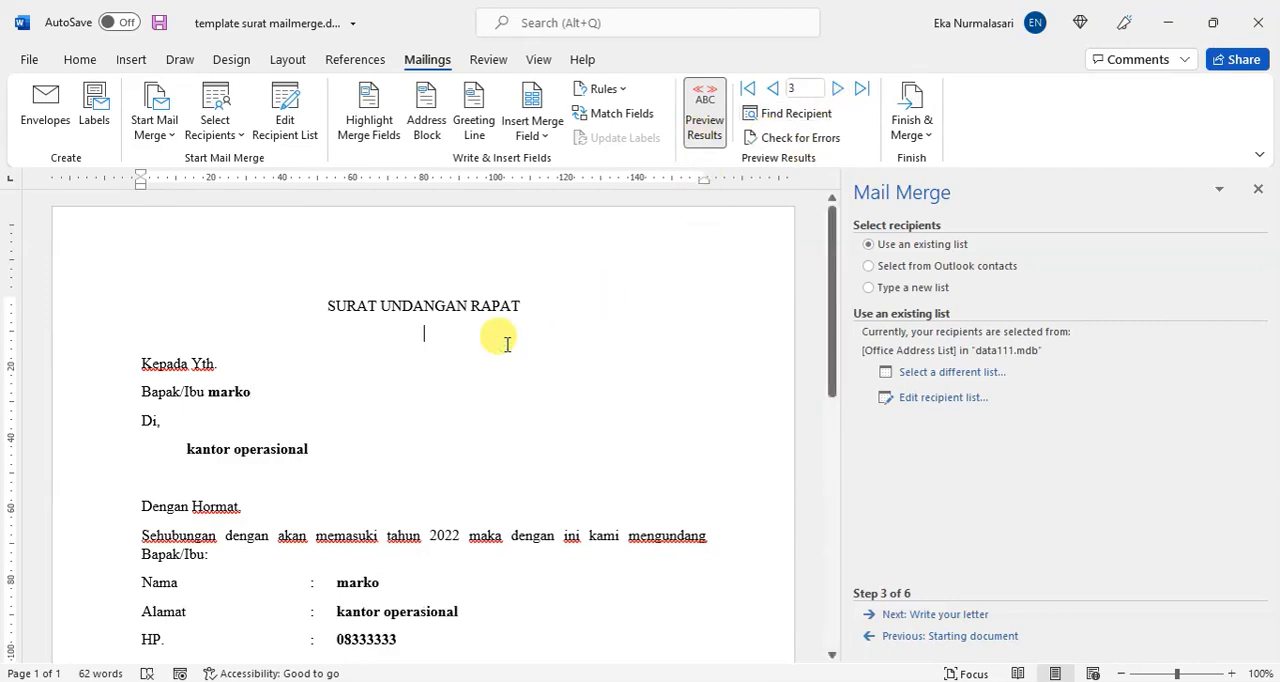
{"action": "left_click", "coordinate": [1258, 189]}
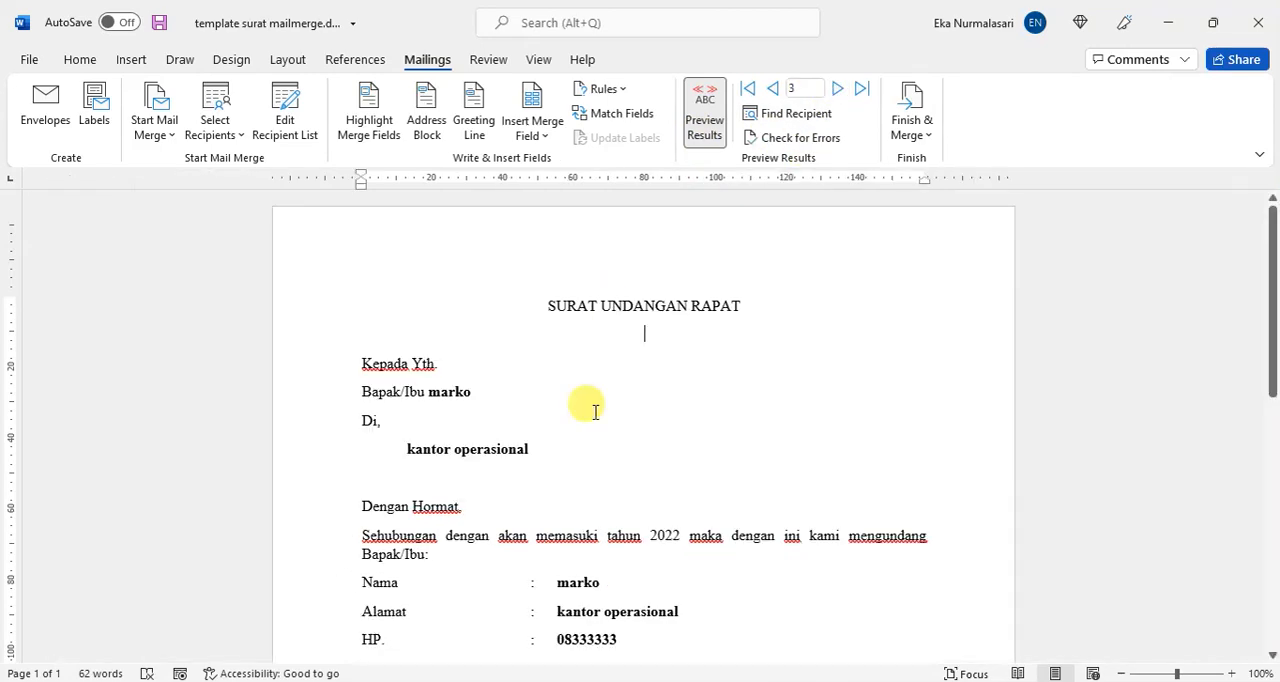
{"action": "scroll", "coordinate": [583, 410], "scroll_direction": "down", "scroll_amount": 5}
{"action": "scroll", "coordinate": [583, 410], "scroll_direction": "up", "scroll_amount": 4}
{"action": "scroll", "coordinate": [583, 410], "scroll_direction": "down", "scroll_amount": 1}
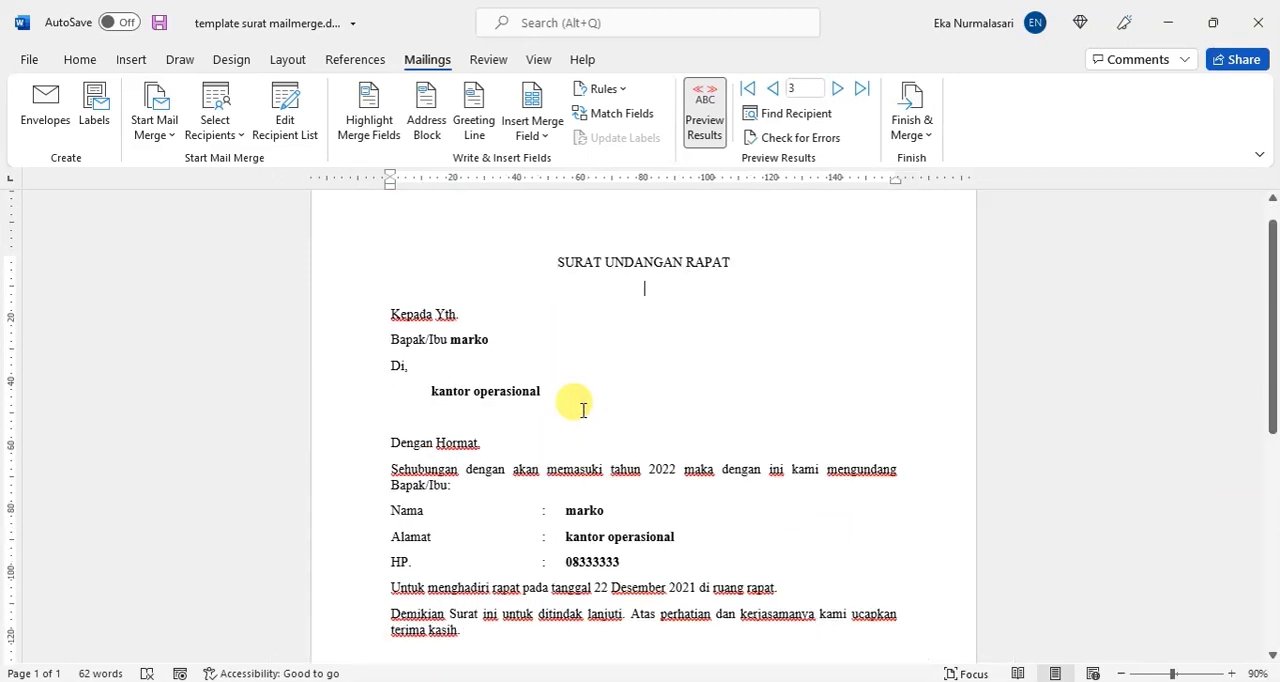
{"action": "scroll", "coordinate": [585, 410], "scroll_direction": "up", "scroll_amount": 1}
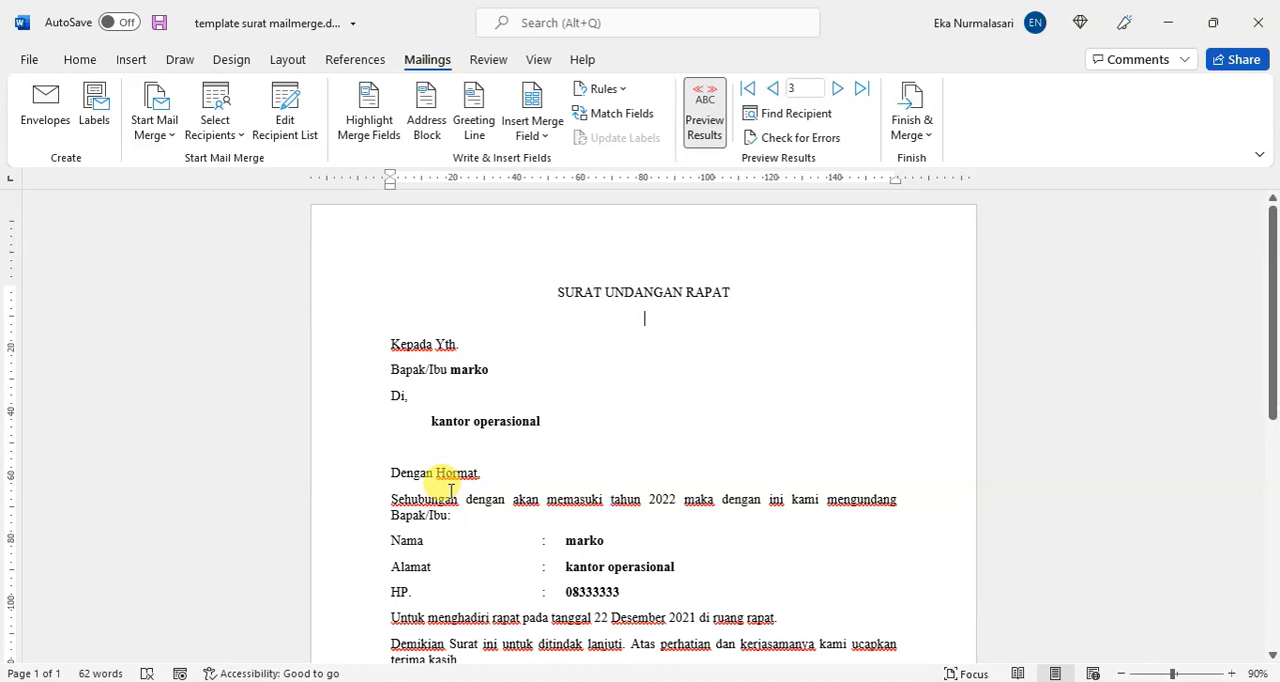
Step: Read through the previewed letter from the greeting to the signature and check the options for finishing the merge
{"action": "left_click_drag", "start_coordinate": [487, 473], "coordinate": [346, 471]}
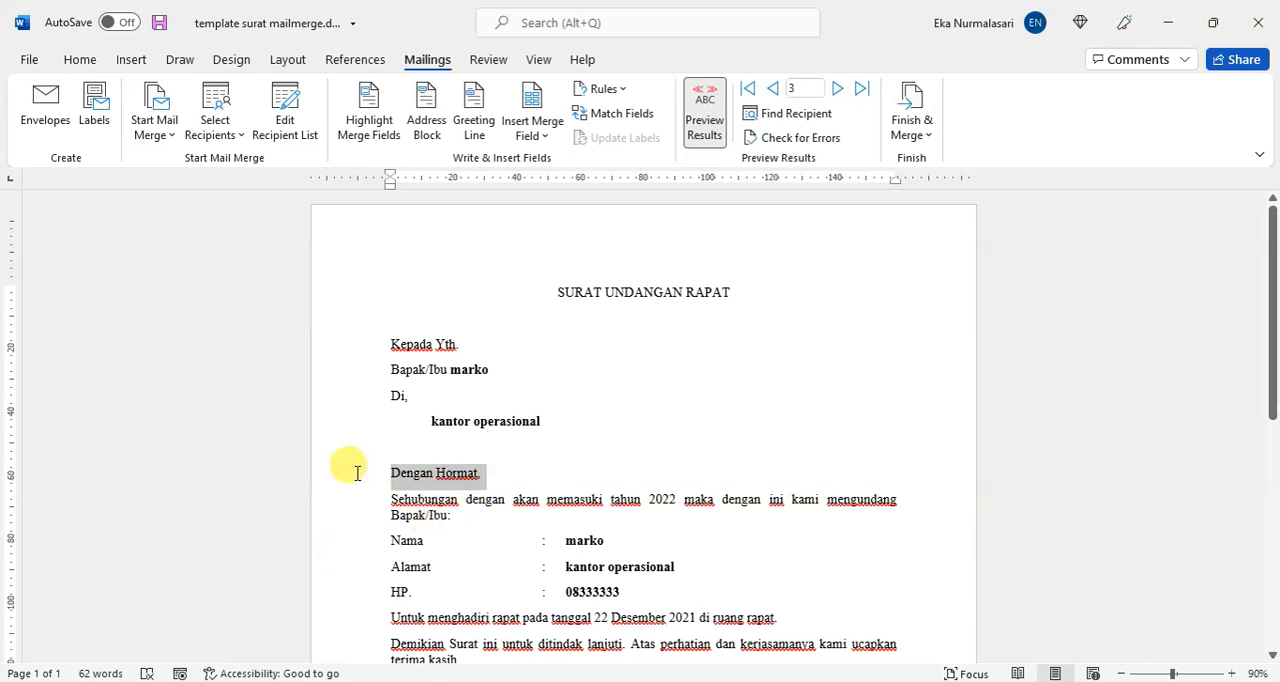
{"action": "left_click", "coordinate": [453, 513]}
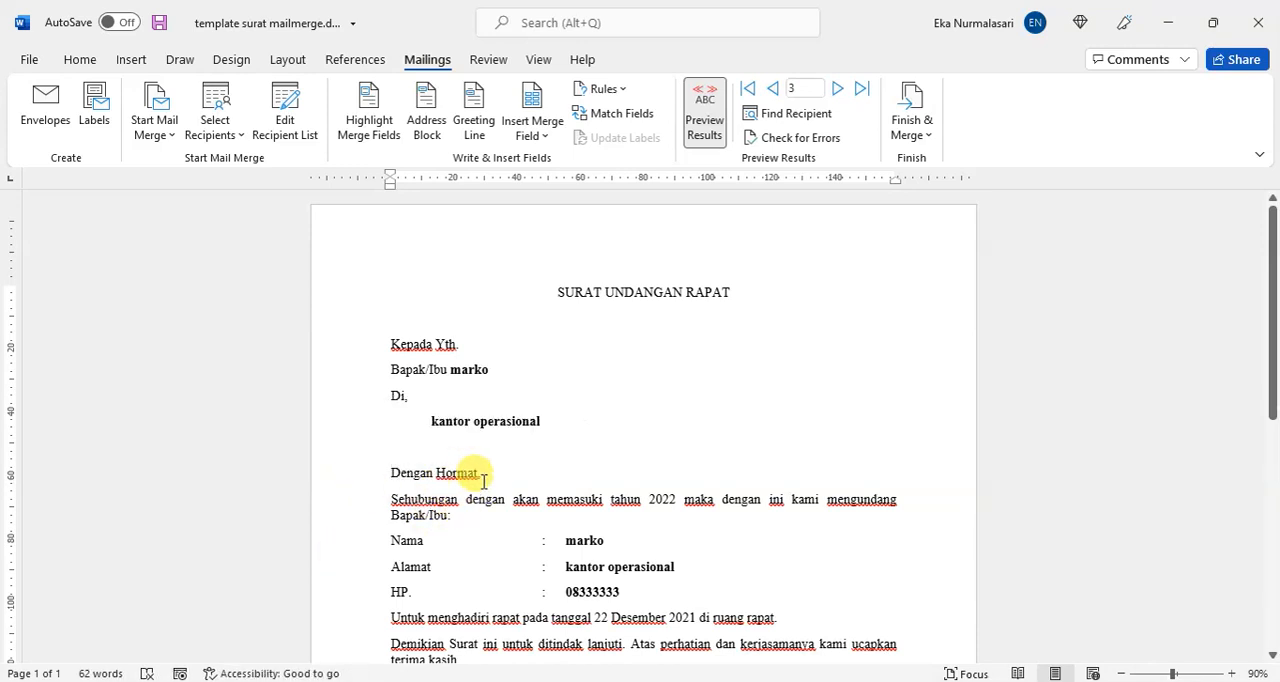
{"action": "scroll", "coordinate": [523, 486], "scroll_direction": "down", "scroll_amount": 2}
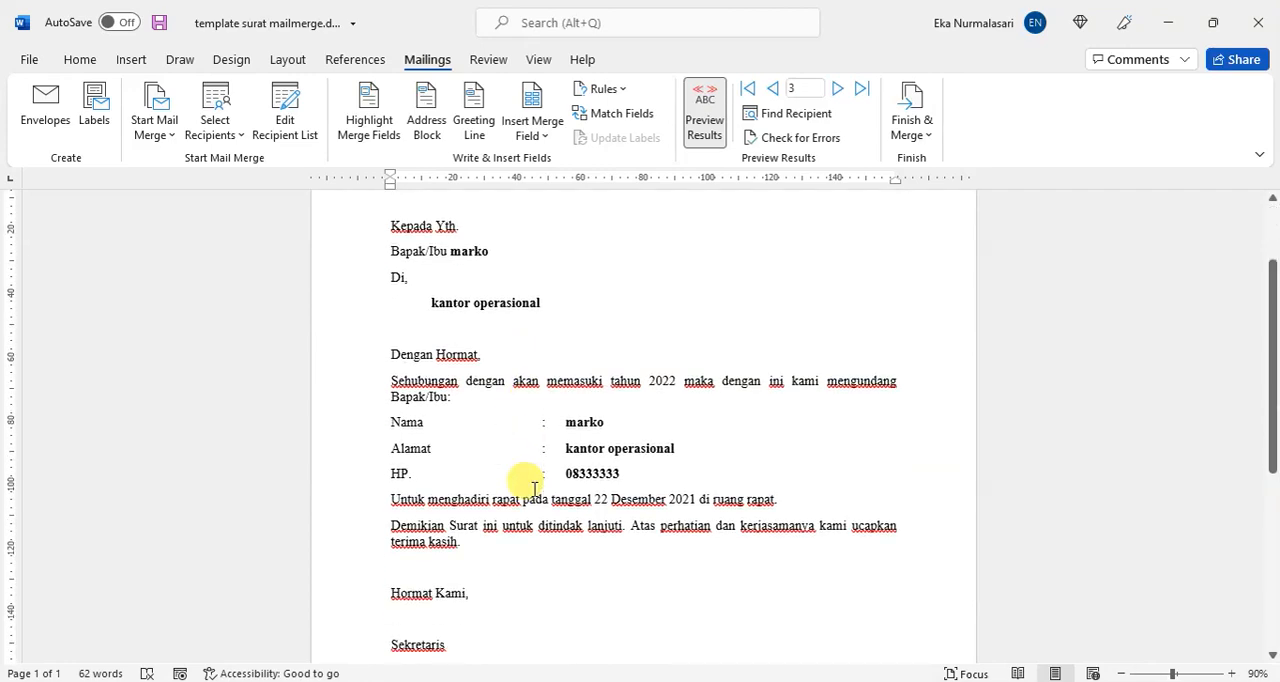
{"action": "scroll", "coordinate": [600, 420], "scroll_direction": "up", "scroll_amount": 2}
{"action": "left_click", "coordinate": [908, 135]}
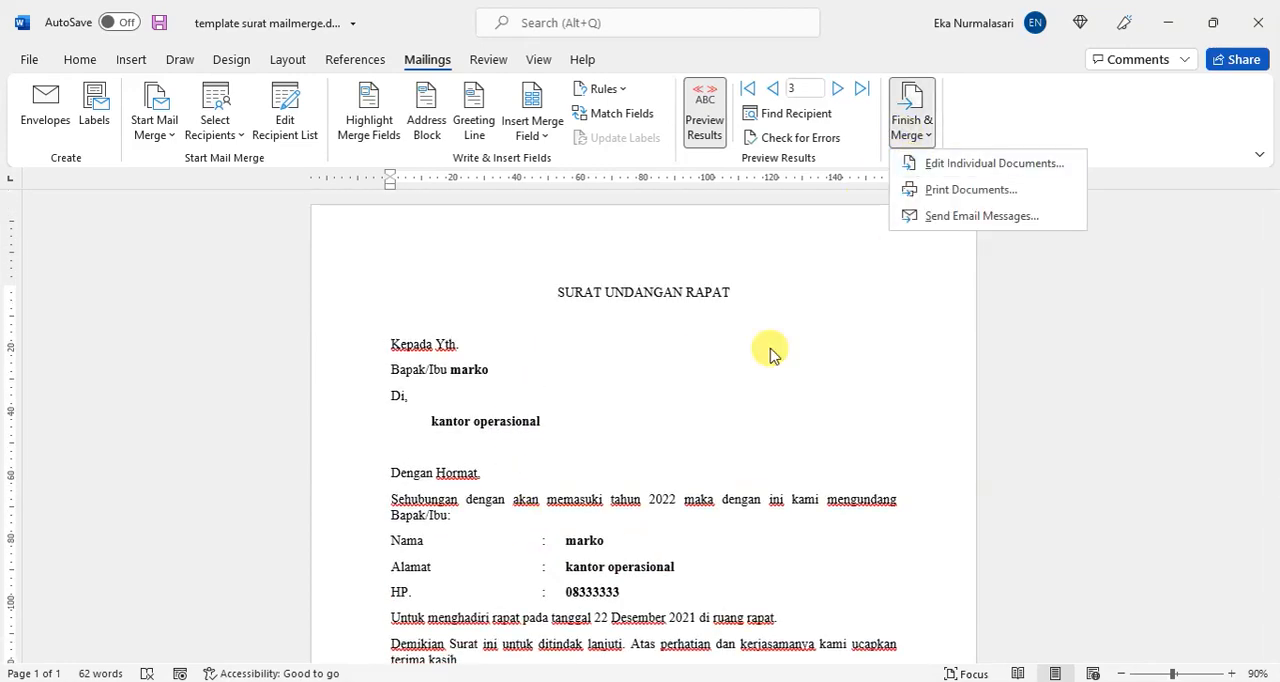
{"action": "left_click", "coordinate": [660, 414]}
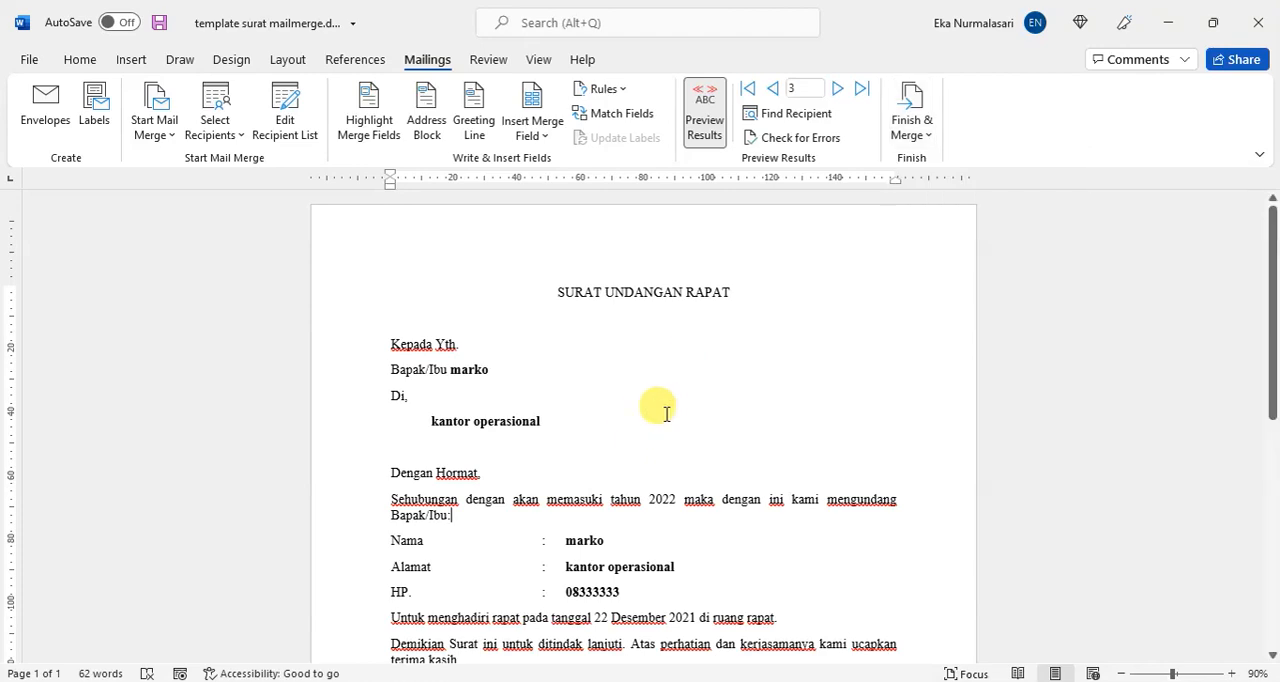
{"action": "scroll", "coordinate": [668, 414], "scroll_direction": "down", "scroll_amount": 5, "text": "ctrl"}
{"action": "scroll", "coordinate": [657, 417], "scroll_direction": "up", "scroll_amount": 4, "text": "ctrl"}
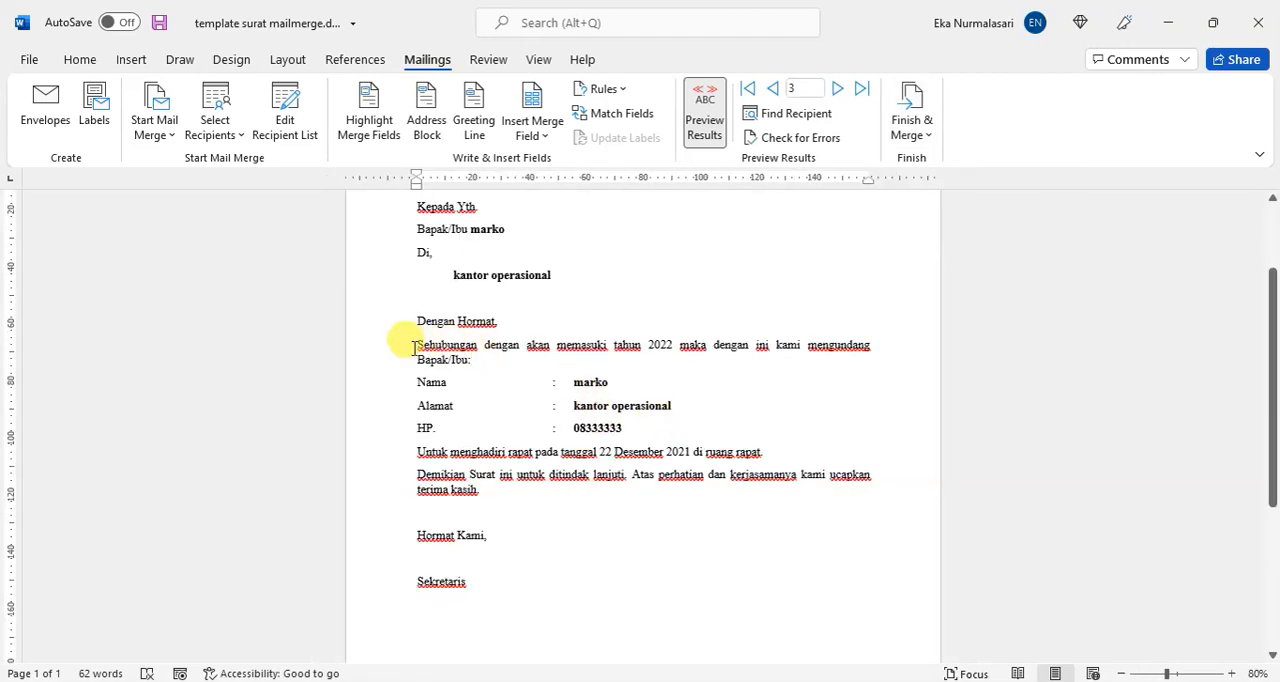
{"action": "scroll", "coordinate": [517, 374], "scroll_direction": "up", "scroll_amount": 1}
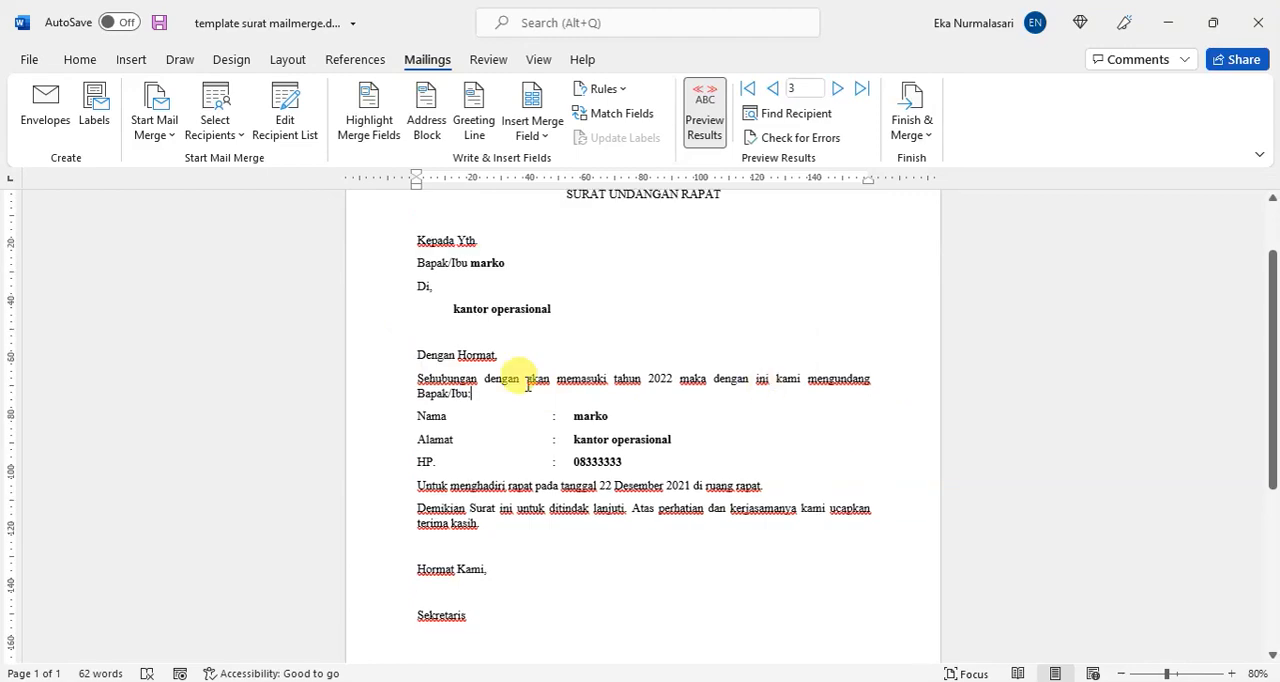
{"action": "scroll", "coordinate": [519, 321], "scroll_direction": "up", "scroll_amount": 2}
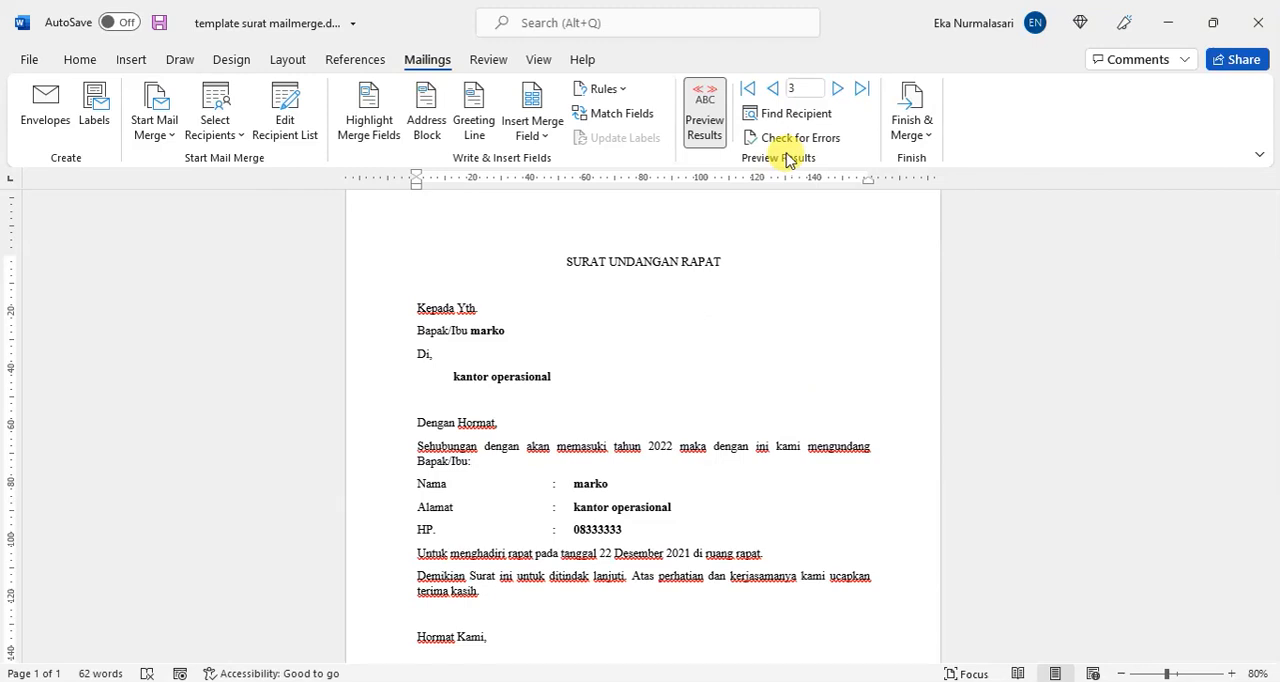
{"action": "left_click", "coordinate": [910, 133]}
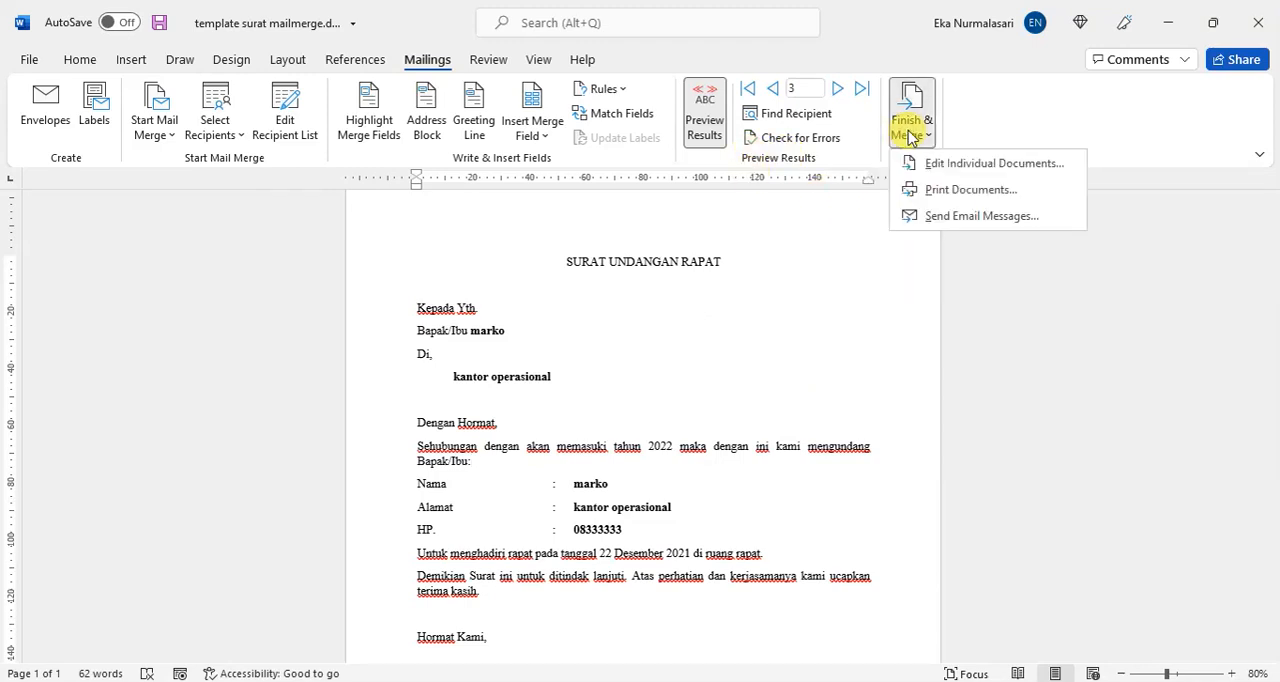
{"action": "left_click", "coordinate": [941, 190]}
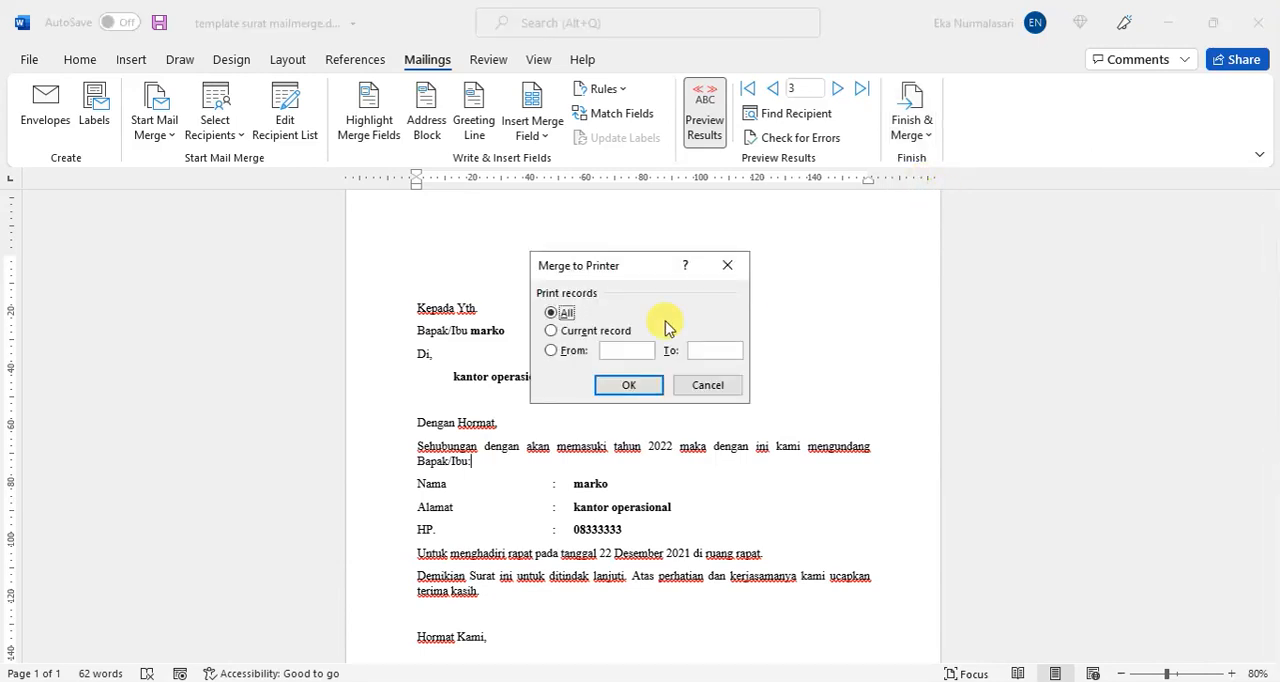
{"action": "left_click_drag", "start_coordinate": [606, 267], "coordinate": [612, 235]}
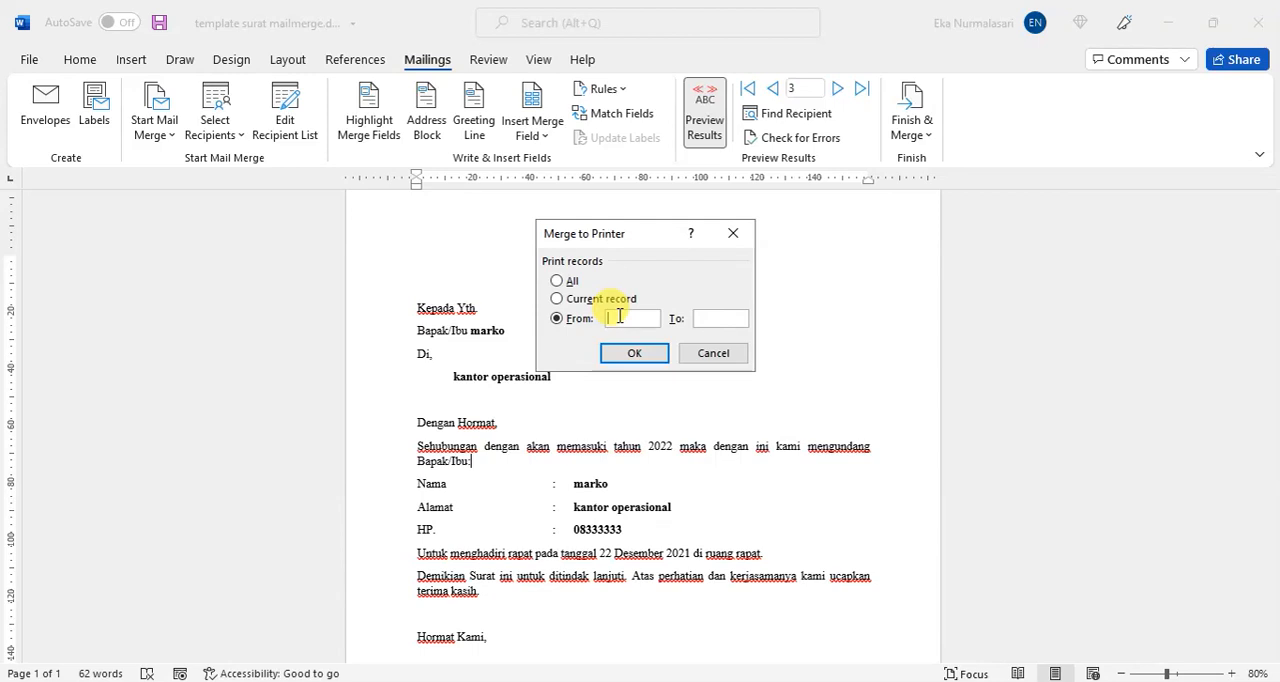
{"action": "type", "text": "1"}
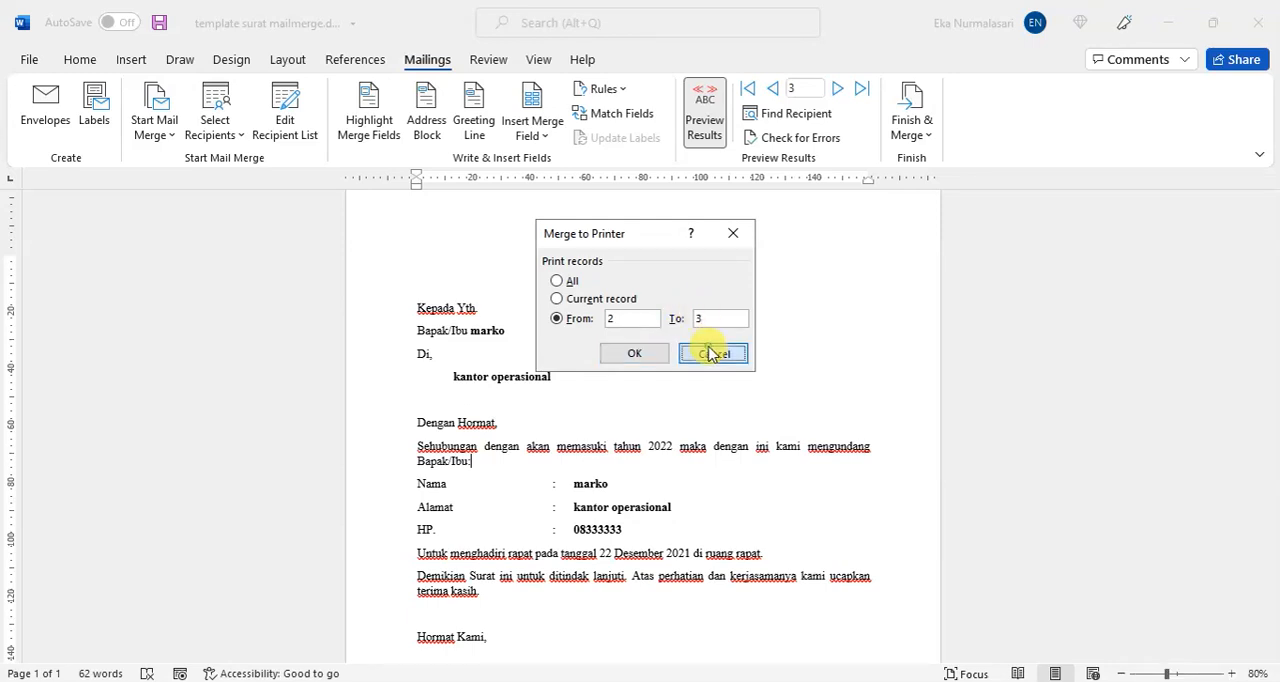
{"action": "left_click", "coordinate": [710, 350]}
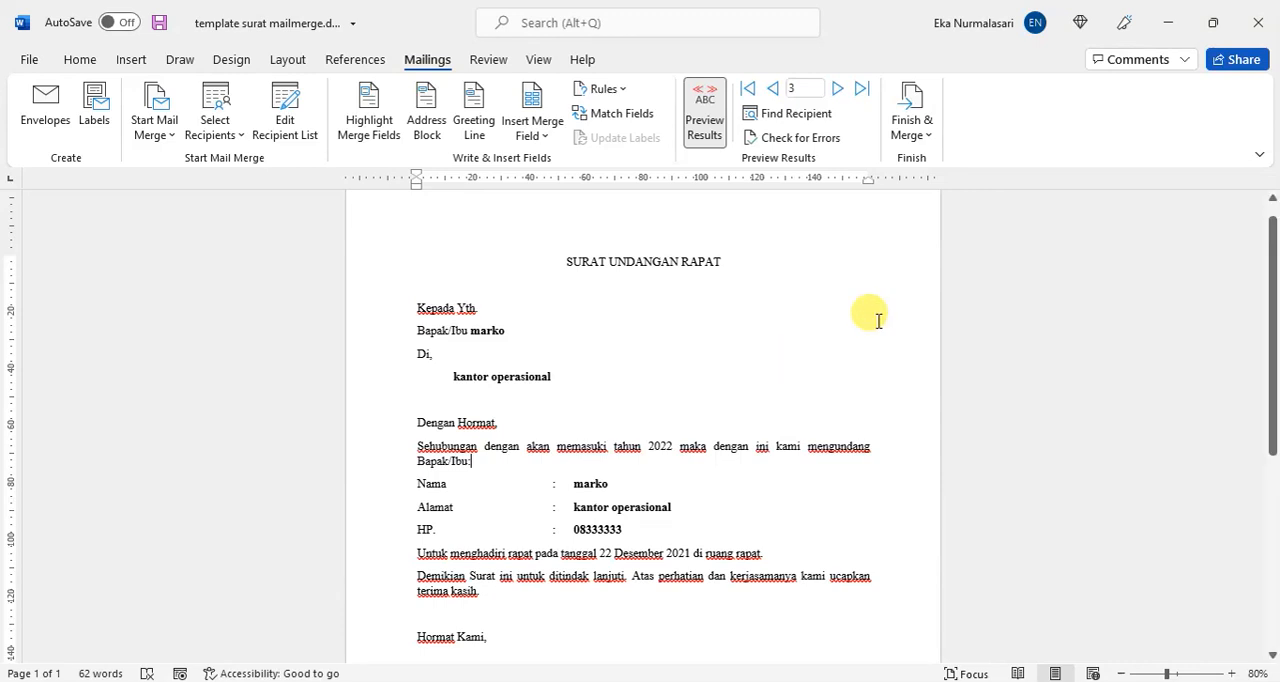
Step: Merge all records into a new document of individual letters and view the resulting pages side by side
{"action": "left_click", "coordinate": [916, 136]}
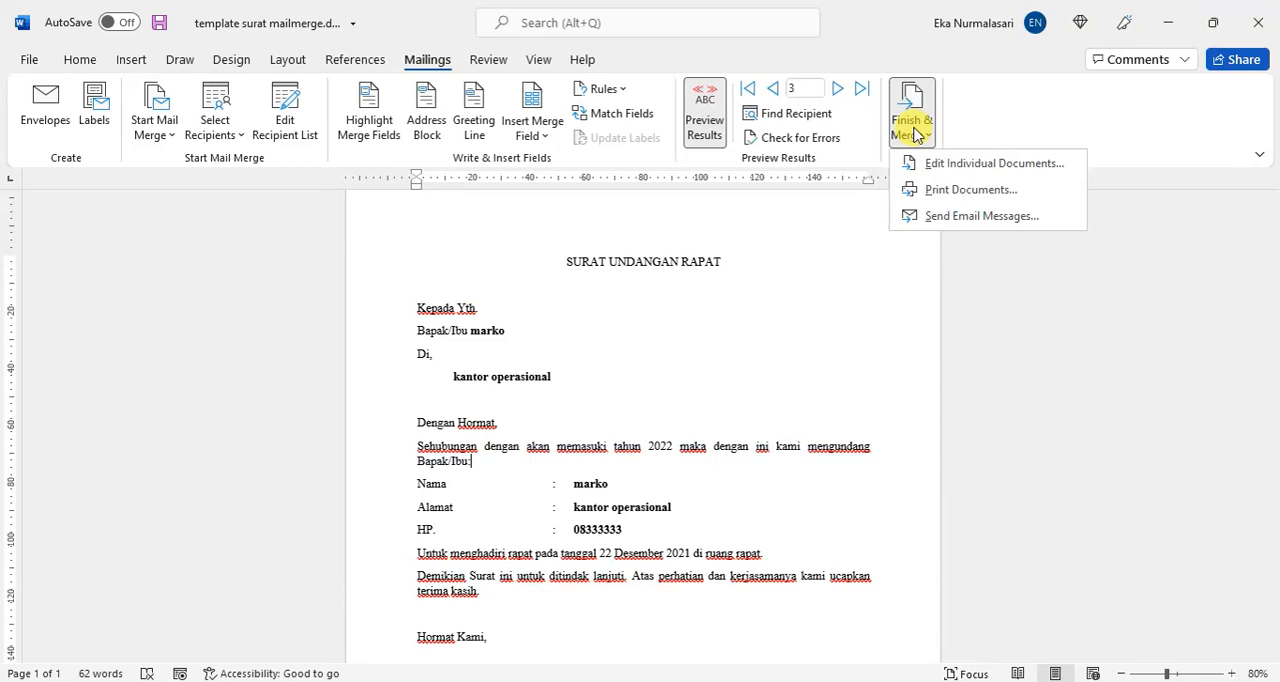
{"action": "left_click", "coordinate": [962, 166]}
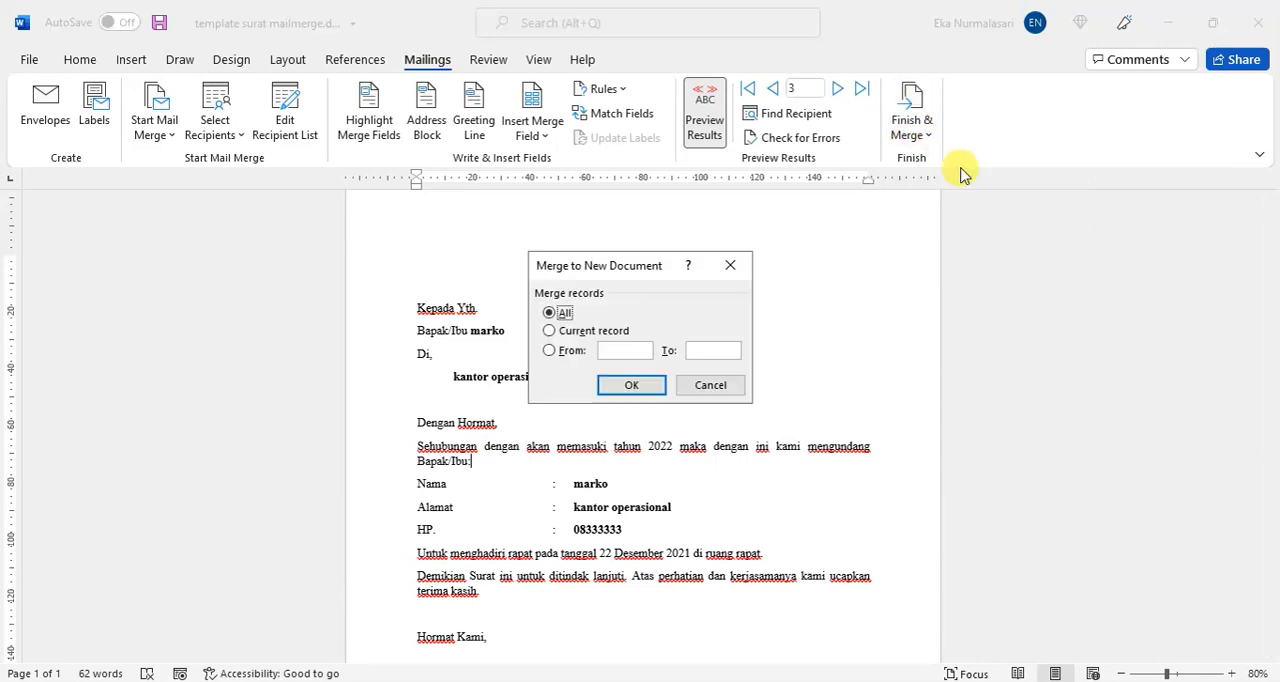
{"action": "left_click", "coordinate": [655, 385]}
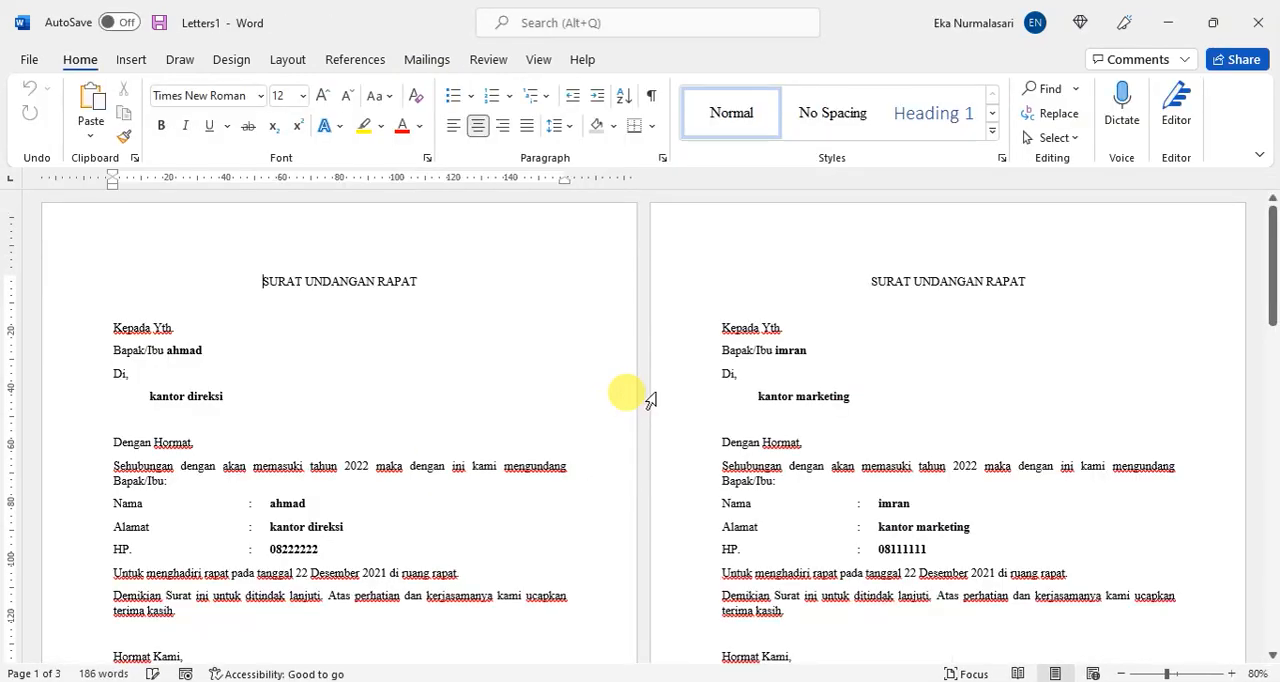
{"action": "scroll", "coordinate": [655, 370], "scroll_direction": "down", "scroll_amount": 2}
{"action": "scroll", "coordinate": [640, 380], "scroll_direction": "down", "scroll_amount": 1}
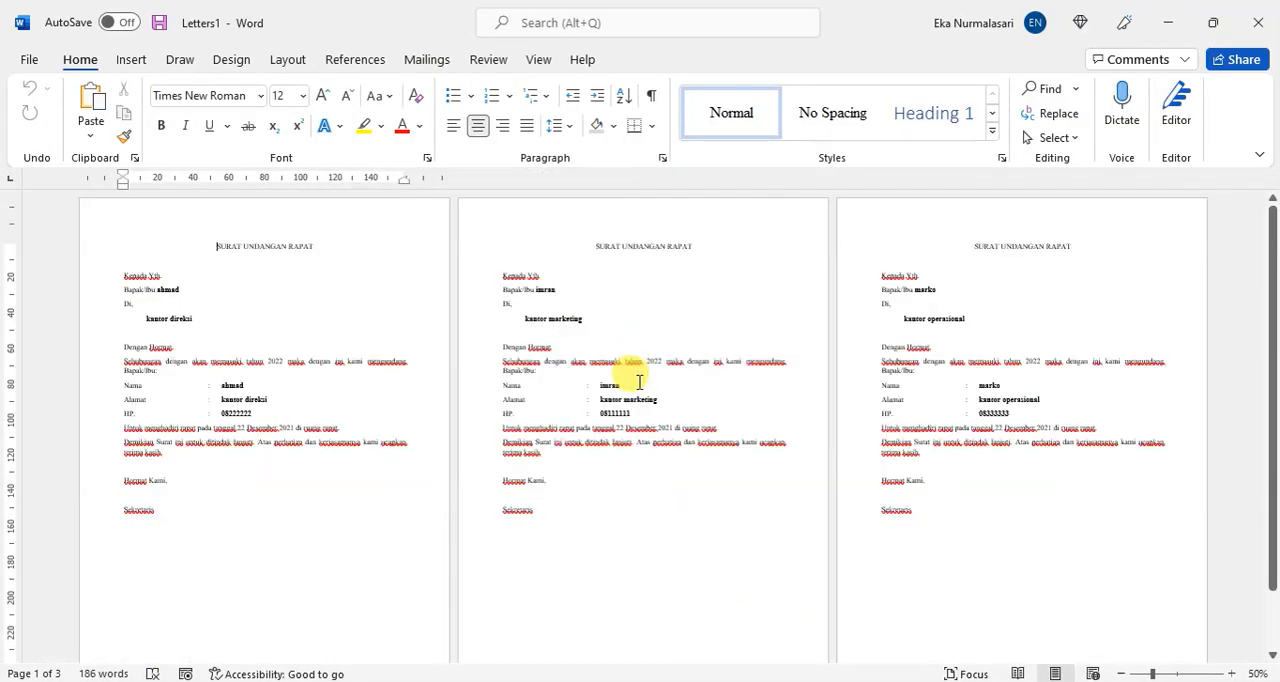